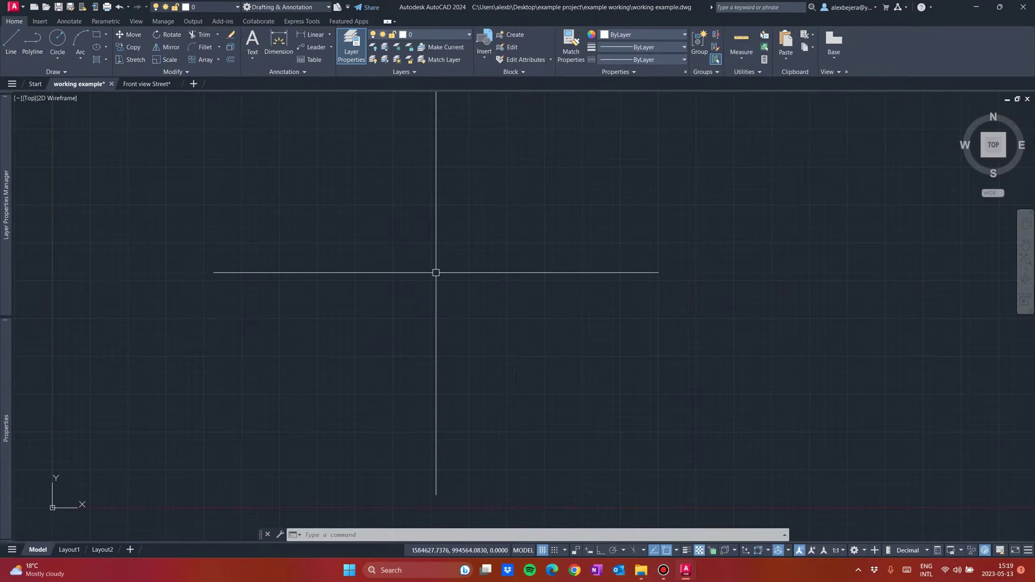
pyautogui.moveTo(583, 256); pyautogui.dragTo(575, 257, button='middle')
pyautogui.moveTo(380, 268); pyautogui.dragTo(411, 244, button='middle')
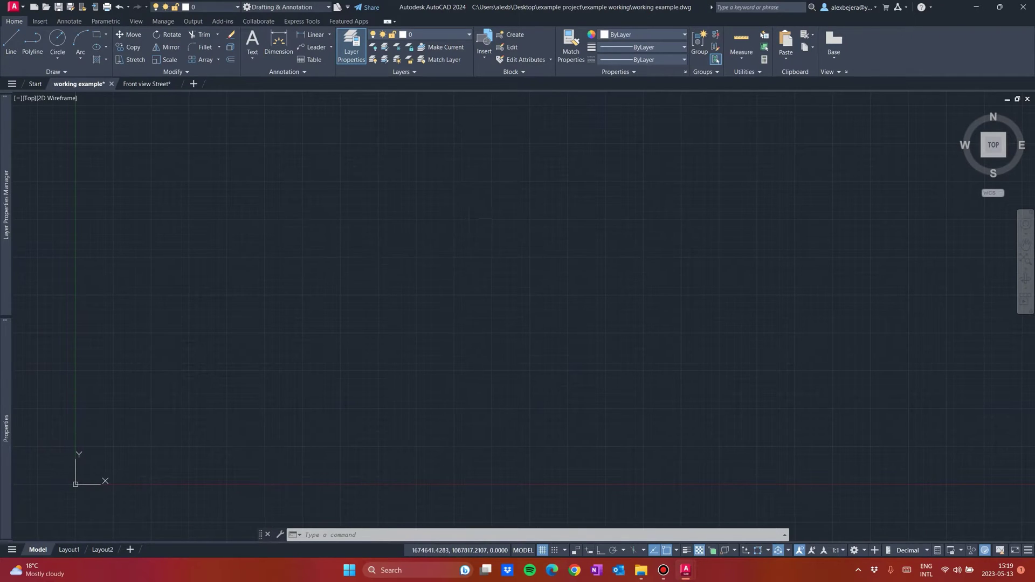
pyautogui.moveTo(560, 251); pyautogui.dragTo(548, 251, button='middle')
pyautogui.moveTo(453, 241); pyautogui.dragTo(458, 243, button='middle')
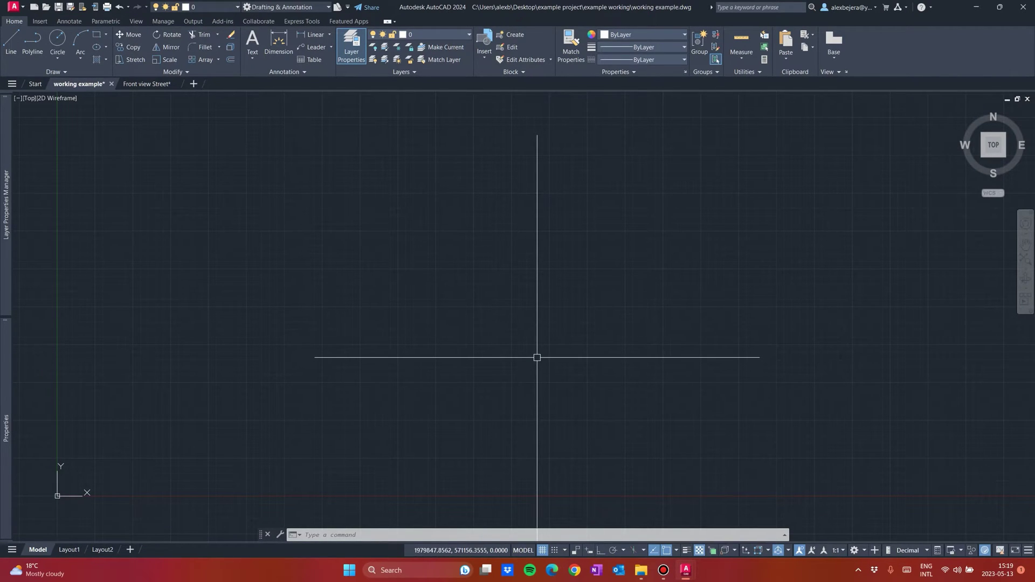
pyautogui.moveTo(426, 340)
pyautogui.mouseDown(button='middle')
pyautogui.moveTo(444, 334)
pyautogui.moveTo(413, 353)
pyautogui.mouseUp(button='middle')
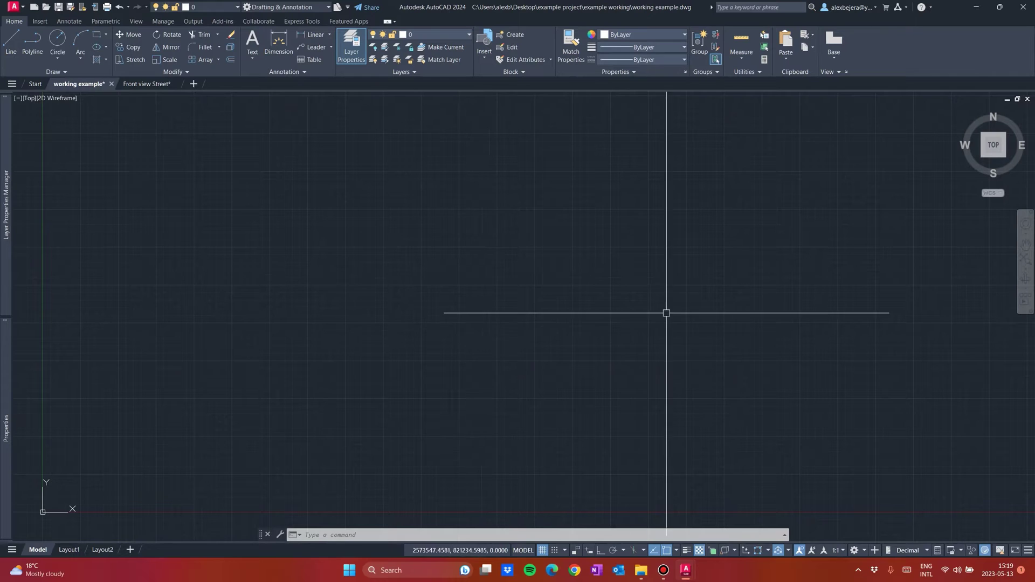
# Step: Switch to File Explorer and review the example project ReCap file and its support folder in the Point cloud folder
pyautogui.moveTo(649, 572)
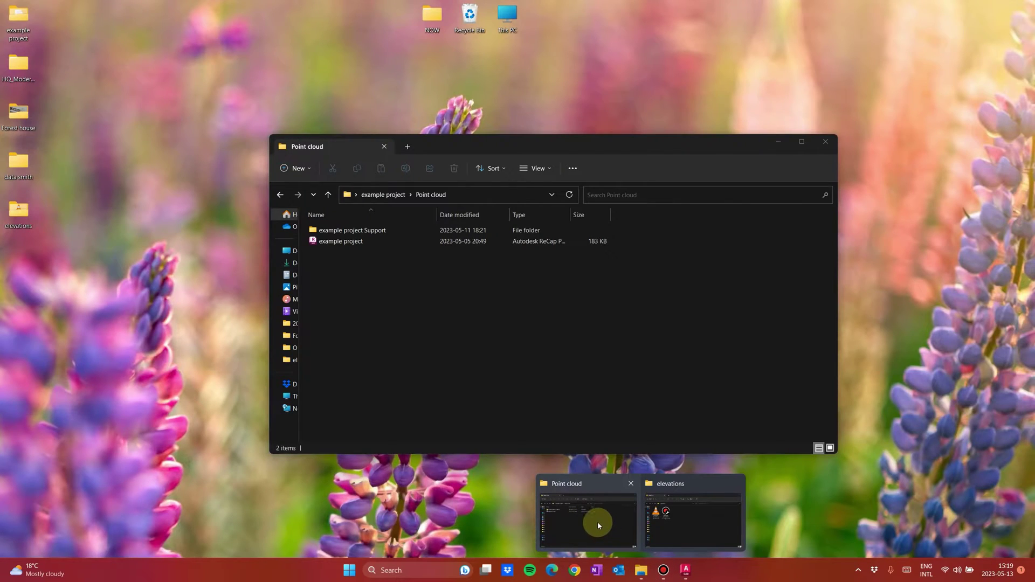
pyautogui.click(597, 522)
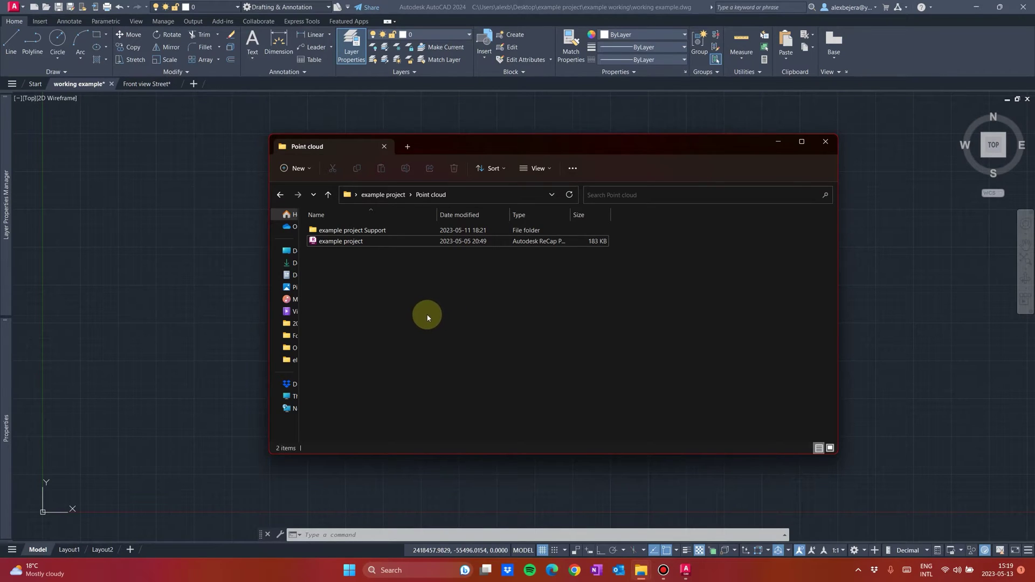
pyautogui.click(357, 244)
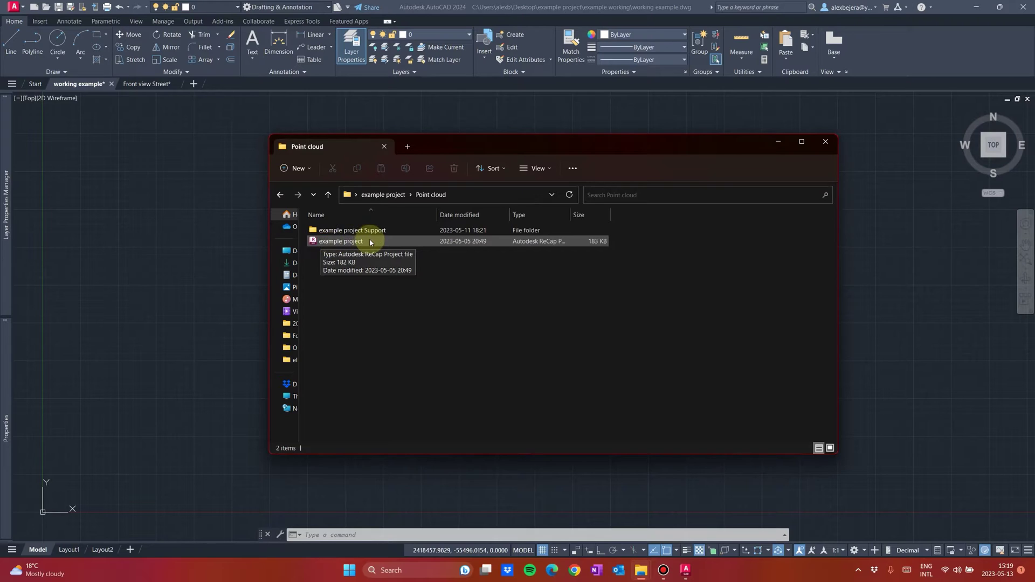
pyautogui.click(354, 233)
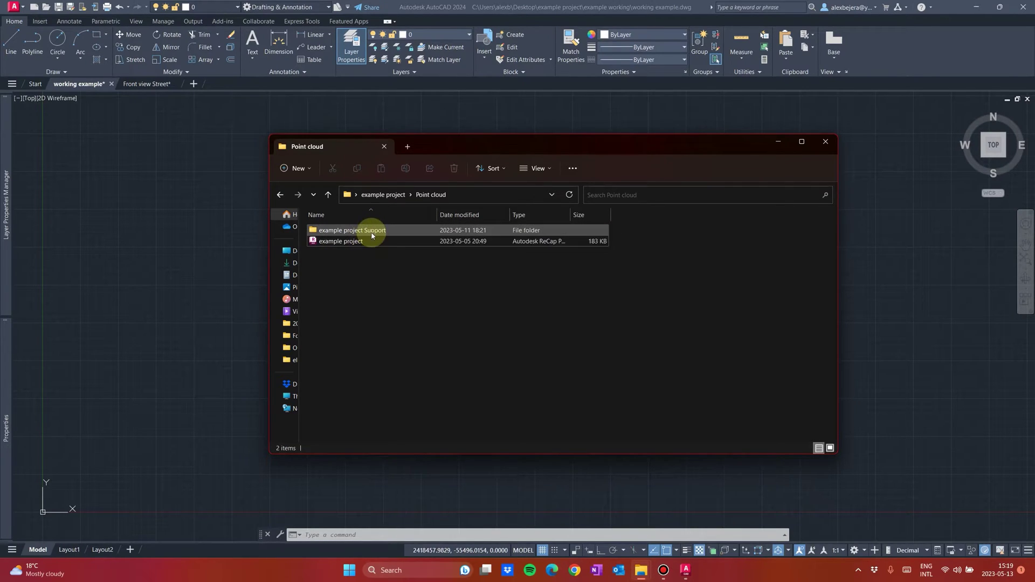
pyautogui.click(445, 330)
pyautogui.click(203, 325)
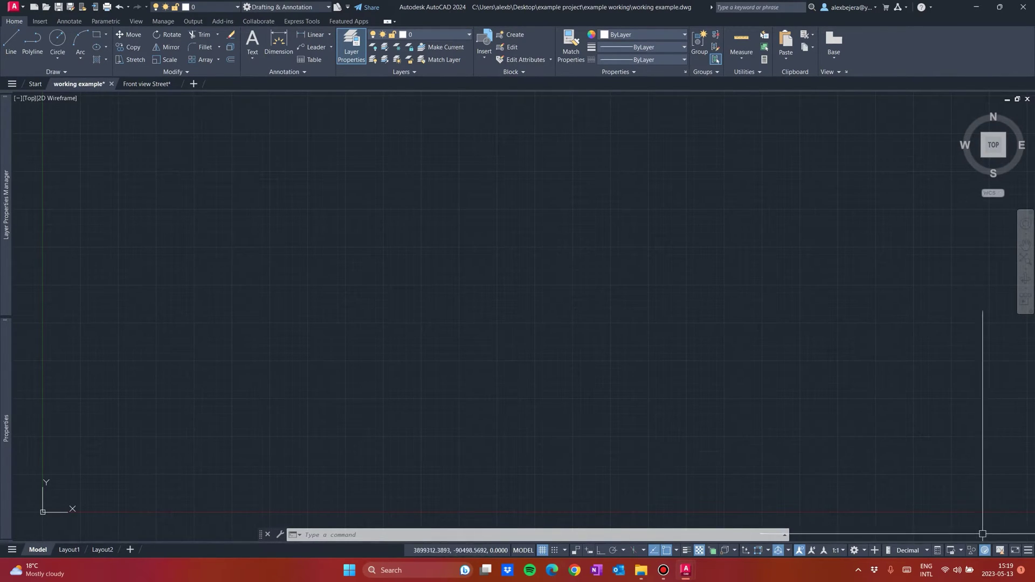
pyautogui.click(1027, 551)
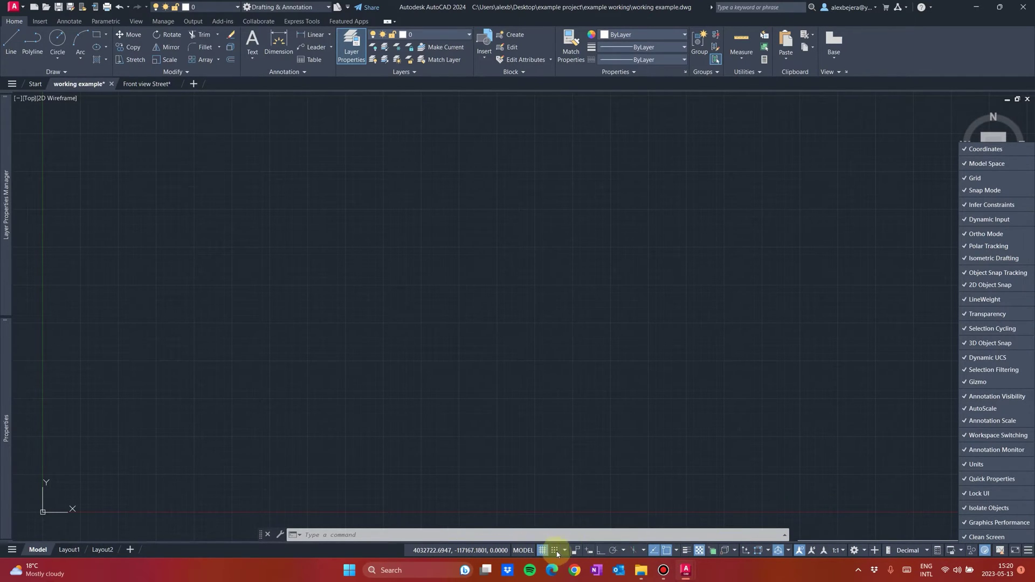
pyautogui.click(891, 517)
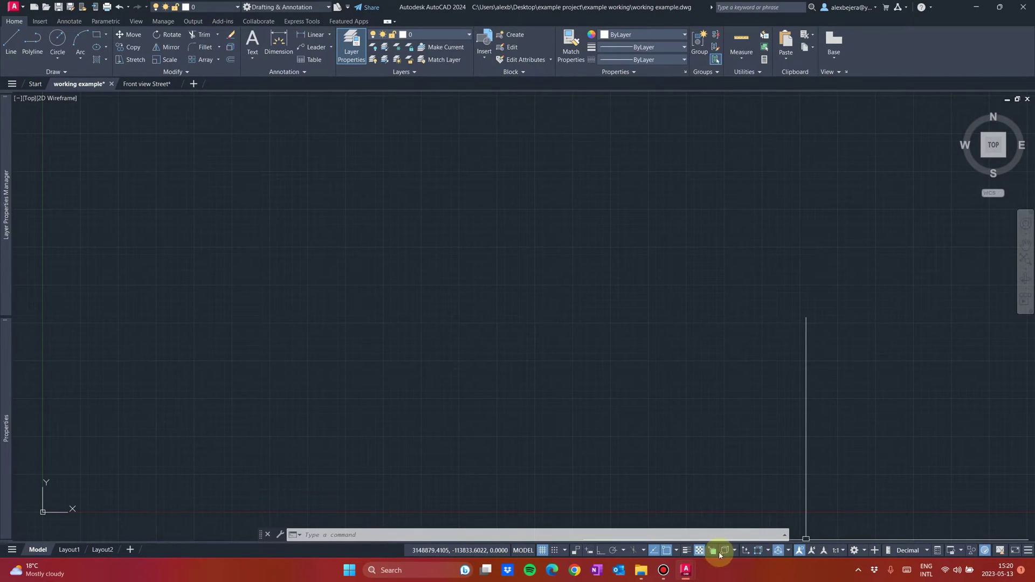
pyautogui.click(1030, 550)
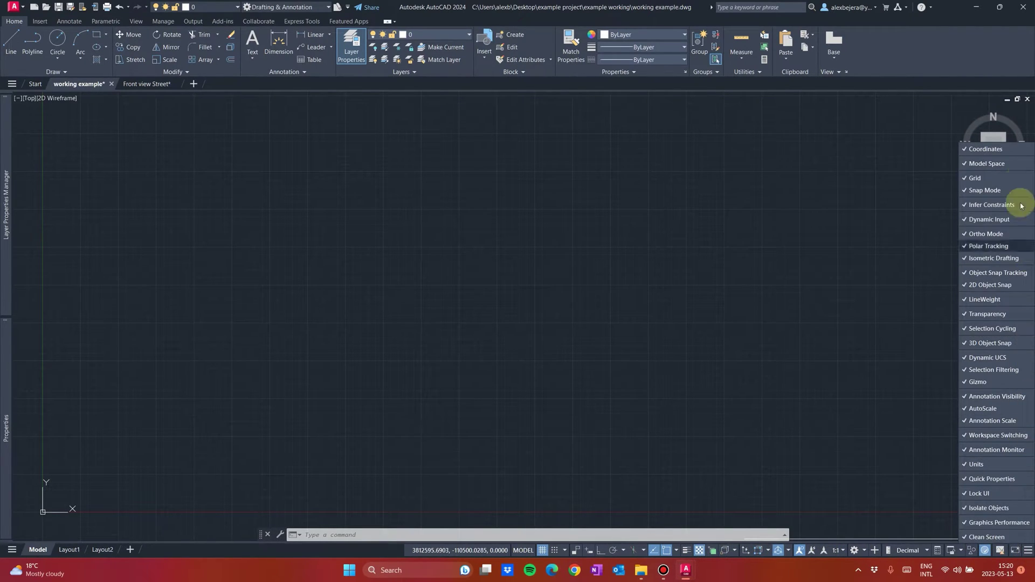
pyautogui.click(805, 456)
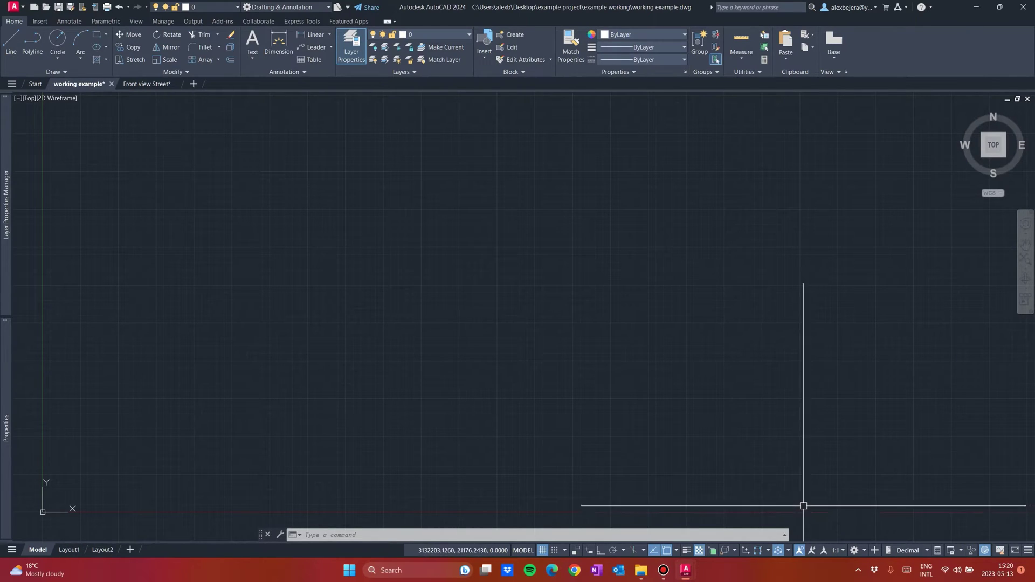
# Step: Turn off annotation visibility, object snap tracking and the grid display
pyautogui.click(800, 551)
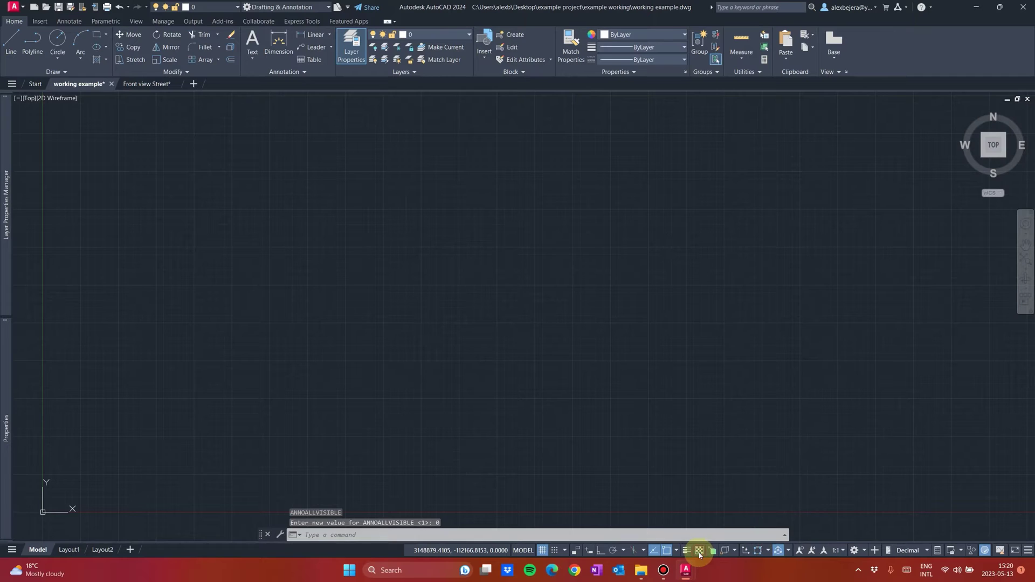
pyautogui.click(655, 550)
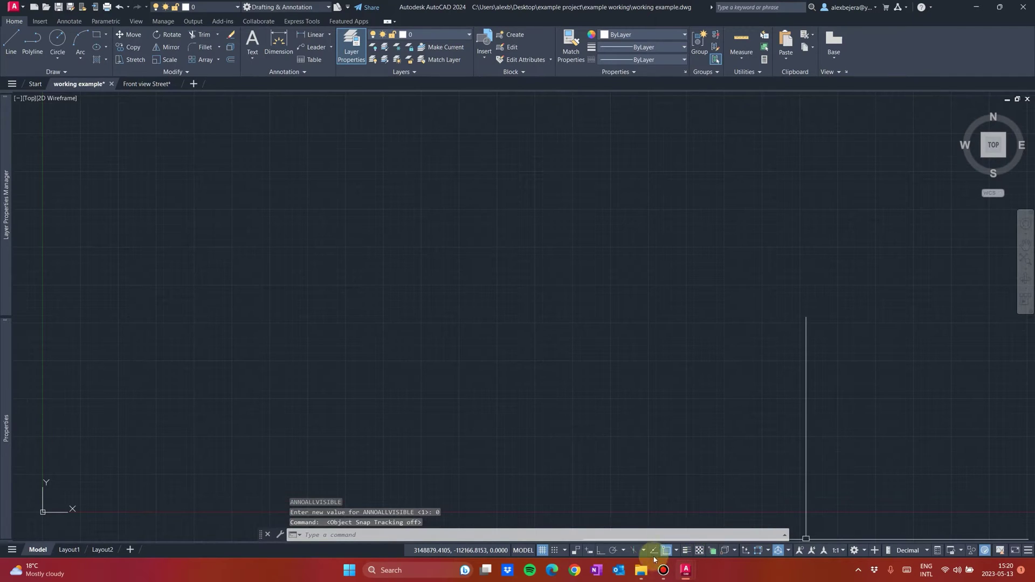
pyautogui.click(549, 552)
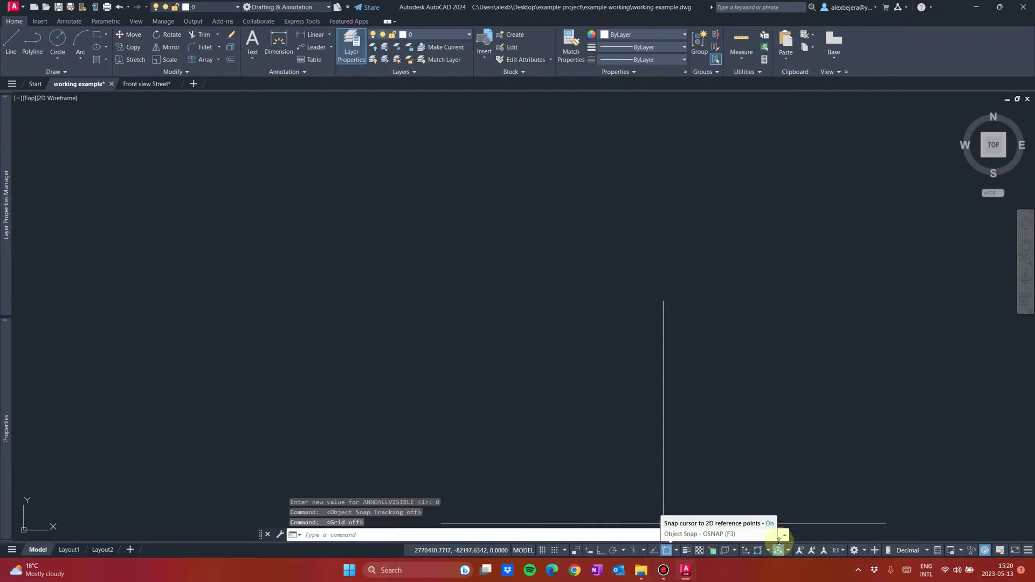
pyautogui.scroll(-5, 626, 354)
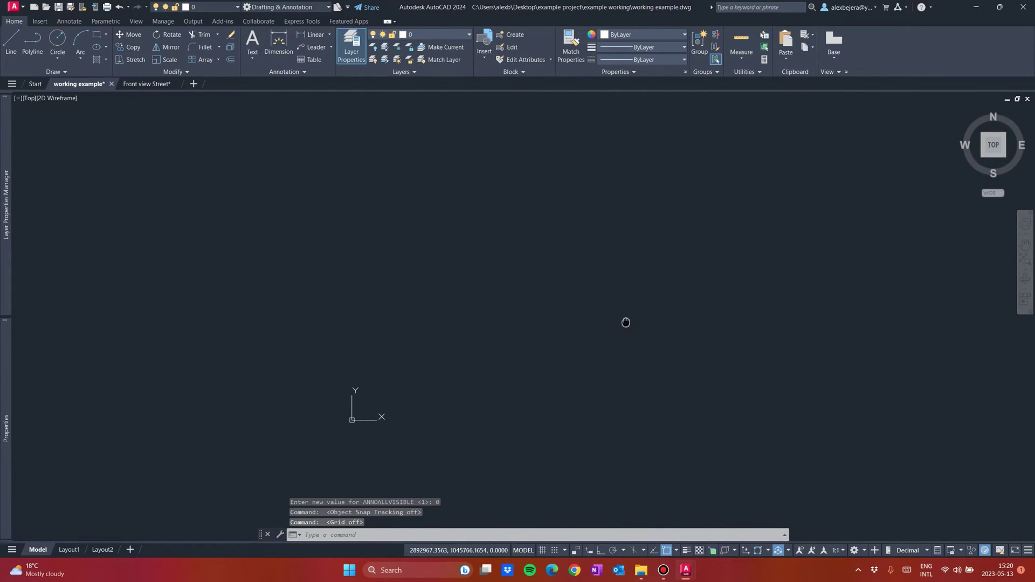
pyautogui.moveTo(619, 324); pyautogui.dragTo(482, 332, button='middle')
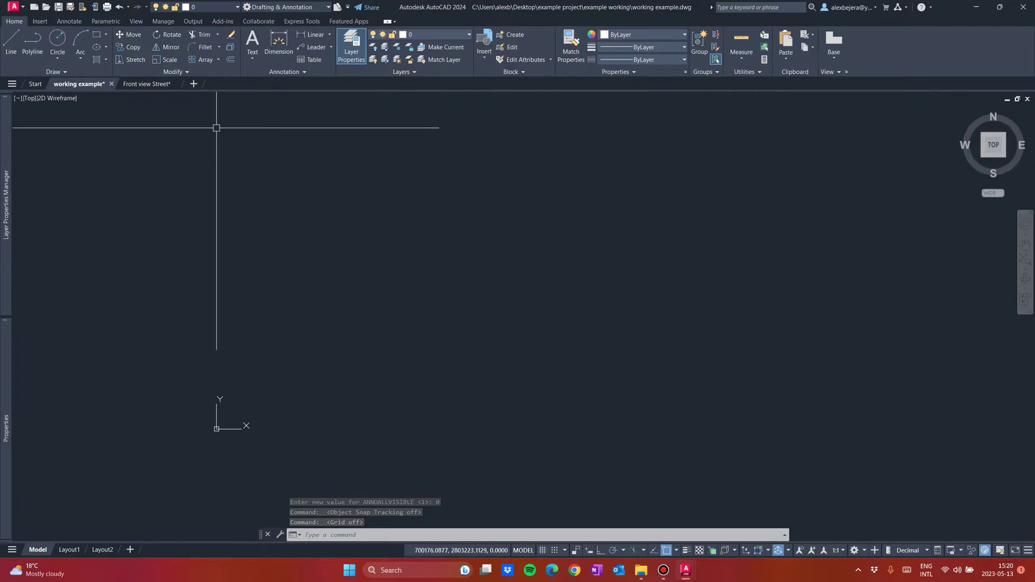
# Step: Start attaching a reference and open the example project point cloud from the Desktop's example project > Point cloud folder
pyautogui.click(37, 21)
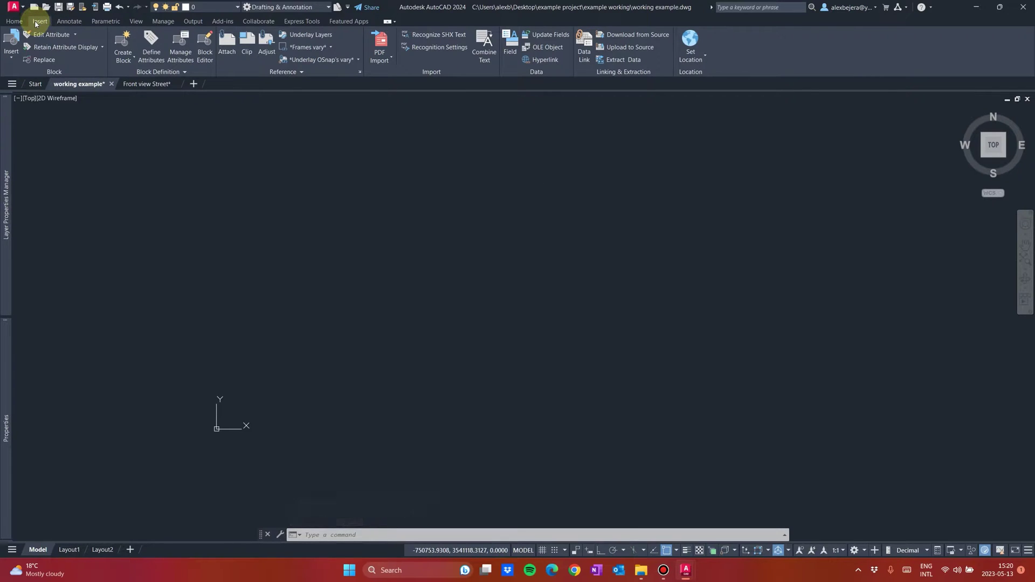
pyautogui.click(227, 53)
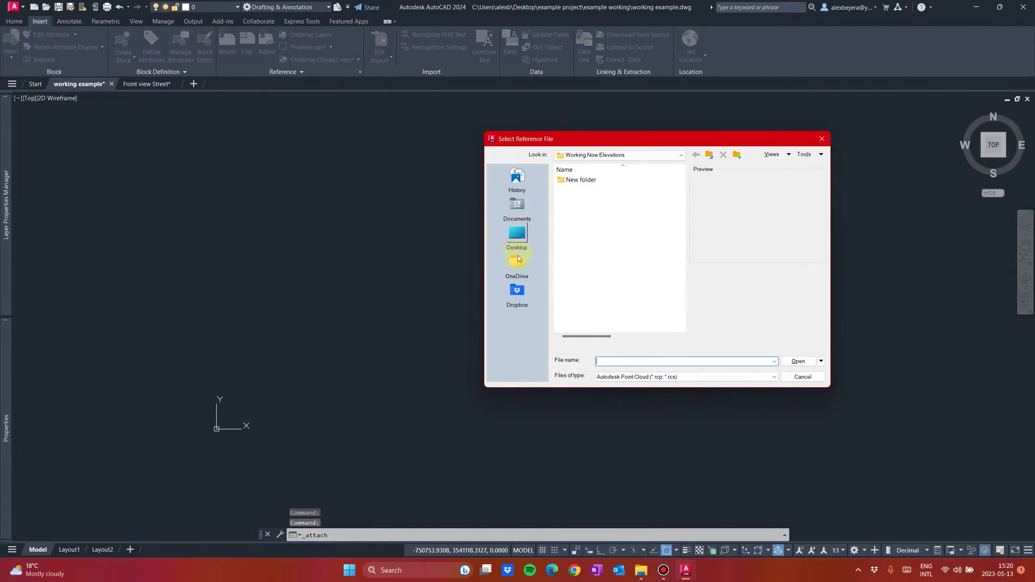
pyautogui.click(518, 236)
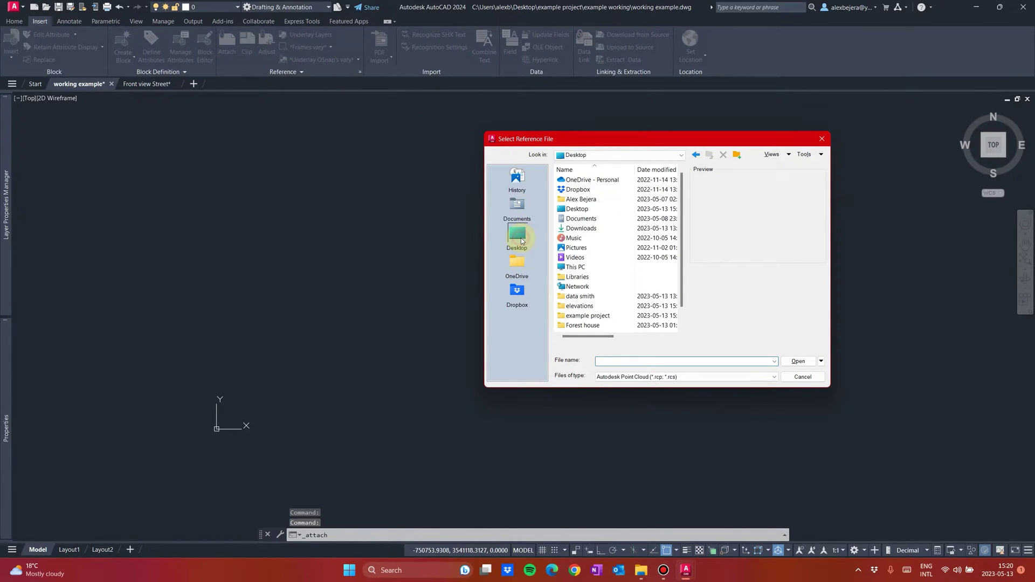
pyautogui.doubleClick(590, 316)
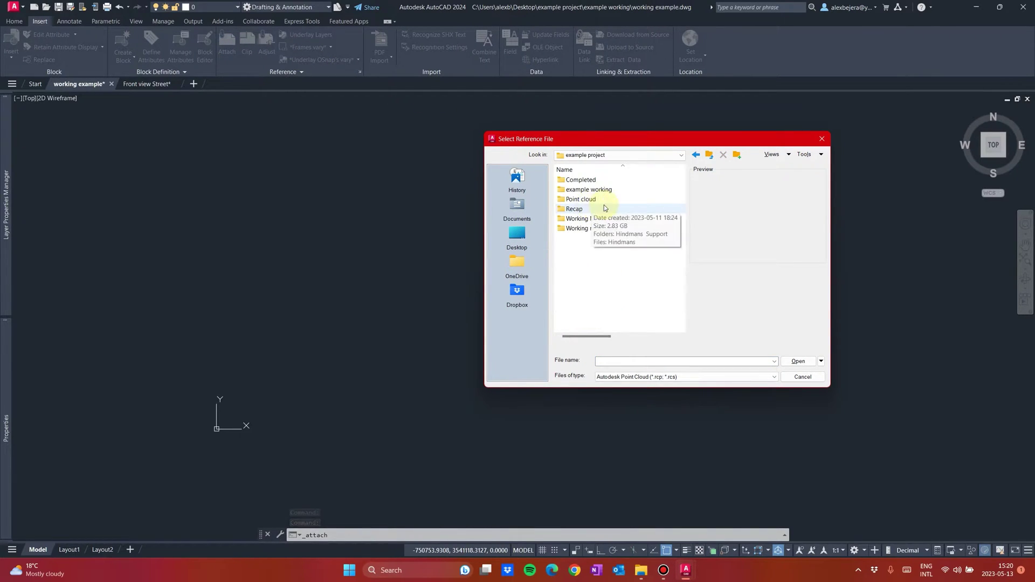
pyautogui.doubleClick(592, 199)
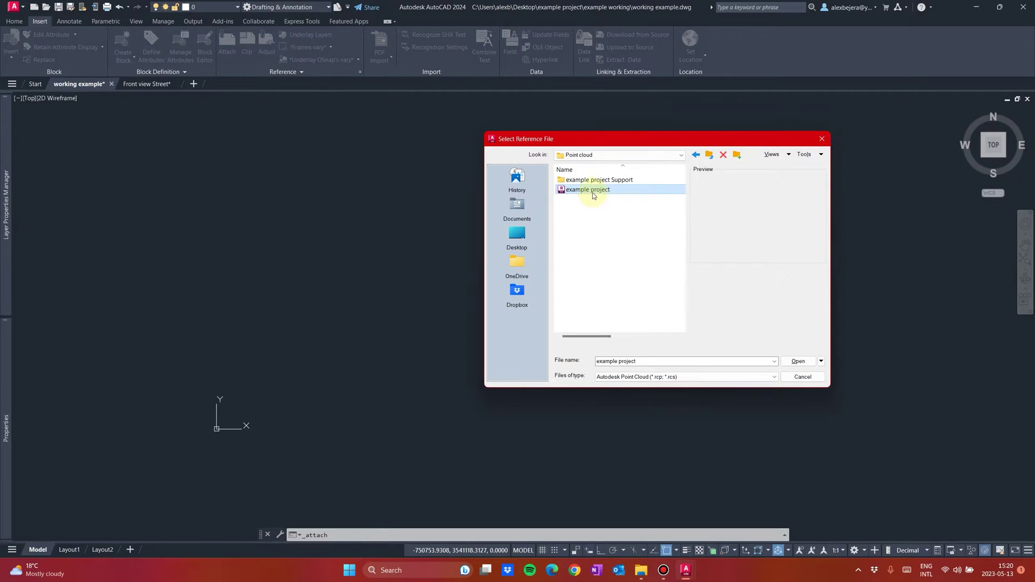
pyautogui.moveTo(619, 138); pyautogui.dragTo(518, 157)
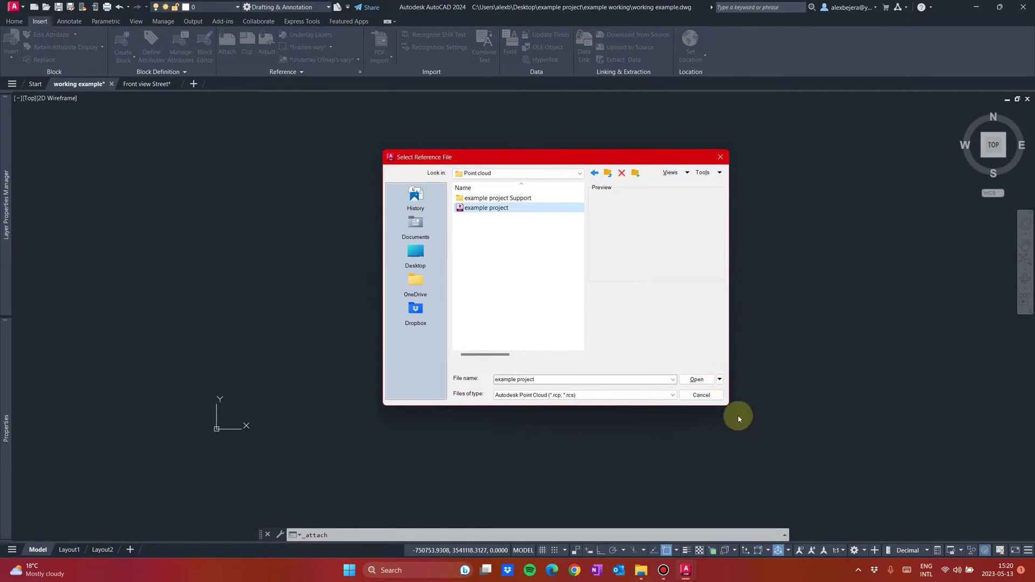
pyautogui.click(692, 379)
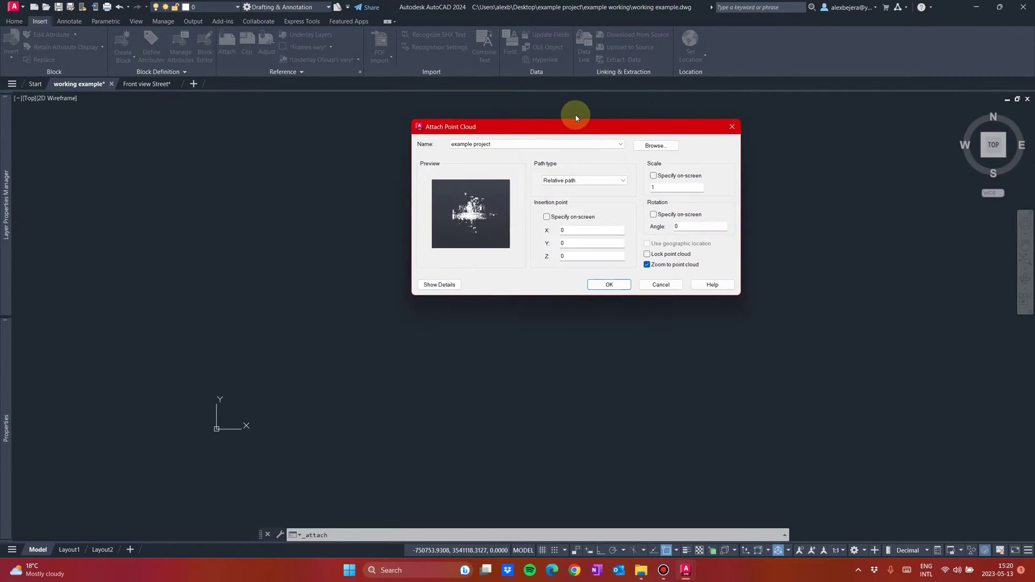
# Step: Attach the point cloud unlocked, with a relative path, insertion point 0,0,0, scale 1, rotation 0 and zoom to point cloud enabled
pyautogui.moveTo(572, 128); pyautogui.dragTo(543, 173)
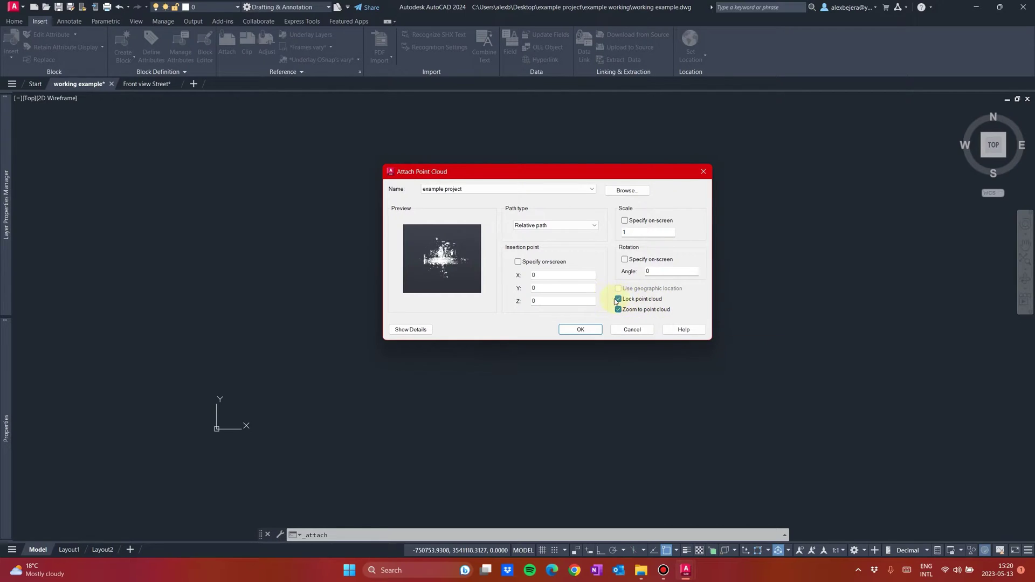
pyautogui.click(619, 300)
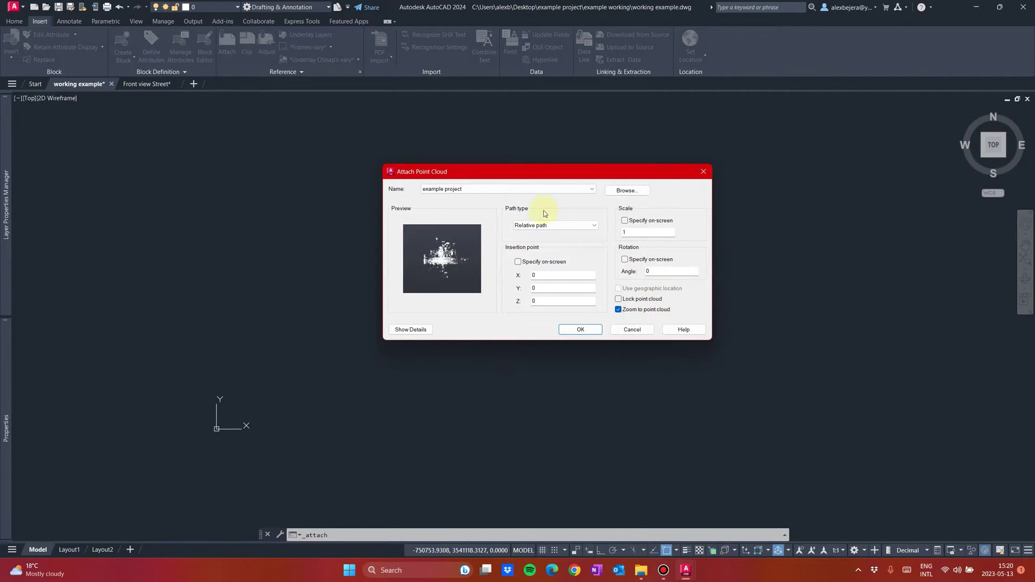
pyautogui.click(589, 331)
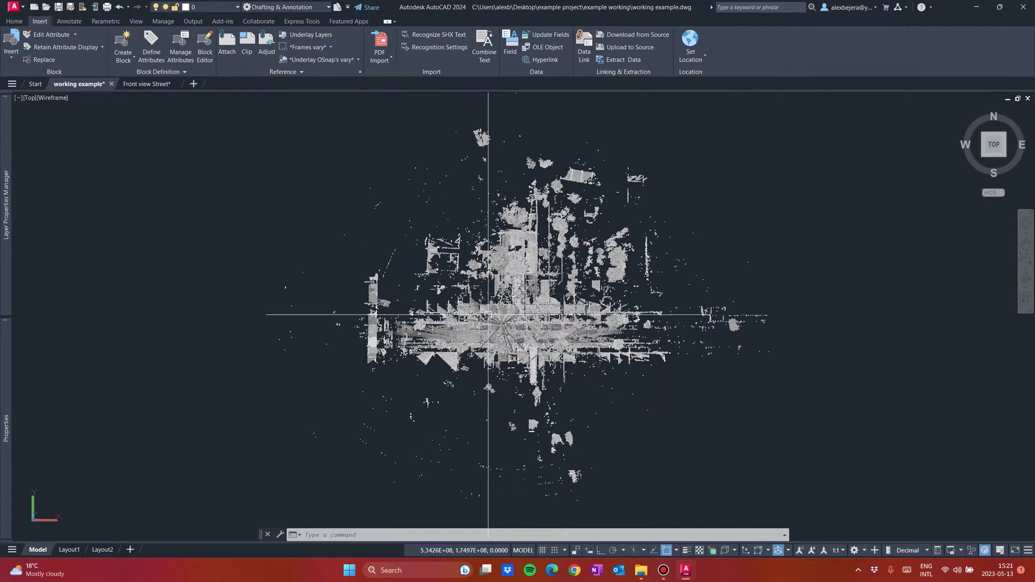
# Step: Examine the attached point cloud in top view, including the street, parked cars and row of houses
pyautogui.scroll(3, 493, 323)
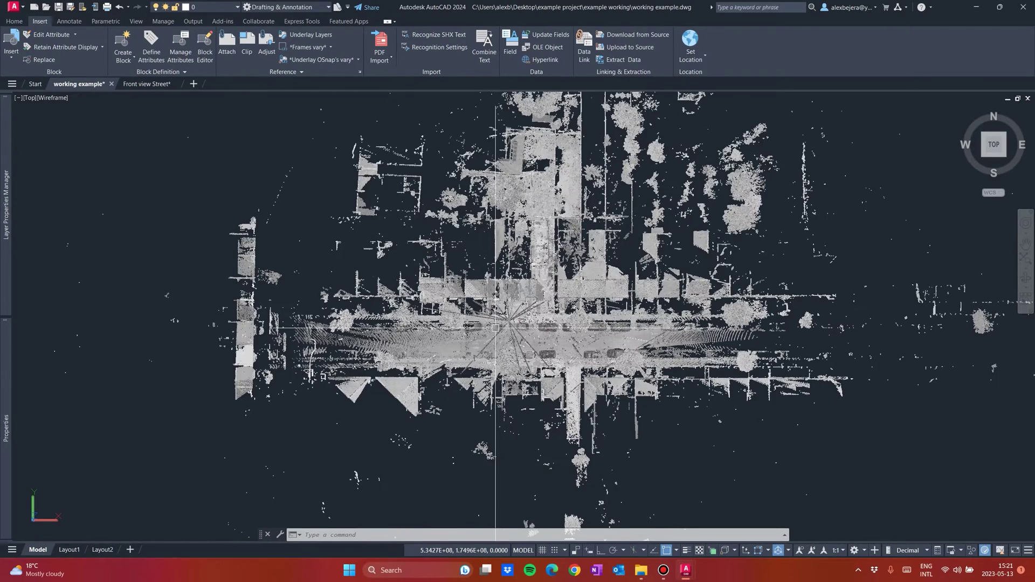
pyautogui.moveTo(616, 287); pyautogui.dragTo(568, 314, button='middle')
pyautogui.scroll(3, 467, 363)
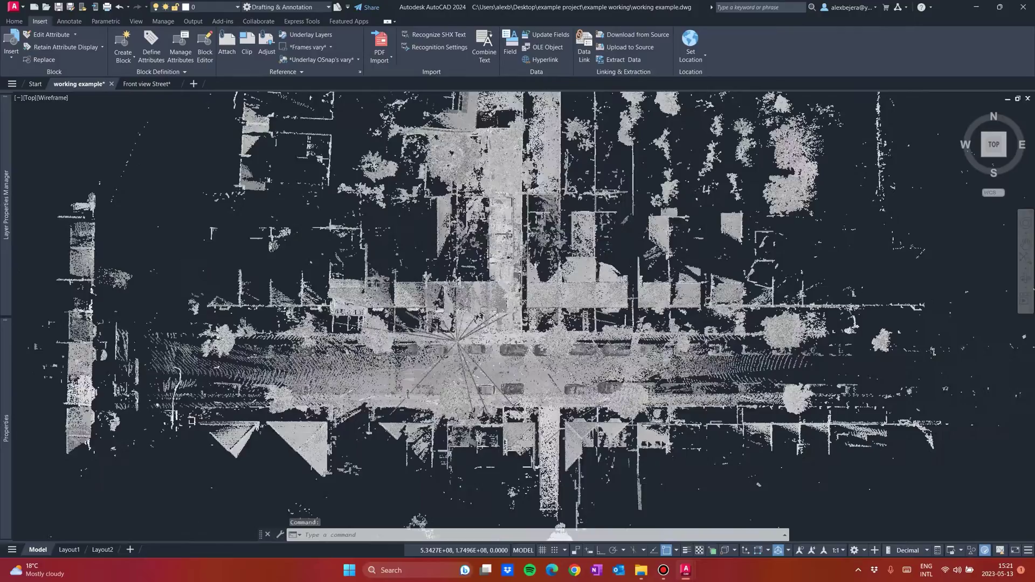
pyautogui.scroll(3, 467, 362)
pyautogui.scroll(-4, 460, 330)
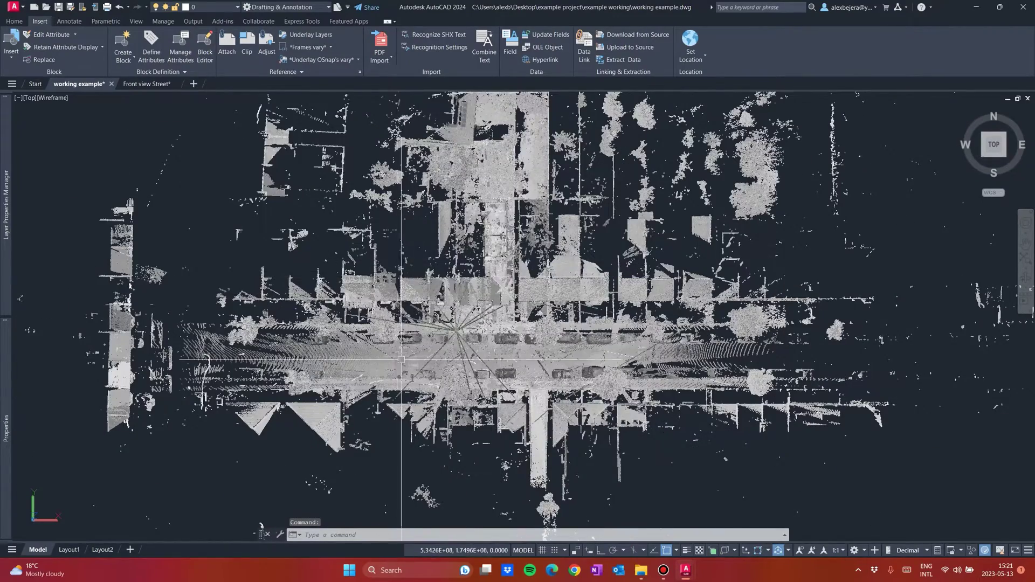
pyautogui.scroll(3, 437, 338)
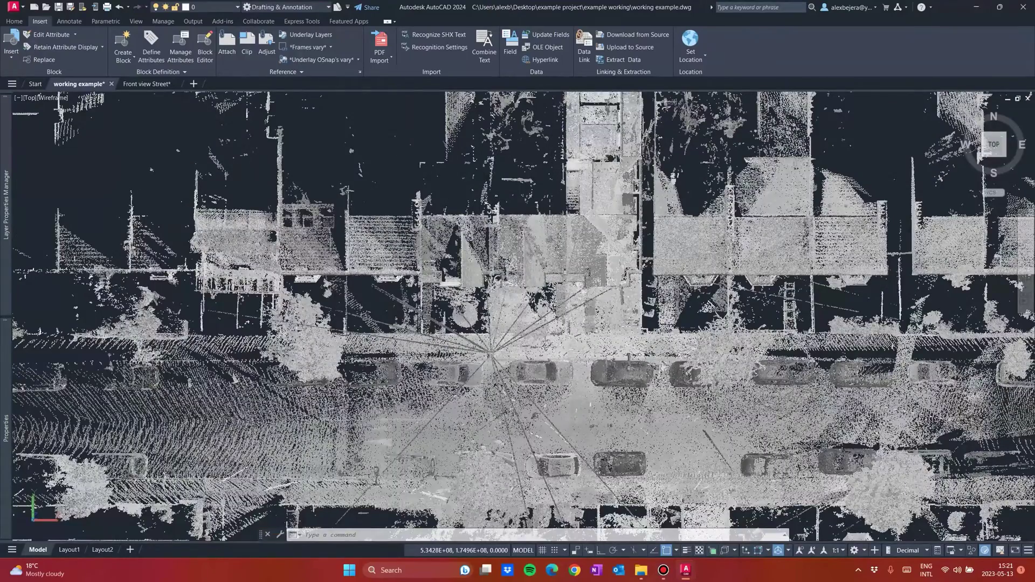
pyautogui.moveTo(499, 373); pyautogui.dragTo(467, 341, button='middle')
pyautogui.moveTo(458, 303); pyautogui.dragTo(483, 318, button='middle')
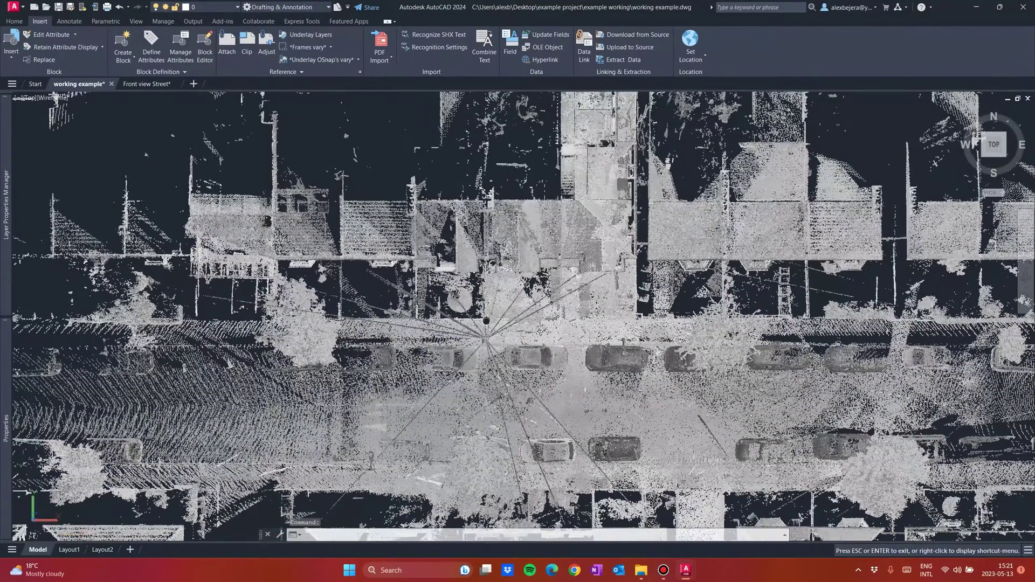
pyautogui.scroll(-4, 502, 356)
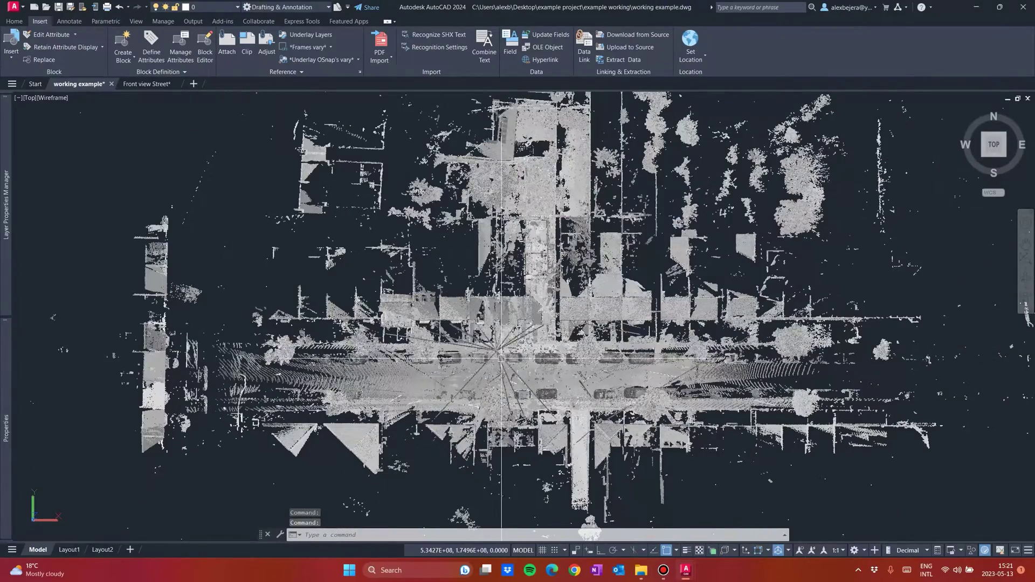
pyautogui.scroll(-2, 501, 357)
# Step: Select the point cloud and orbit it into a 3D view to inspect the house facades along the street
pyautogui.click(526, 365)
pyautogui.scroll(3, 488, 359)
pyautogui.keyDown('shift'); pyautogui.moveTo(513, 350); pyautogui.dragTo(587, 232, button='middle'); pyautogui.keyUp('shift')
pyautogui.scroll(5, 577, 367)
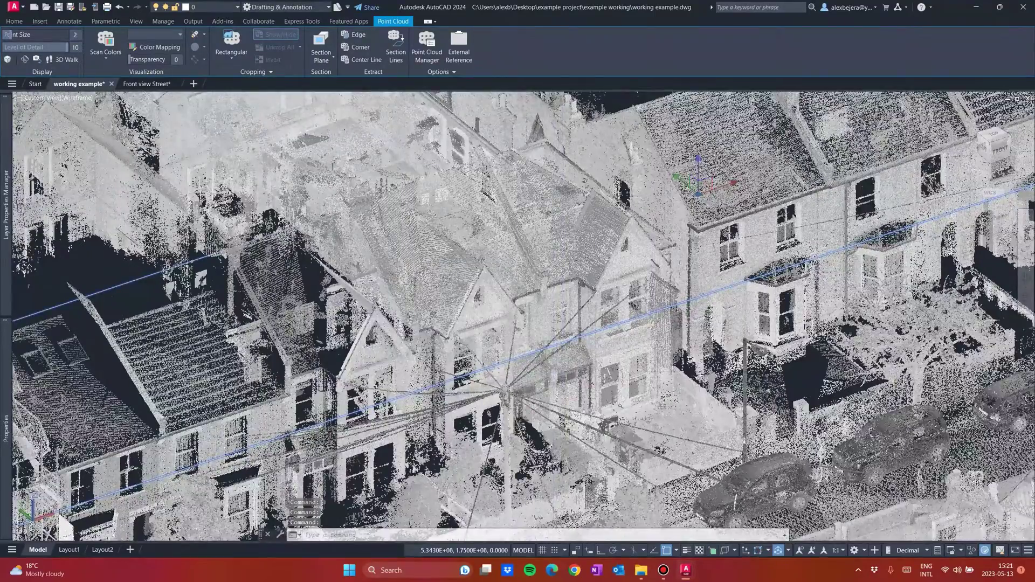
pyautogui.moveTo(553, 406); pyautogui.dragTo(550, 385, button='middle')
pyautogui.scroll(-3, 501, 372)
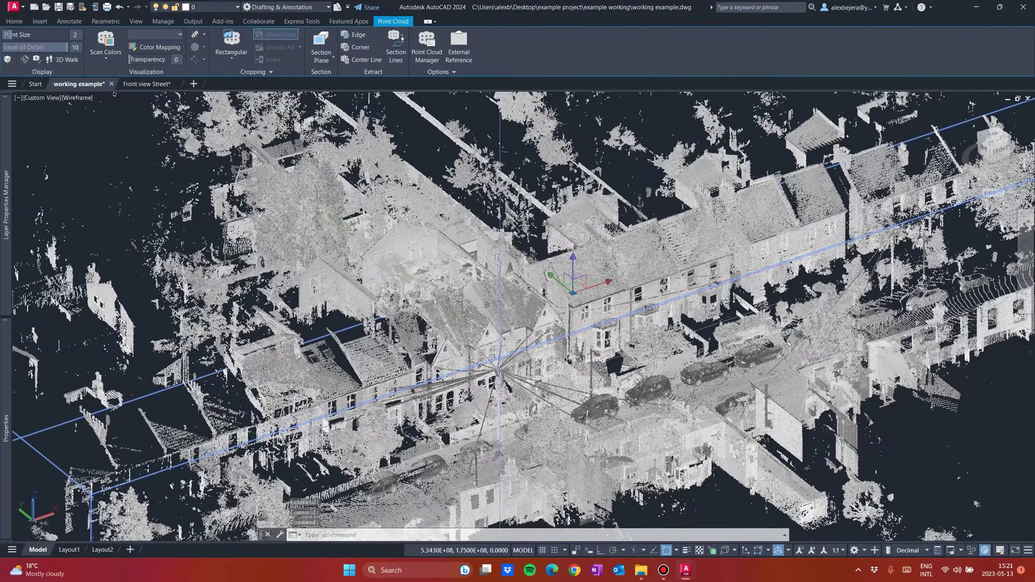
# Step: Create a new layer named _pointcloud
pyautogui.scroll(-2, 501, 372)
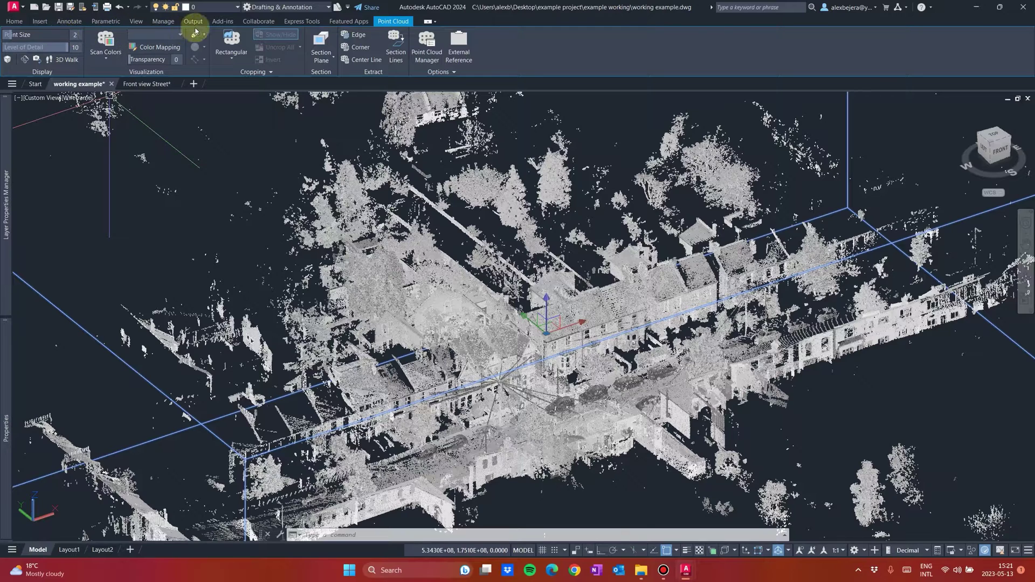
pyautogui.moveTo(7, 231)
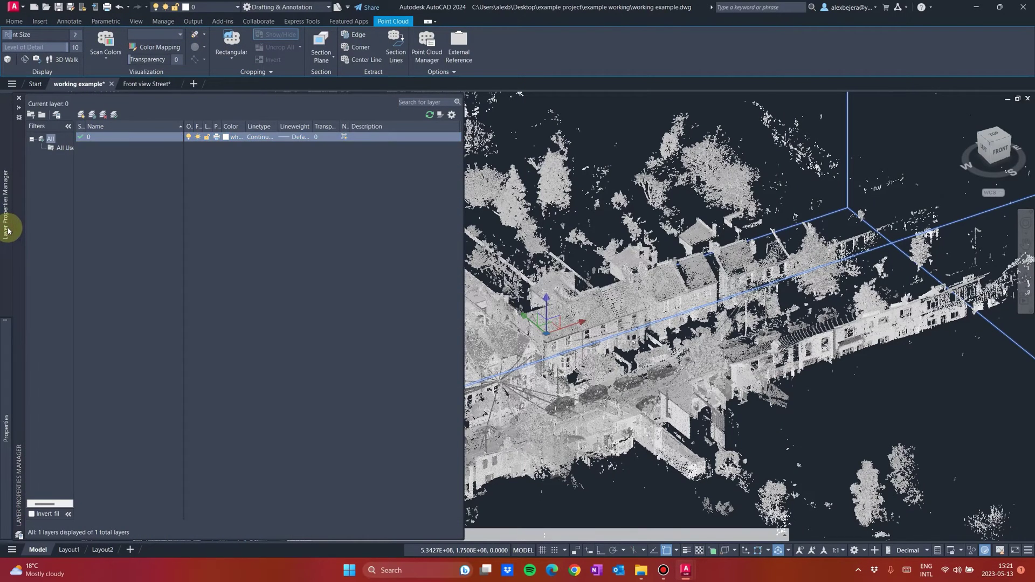
pyautogui.click(82, 117)
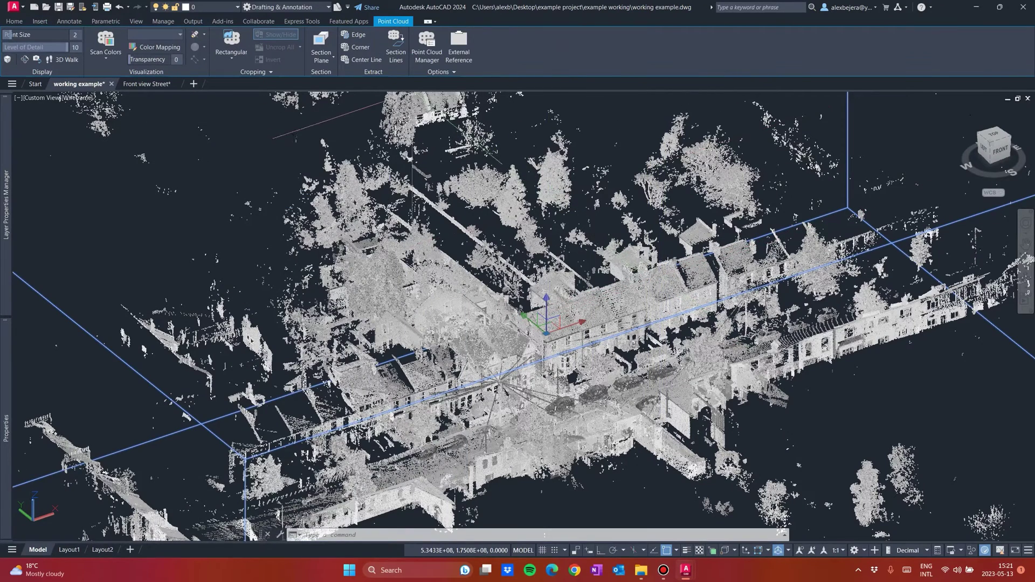
pyautogui.moveTo(4, 221)
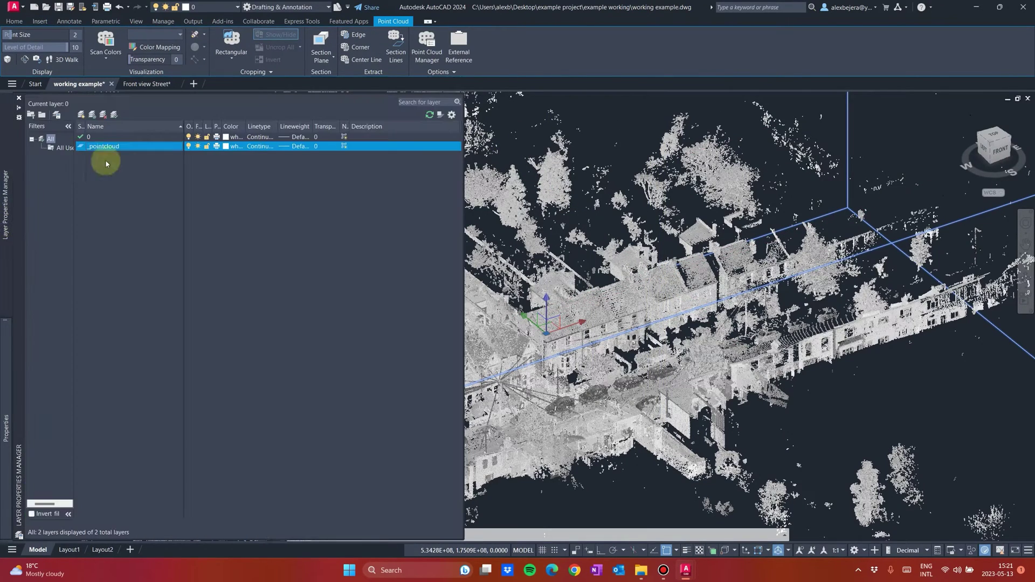
# Step: Move the selected point cloud to the _pointcloud layer and deselect it
pyautogui.click(24, 24)
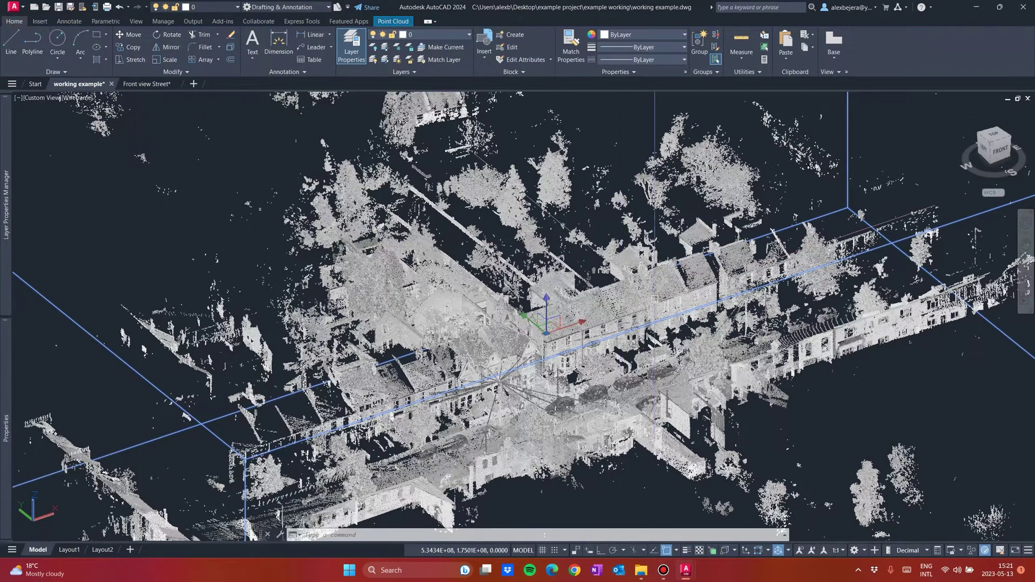
pyautogui.click(427, 33)
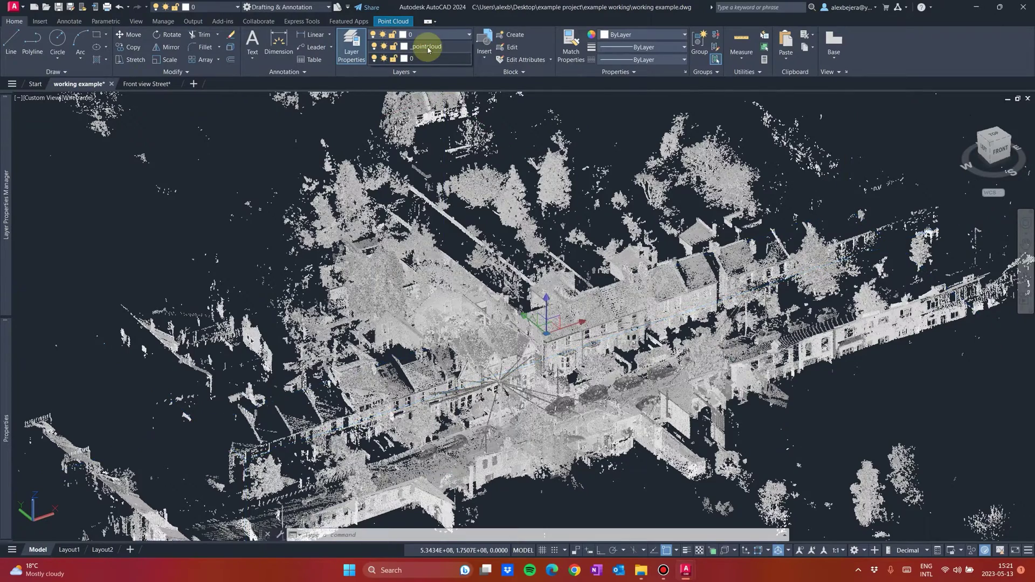
pyautogui.click(654, 243)
pyautogui.press('Escape')
pyautogui.press('Escape')
pyautogui.scroll(-3, 595, 285)
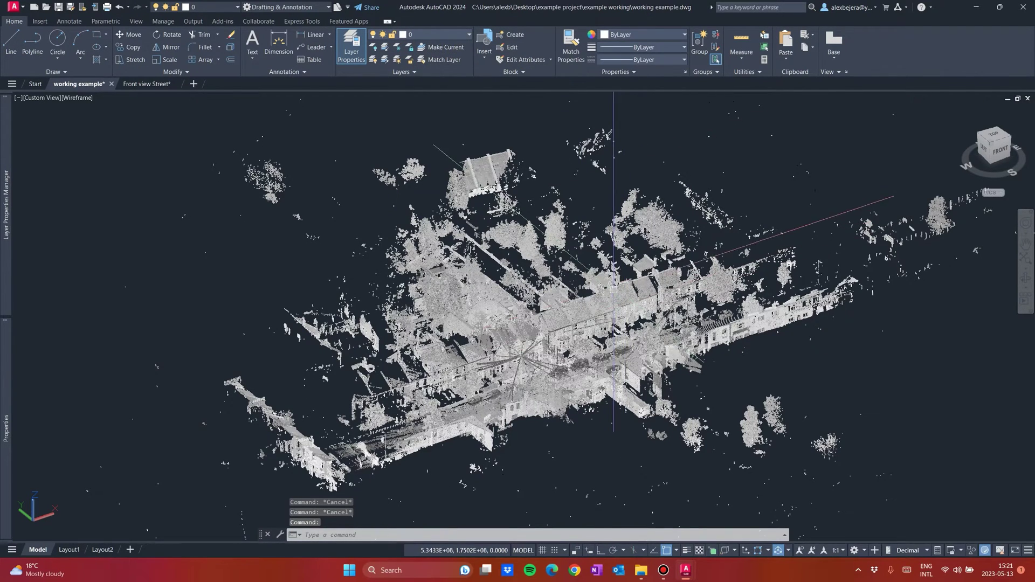
pyautogui.moveTo(613, 284); pyautogui.dragTo(612, 284, button='middle')
pyautogui.press('Escape')
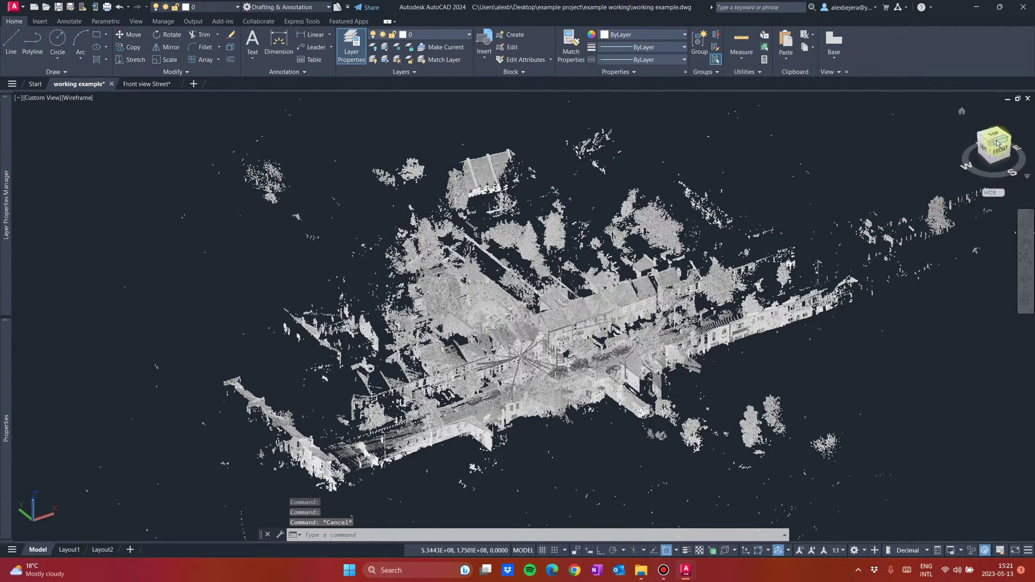
# Step: In top view, crop the point cloud with a rectangle around the central houses, their front yards and the nearest row of parked cars
pyautogui.click(997, 140)
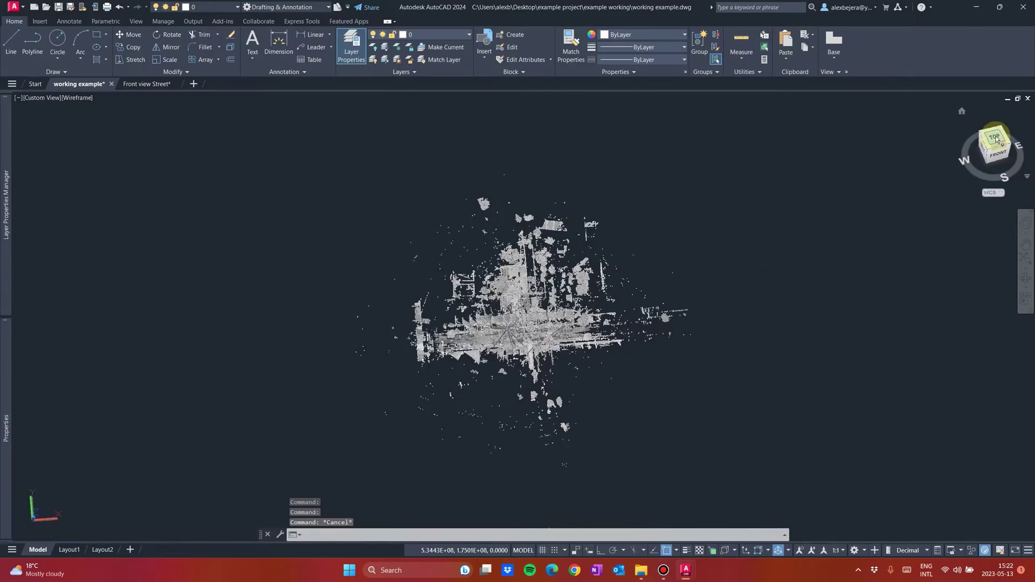
pyautogui.scroll(8, 502, 310)
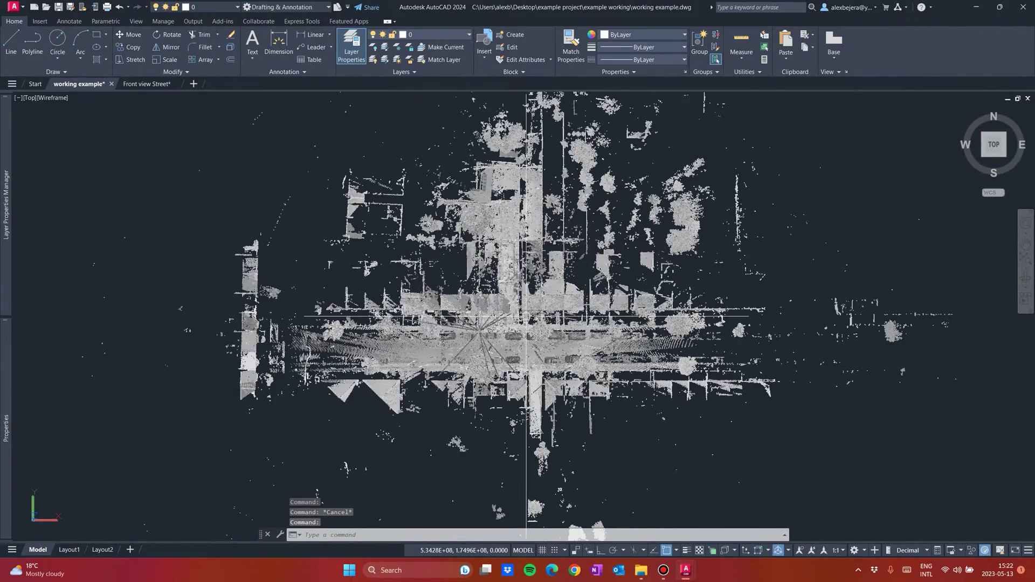
pyautogui.scroll(5, 466, 328)
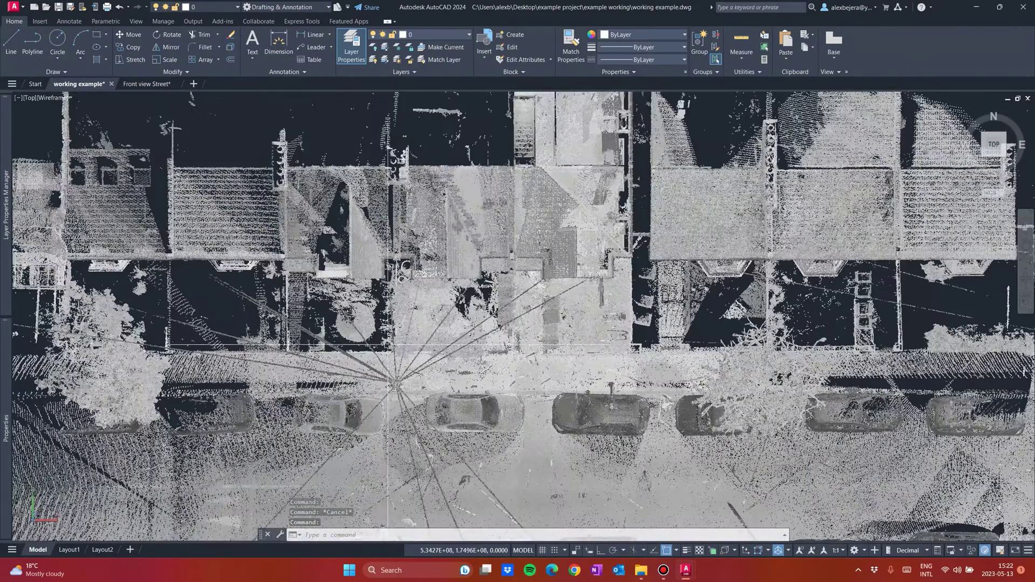
pyautogui.scroll(-4, 489, 377)
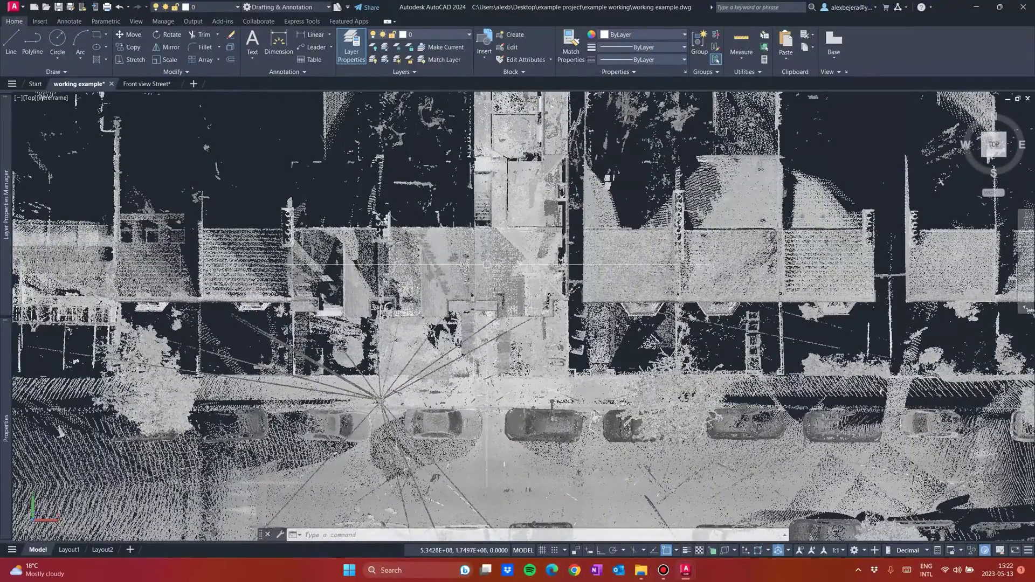
pyautogui.scroll(-2, 486, 323)
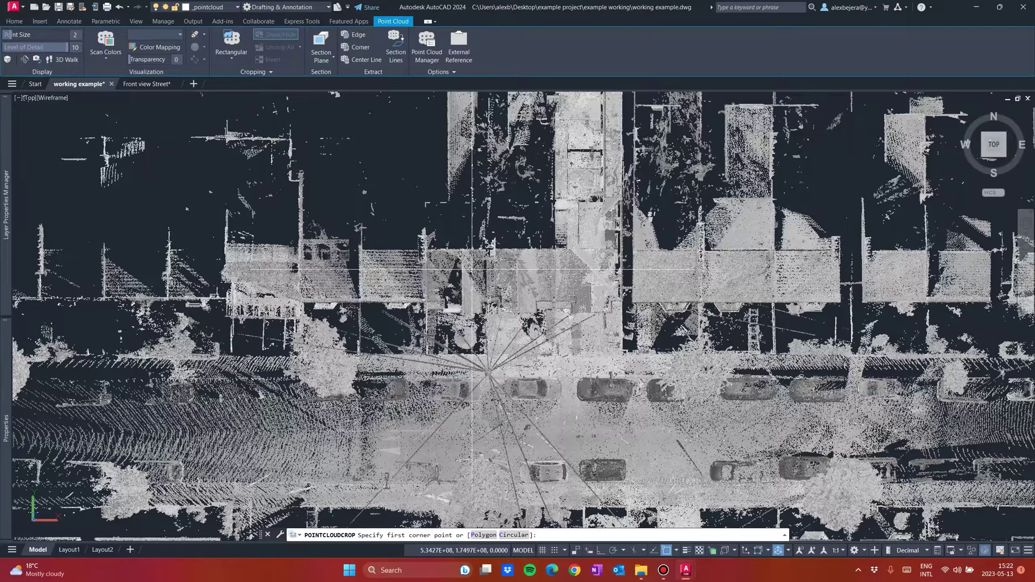
pyautogui.click(458, 227)
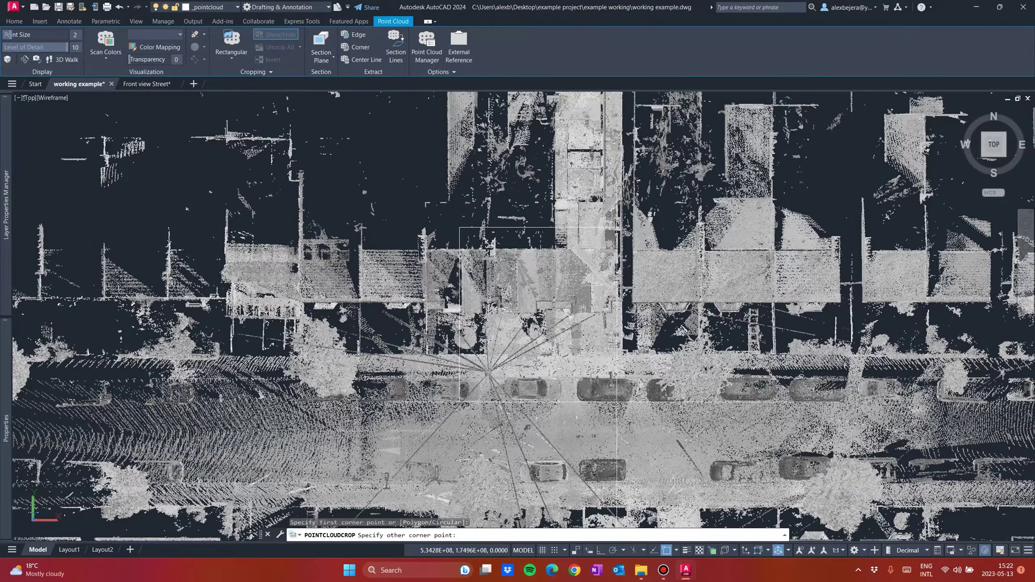
pyautogui.click(641, 413)
pyautogui.press('Escape')
# Step: Orbit the cropped point cloud to inspect the front facade of the houses
pyautogui.moveTo(584, 336); pyautogui.dragTo(528, 205, button='middle')
pyautogui.press('Escape')
pyautogui.scroll(5, 528, 378)
pyautogui.scroll(-2, 620, 345)
pyautogui.keyDown('shift'); pyautogui.moveTo(520, 344); pyautogui.dragTo(510, 322, button='middle'); pyautogui.keyUp('shift')
pyautogui.scroll(2, 510, 322)
pyautogui.scroll(-3, 520, 324)
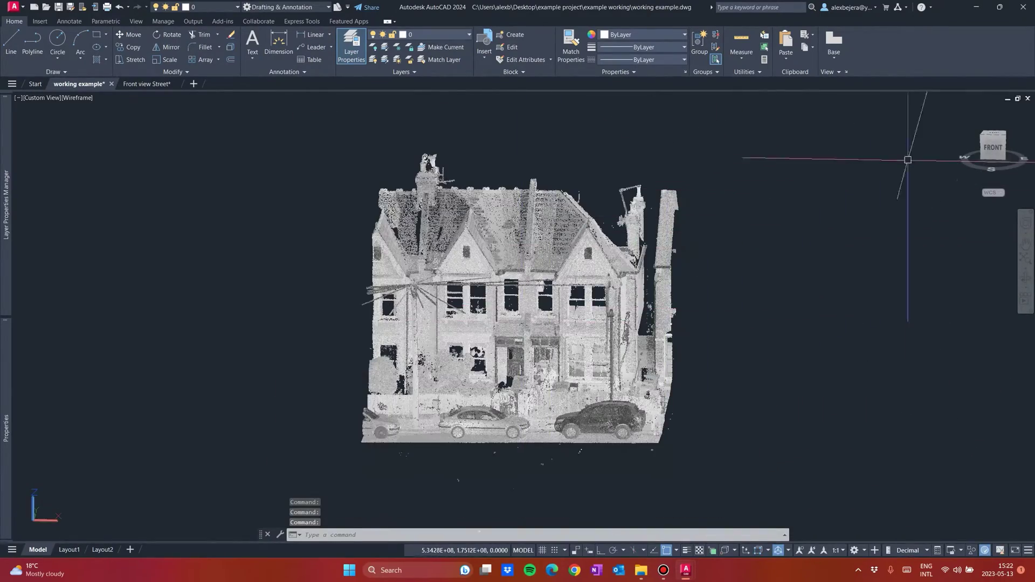
# Step: In top view, add a Front section plane to the cropped point cloud along the front of the houses
pyautogui.click(994, 134)
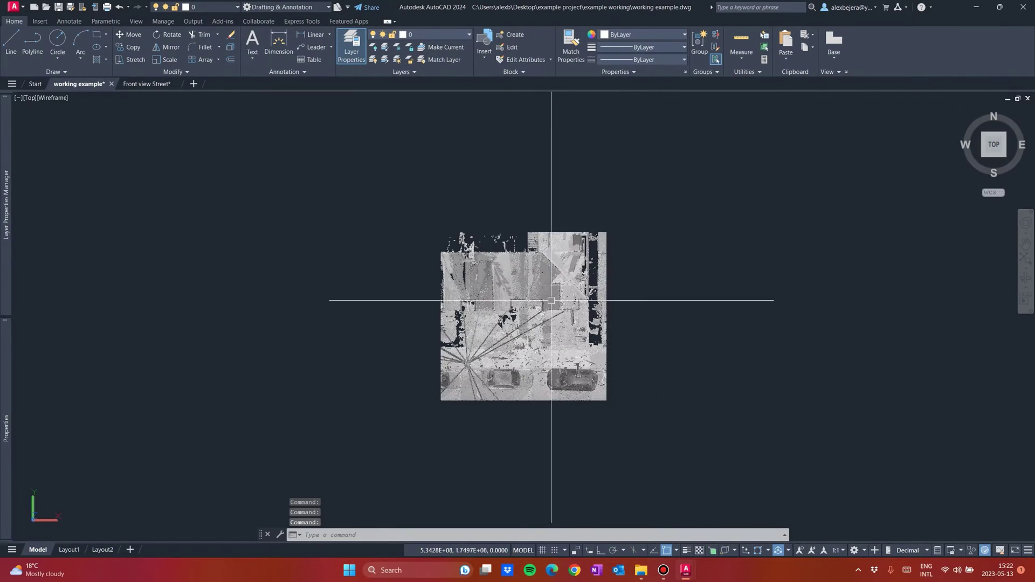
pyautogui.scroll(3, 517, 325)
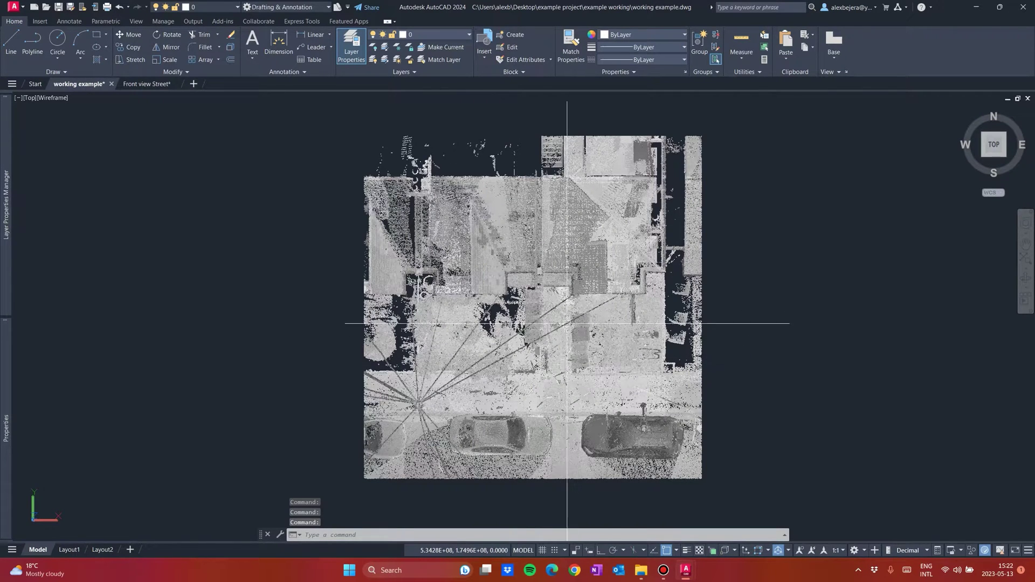
pyautogui.moveTo(559, 310); pyautogui.dragTo(556, 304, button='middle')
pyautogui.scroll(-2, 475, 279)
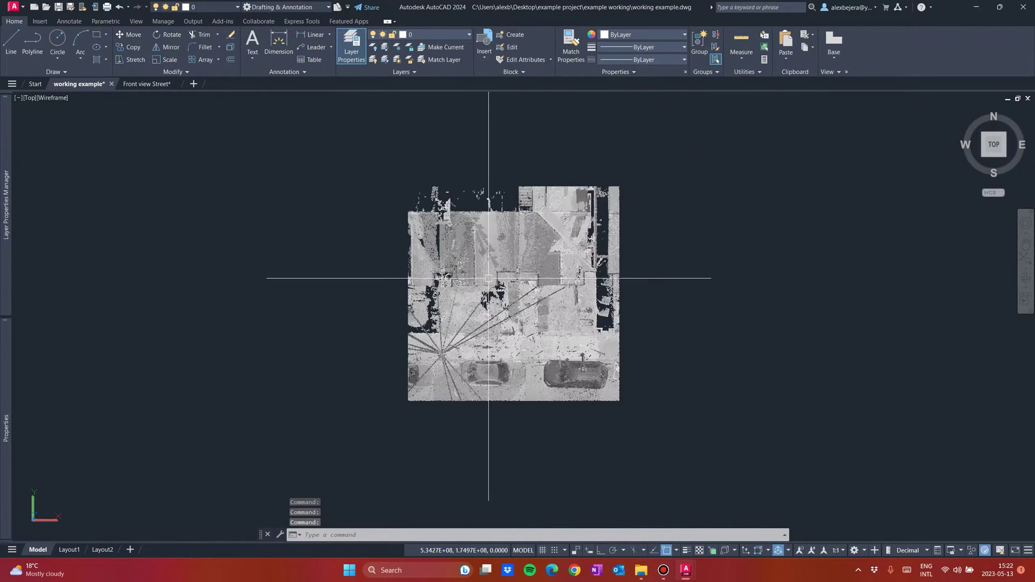
pyautogui.press('Escape')
pyautogui.click(536, 288)
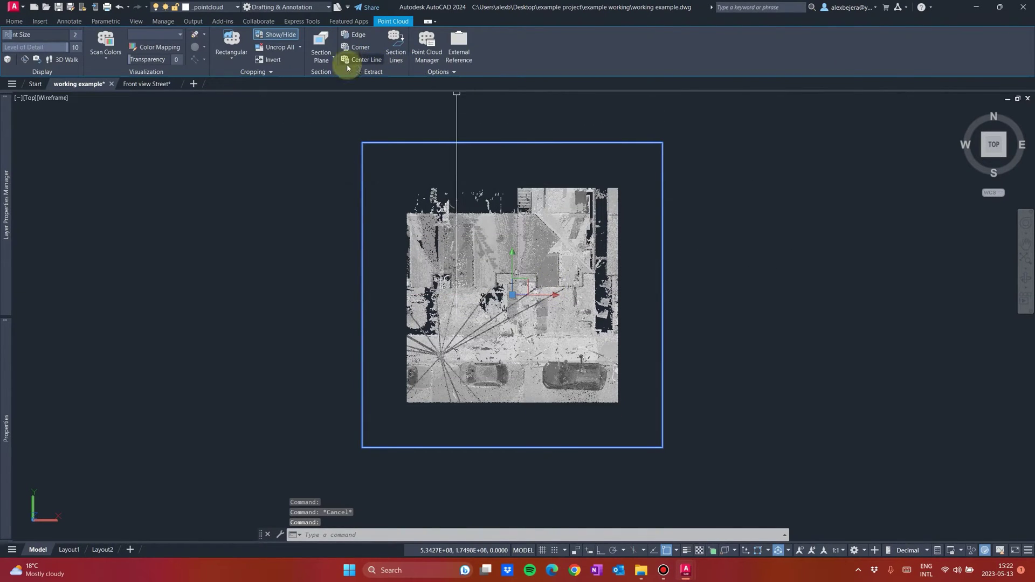
pyautogui.click(319, 60)
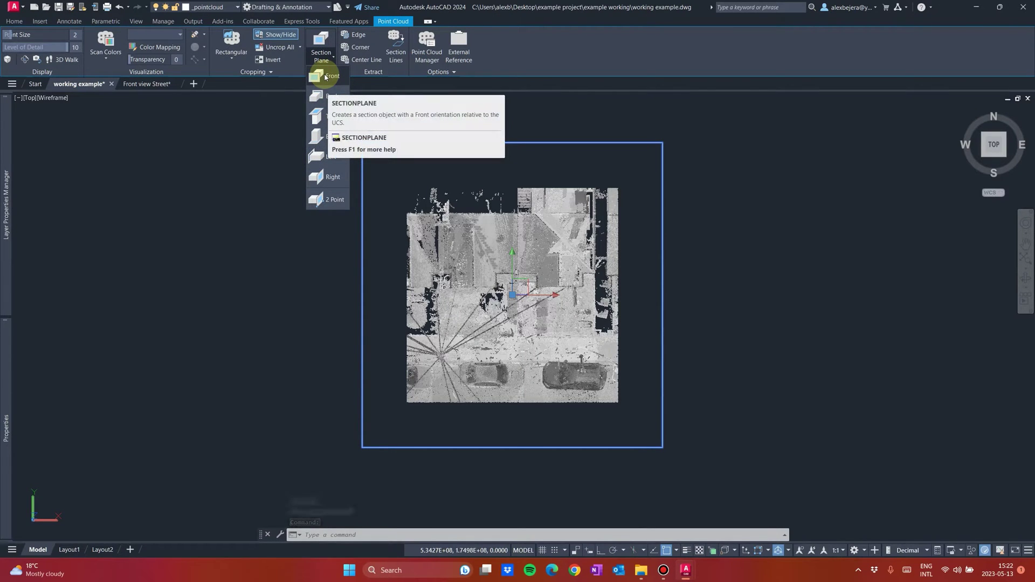
pyautogui.click(326, 77)
pyautogui.click(550, 295)
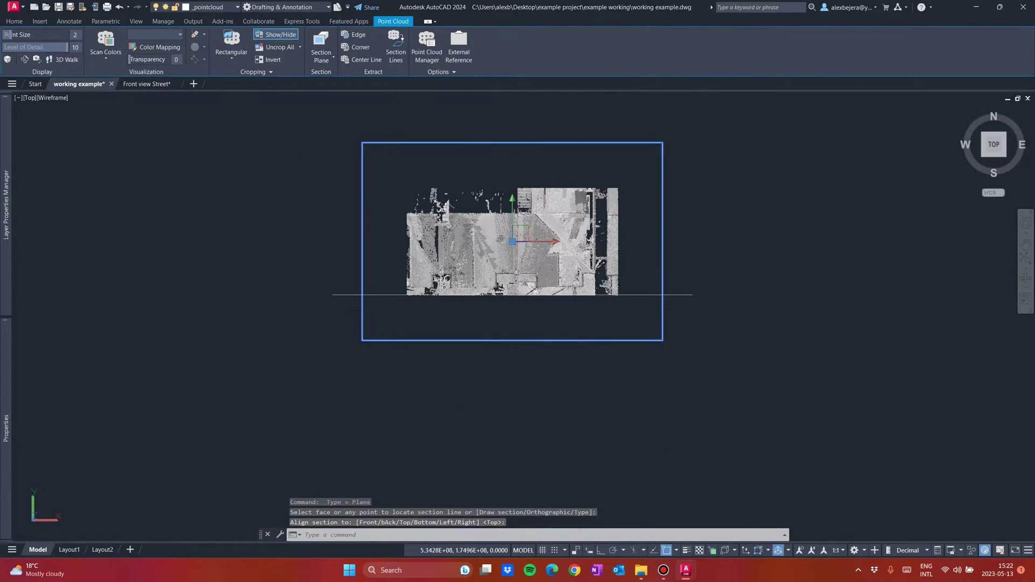
# Step: Change the section plane's type to Slice
pyautogui.click(652, 302)
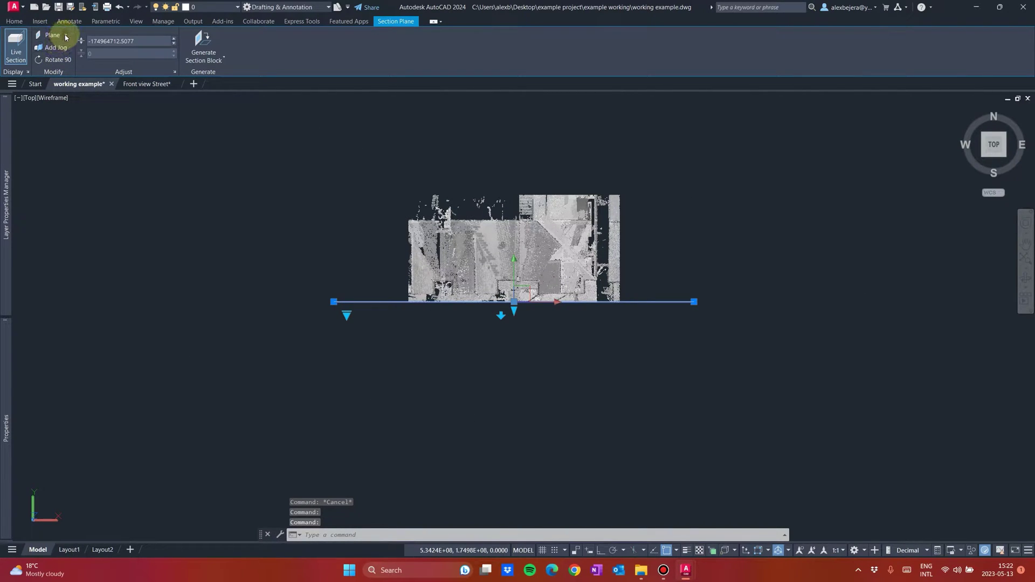
pyautogui.click(66, 36)
pyautogui.click(64, 74)
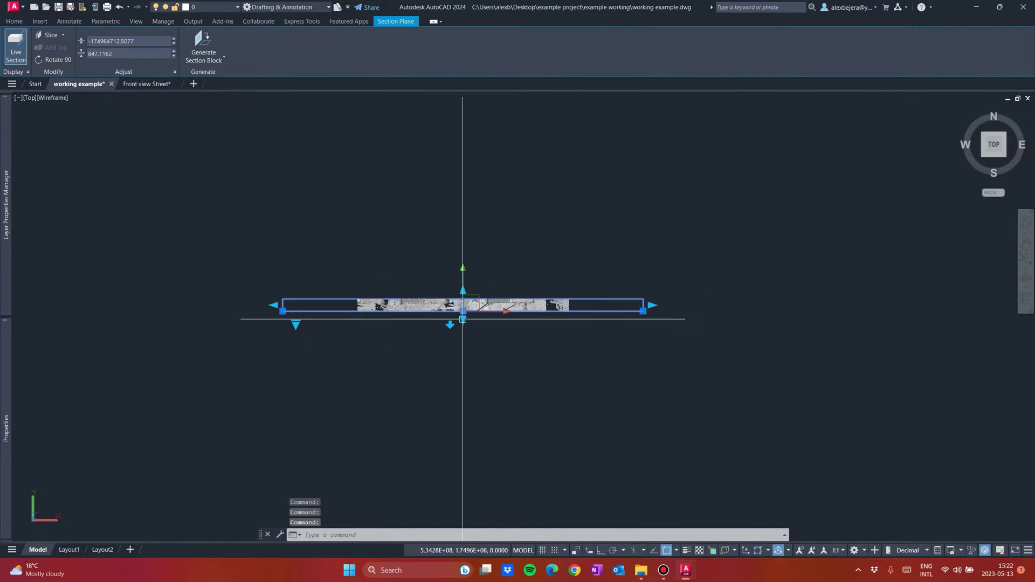
pyautogui.press('Escape')
pyautogui.scroll(3, 399, 312)
pyautogui.click(426, 311)
pyautogui.press('Escape')
# Step: Extend the section slice toward the street as far as the parked cars, to a thickness of about 6513
pyautogui.scroll(-4, 666, 333)
pyautogui.moveTo(518, 349); pyautogui.dragTo(535, 309, button='middle')
pyautogui.scroll(2, 530, 288)
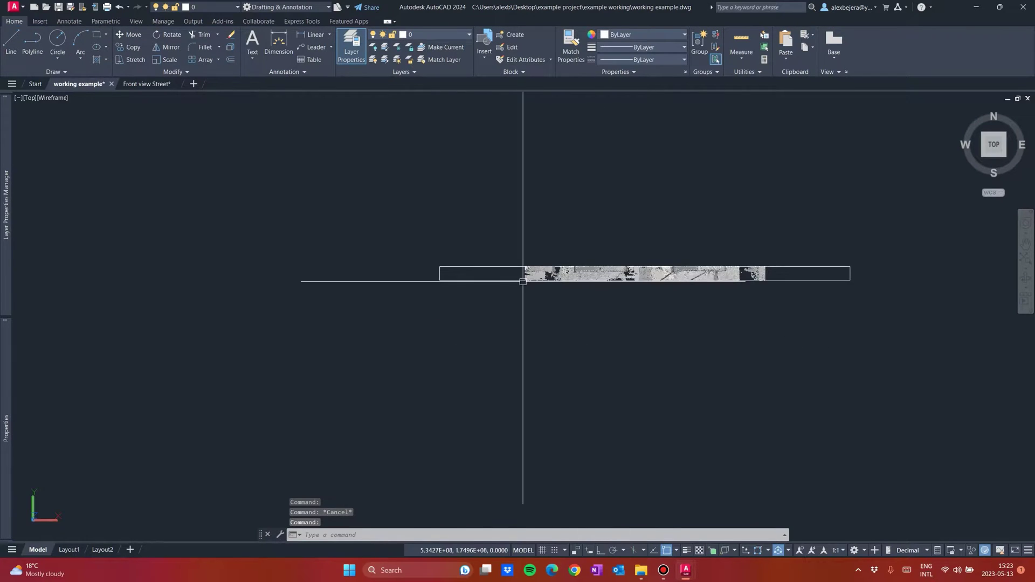
pyautogui.click(504, 280)
pyautogui.click(645, 290)
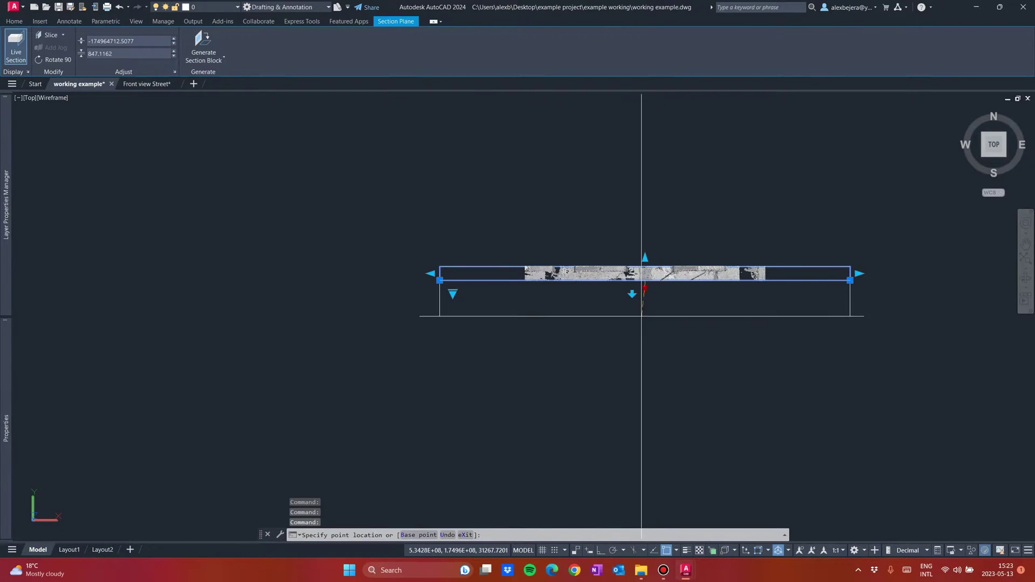
pyautogui.click(609, 346)
pyautogui.click(646, 349)
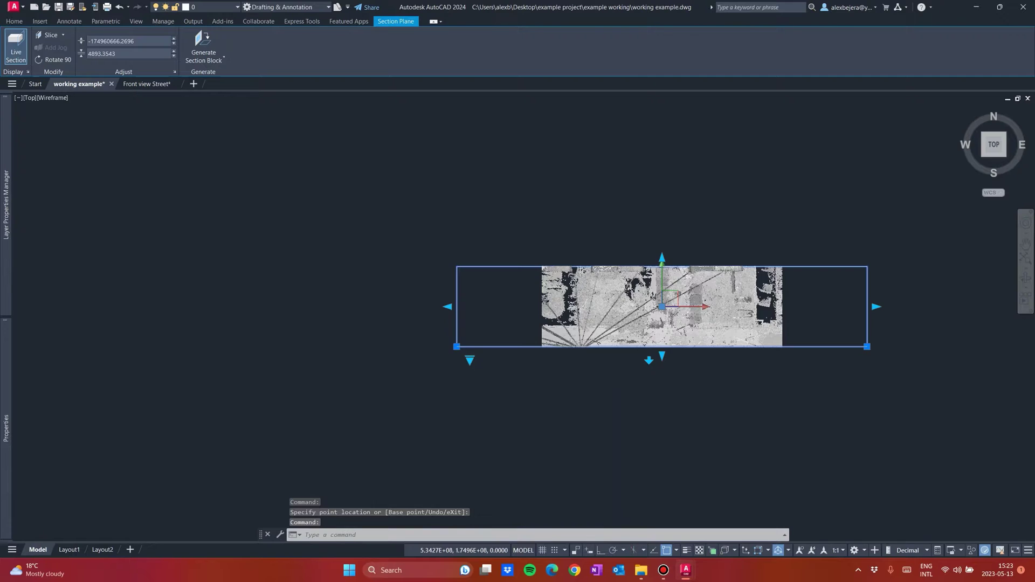
pyautogui.scroll(3, 658, 350)
pyautogui.click(666, 351)
pyautogui.click(650, 388)
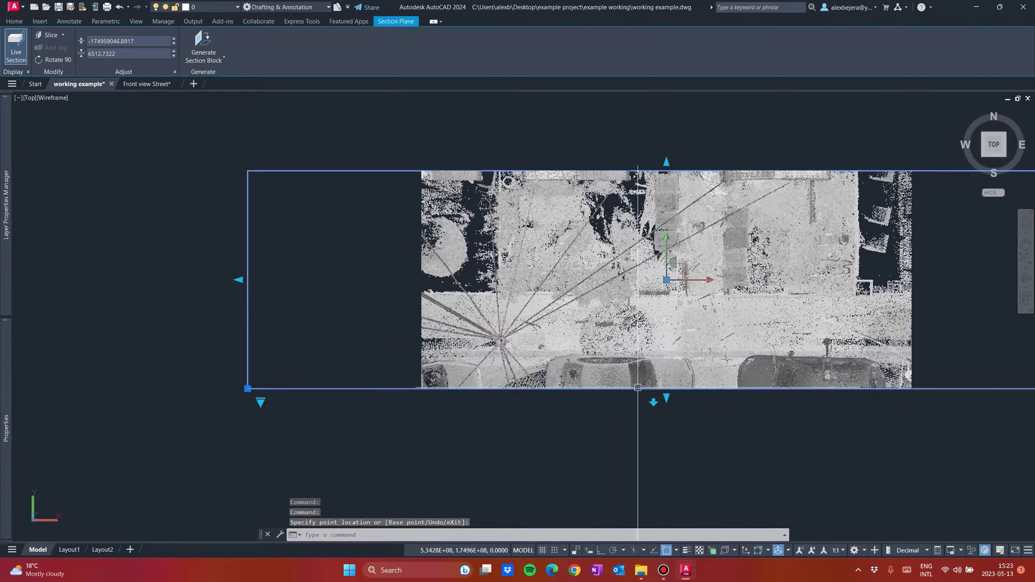
pyautogui.moveTo(554, 366); pyautogui.dragTo(504, 326, button='middle')
pyautogui.press('Escape')
pyautogui.scroll(-2, 464, 345)
pyautogui.moveTo(571, 325); pyautogui.dragTo(517, 354, button='middle')
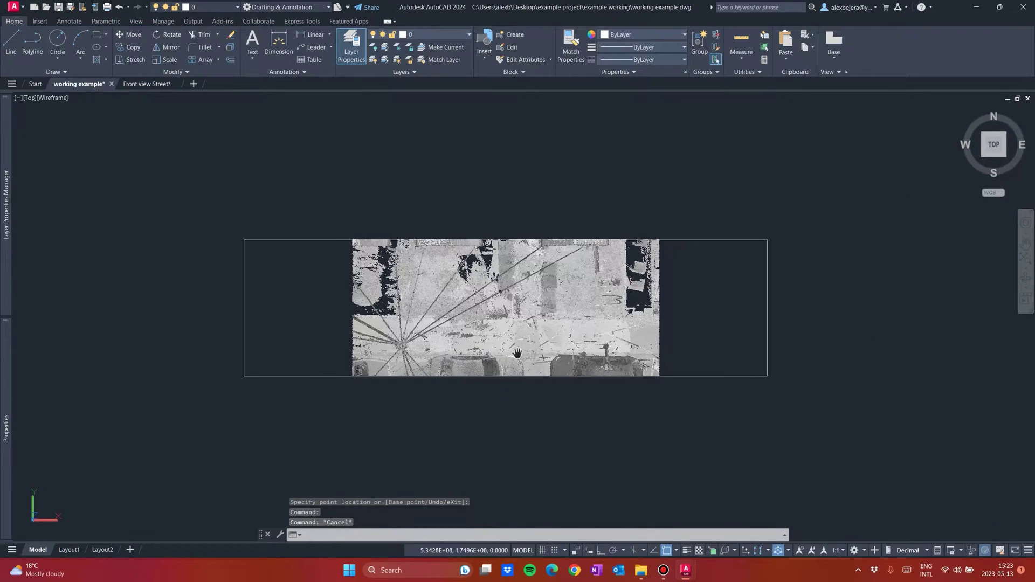
pyautogui.moveTo(691, 302); pyautogui.dragTo(604, 289, button='middle')
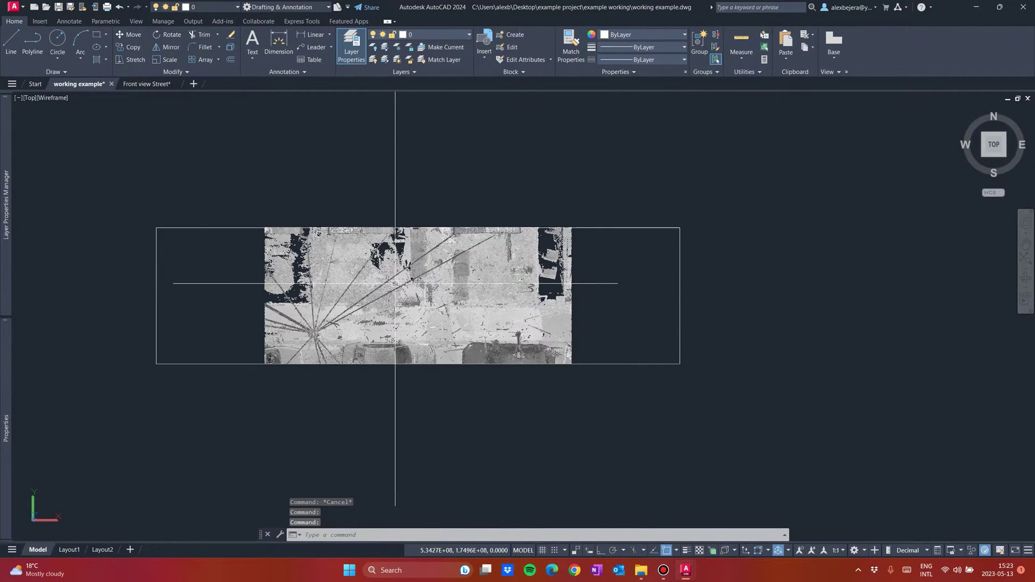
pyautogui.moveTo(479, 265); pyautogui.dragTo(455, 224, button='middle')
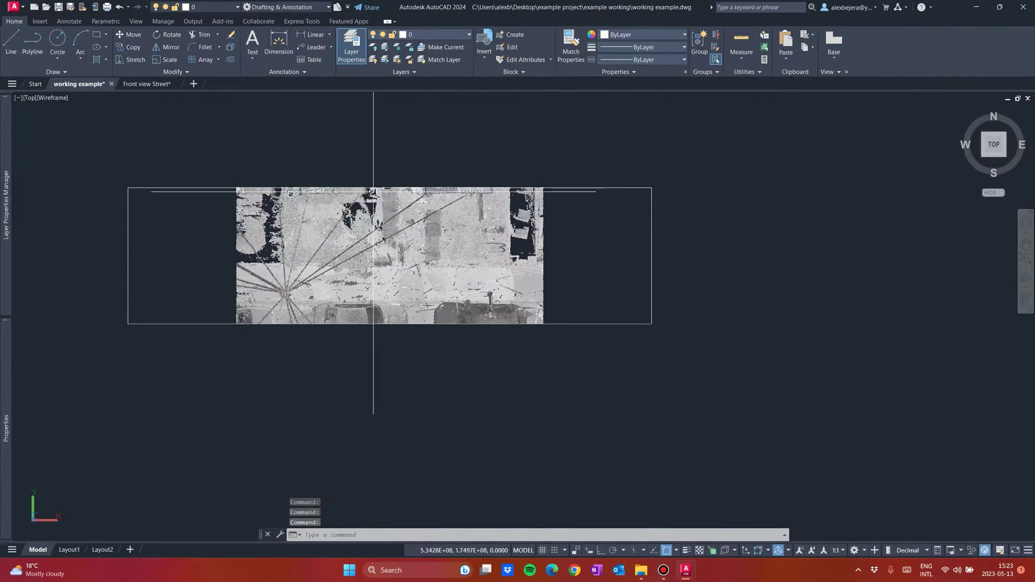
pyautogui.moveTo(373, 191); pyautogui.dragTo(374, 201, button='middle')
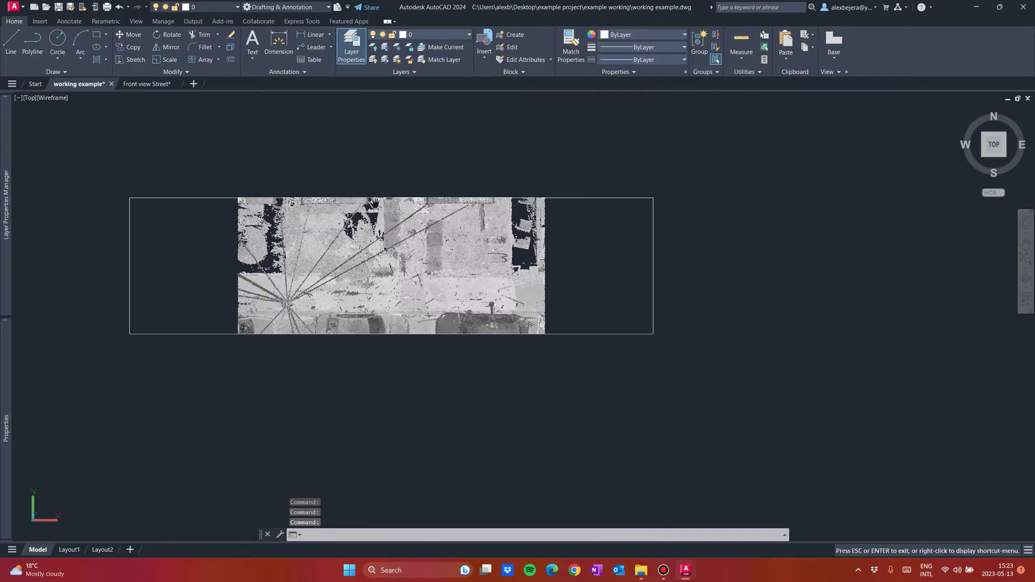
# Step: Split model space into the Three: Left viewport configuration and widen the full-height viewport
pyautogui.click(134, 21)
pyautogui.click(197, 57)
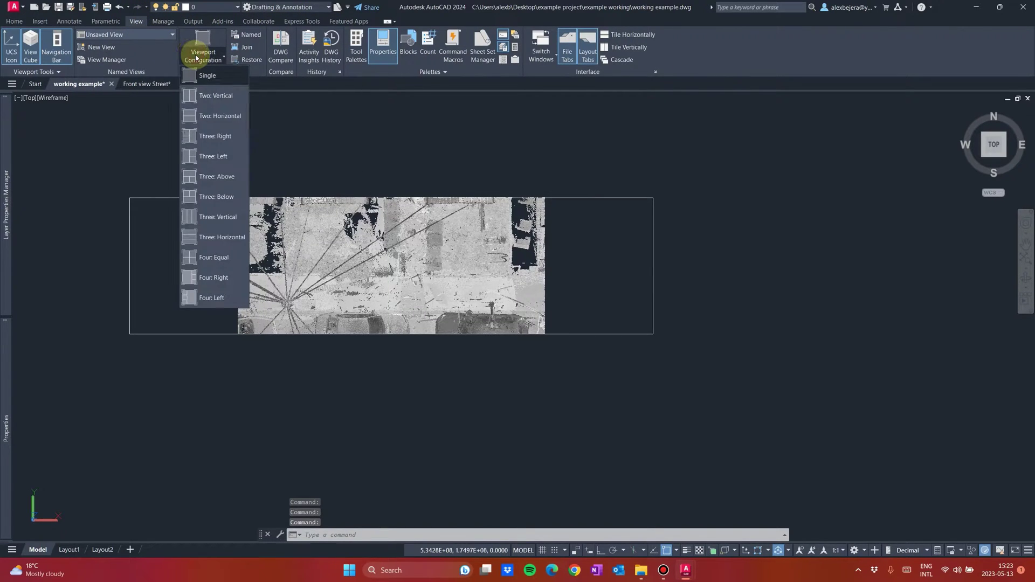
pyautogui.click(213, 156)
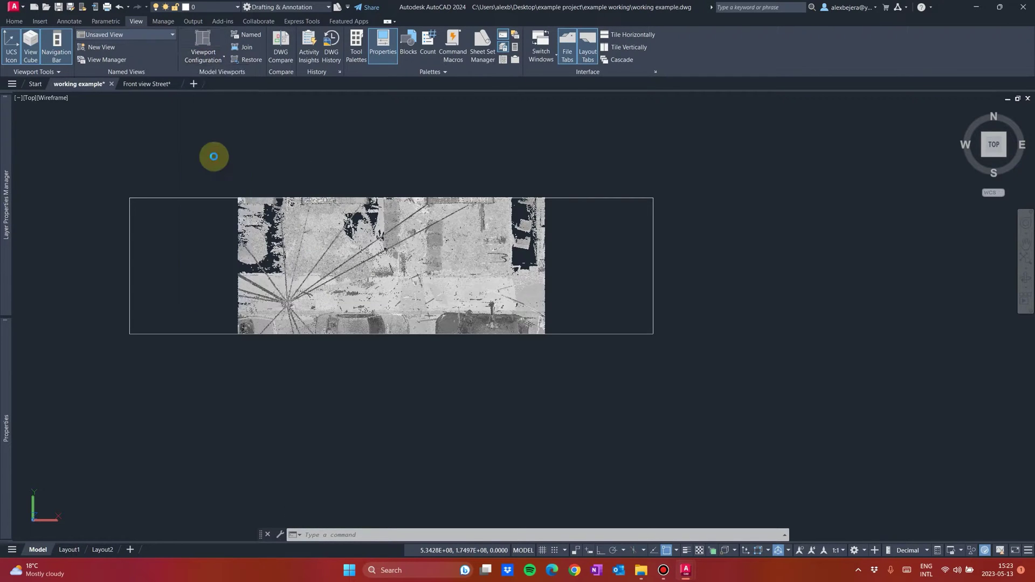
pyautogui.click(260, 324)
pyautogui.moveTo(243, 320); pyautogui.dragTo(306, 252, button='middle')
pyautogui.press('Escape')
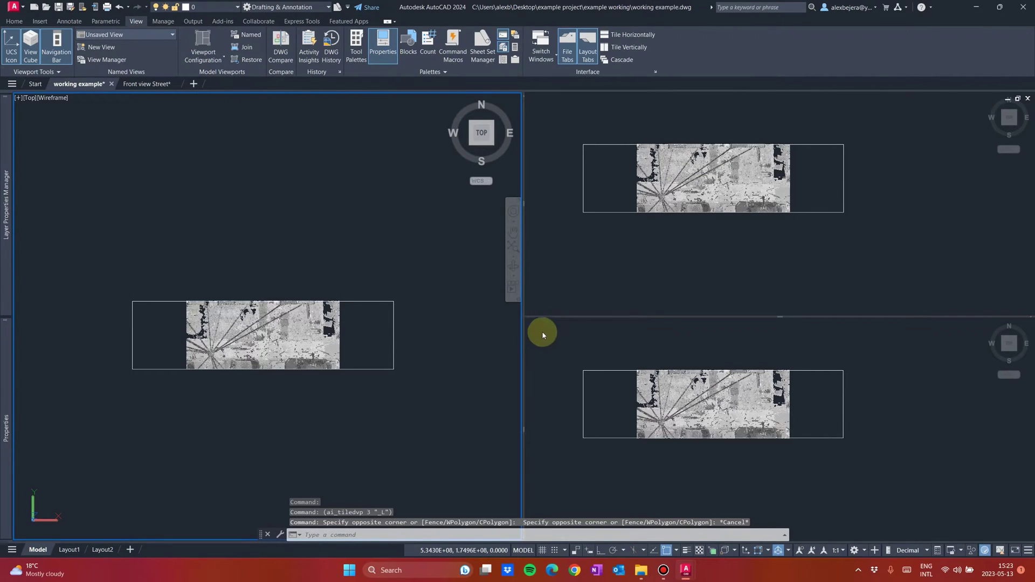
pyautogui.moveTo(525, 327); pyautogui.dragTo(621, 328)
pyautogui.click(394, 402)
pyautogui.press('Escape')
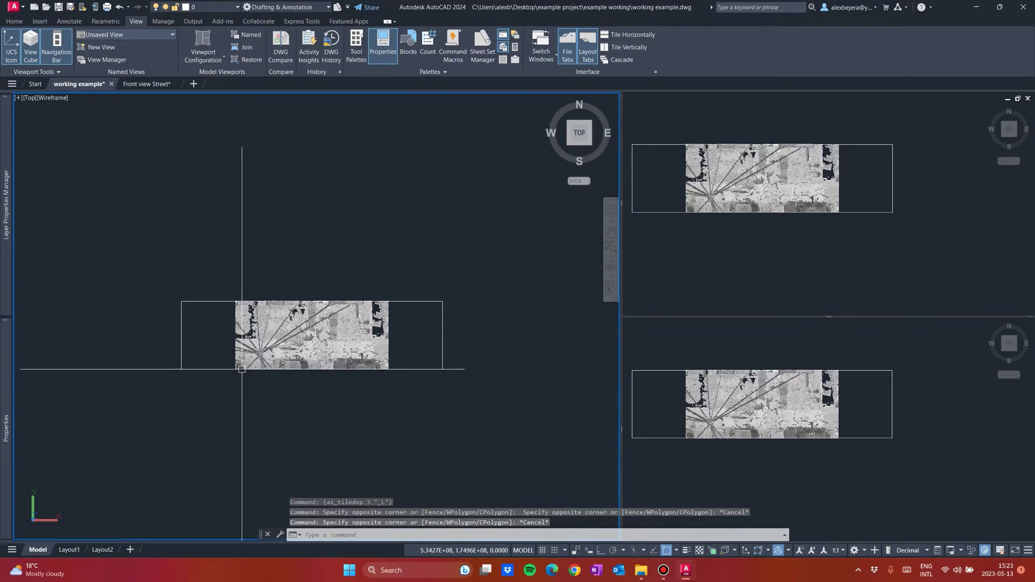
# Step: Set the full-height viewport to the Front view of the point cloud
pyautogui.scroll(2, 243, 366)
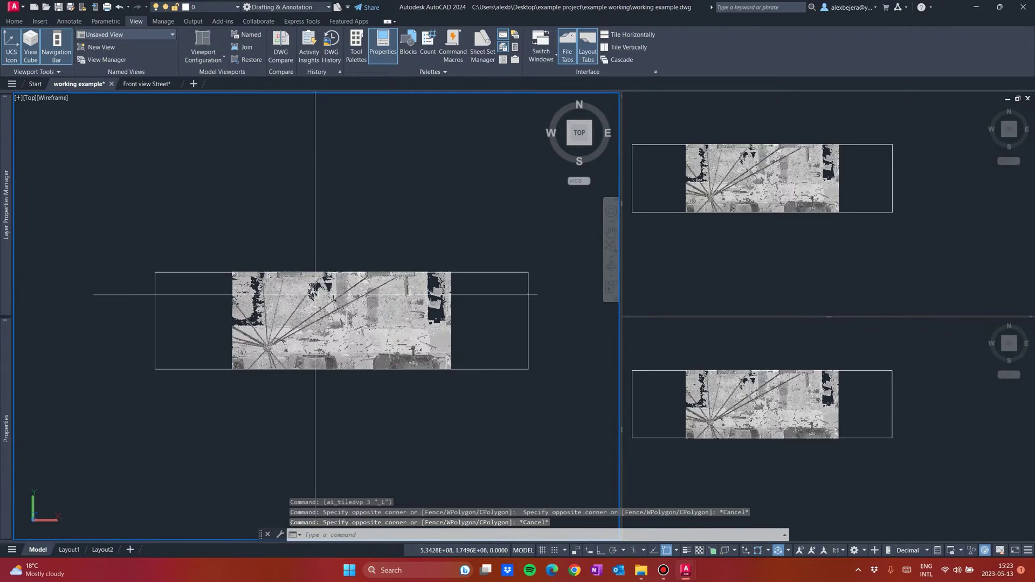
pyautogui.click(581, 153)
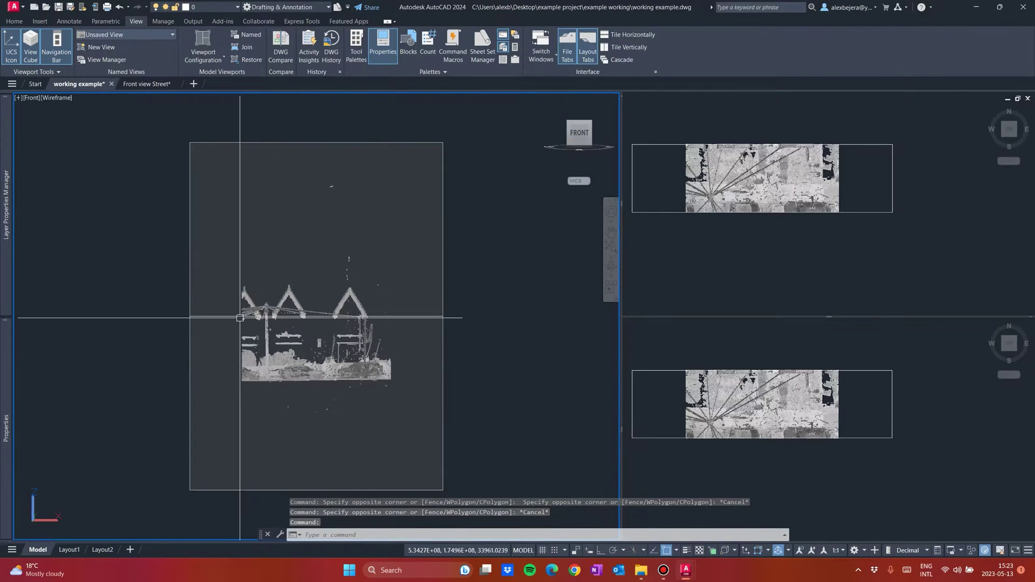
pyautogui.moveTo(258, 347); pyautogui.dragTo(272, 324, button='middle')
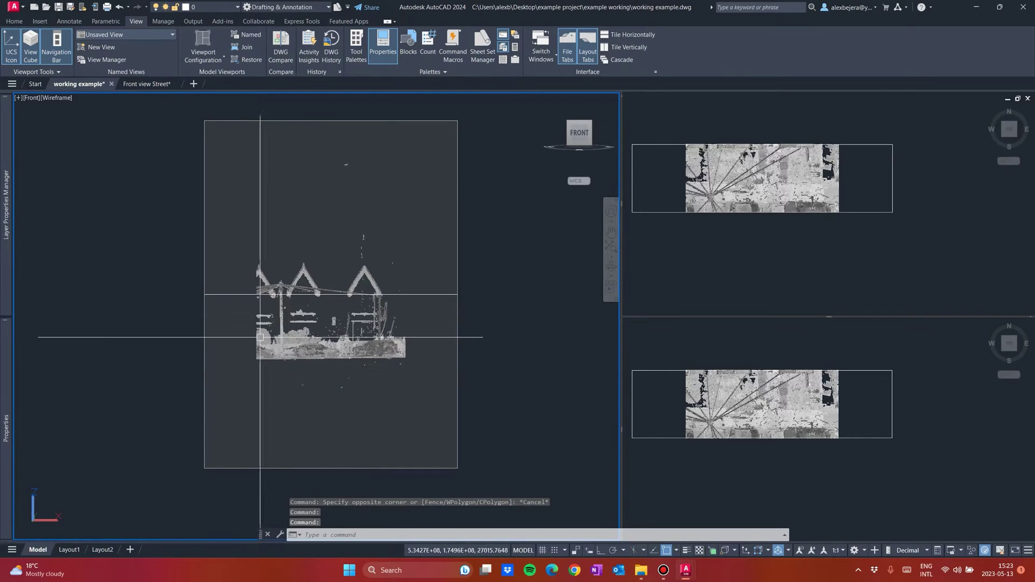
# Step: In the upper top-view viewport, extend the section slice's street side past the parked cars, to a thickness of about 8673
pyautogui.click(652, 248)
pyautogui.moveTo(801, 213); pyautogui.dragTo(856, 235, button='middle')
pyautogui.click(844, 236)
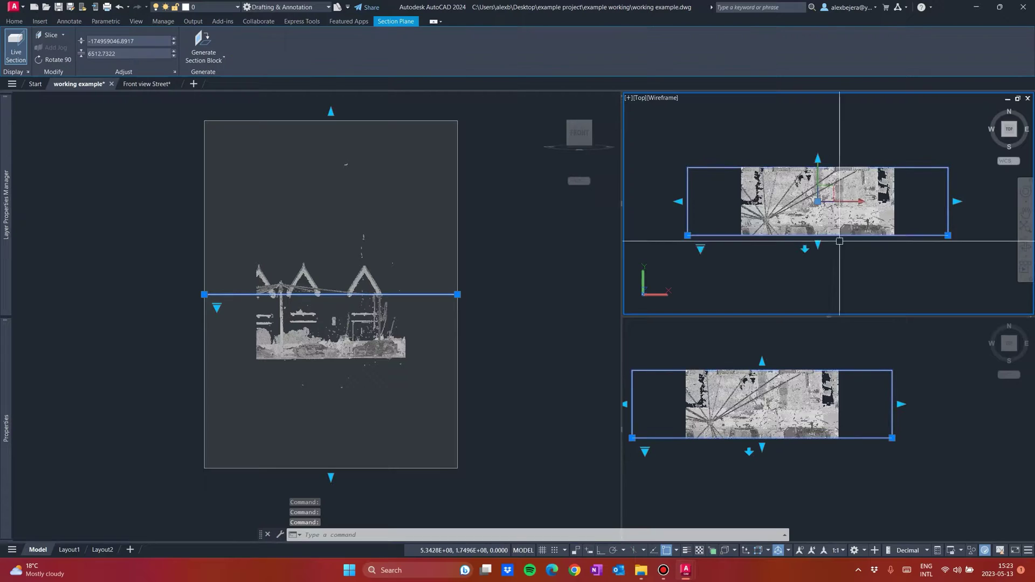
pyautogui.scroll(2, 820, 248)
pyautogui.click(817, 243)
pyautogui.click(817, 274)
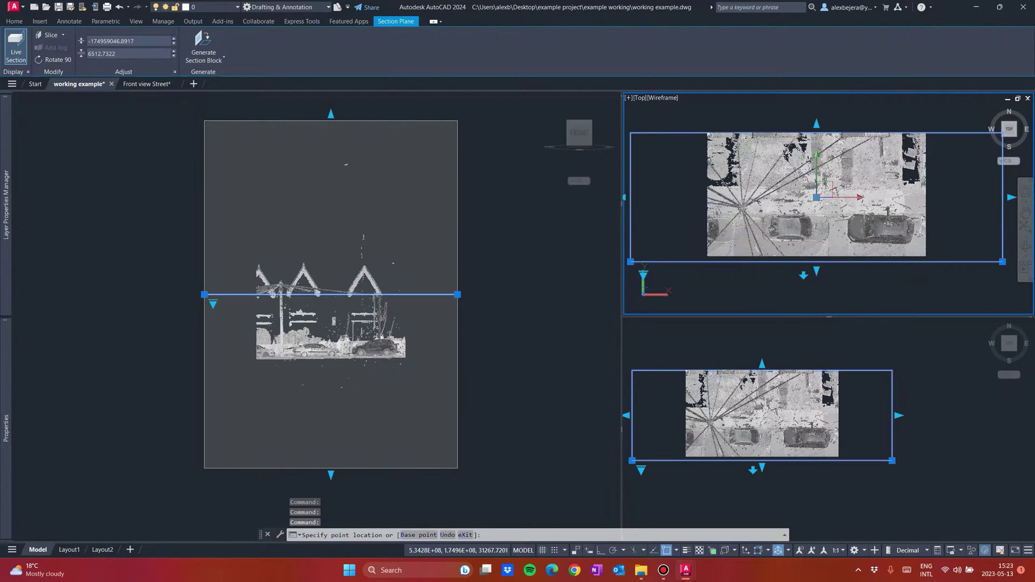
# Step: Extend the section slice's rear boundary behind the house fronts and into the roofs, to a total thickness of about 11057
pyautogui.scroll(2, 820, 159)
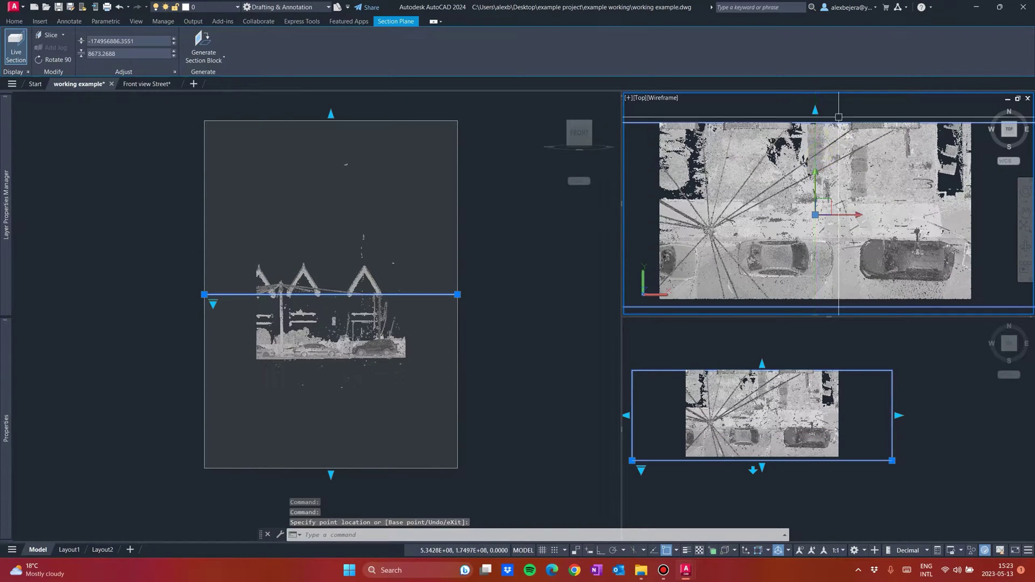
pyautogui.click(824, 191)
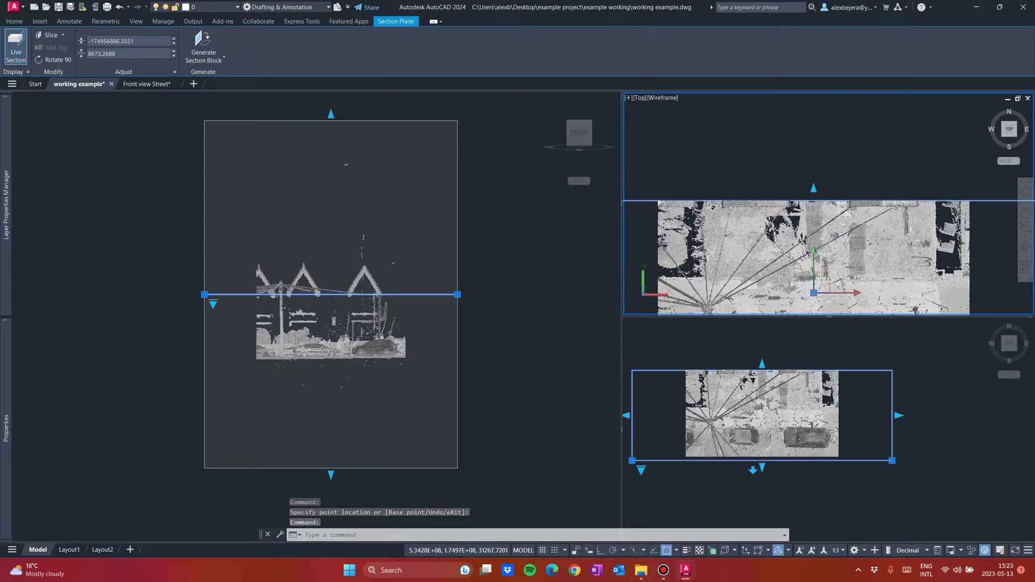
pyautogui.click(813, 189)
pyautogui.click(841, 168)
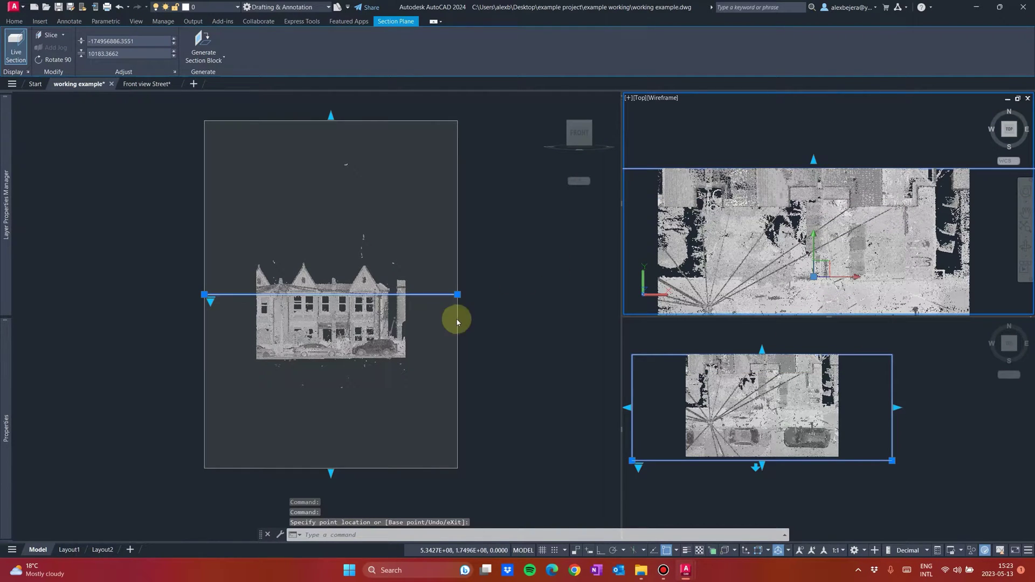
pyautogui.scroll(5, 364, 327)
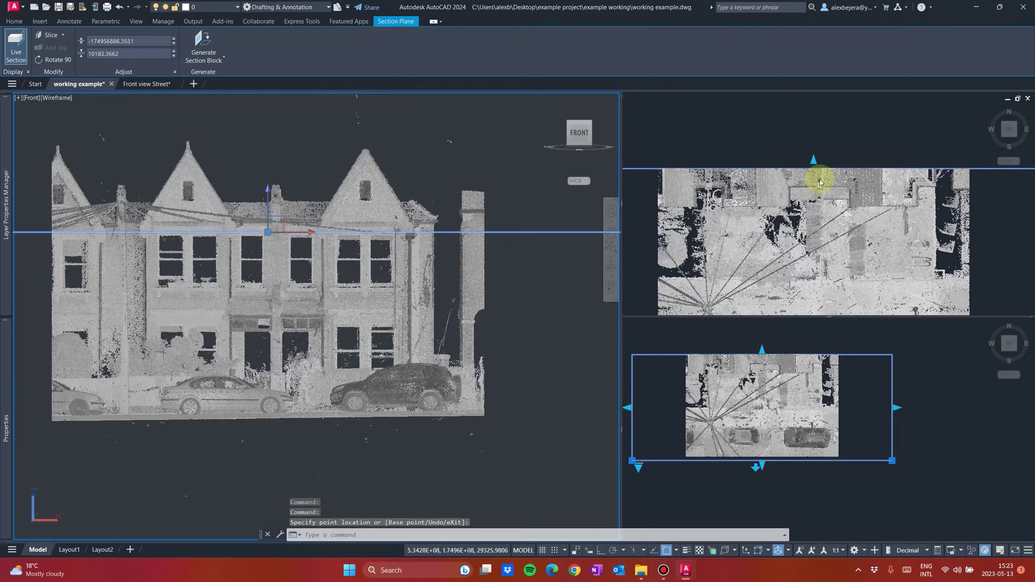
pyautogui.click(820, 182)
pyautogui.click(814, 161)
pyautogui.click(802, 150)
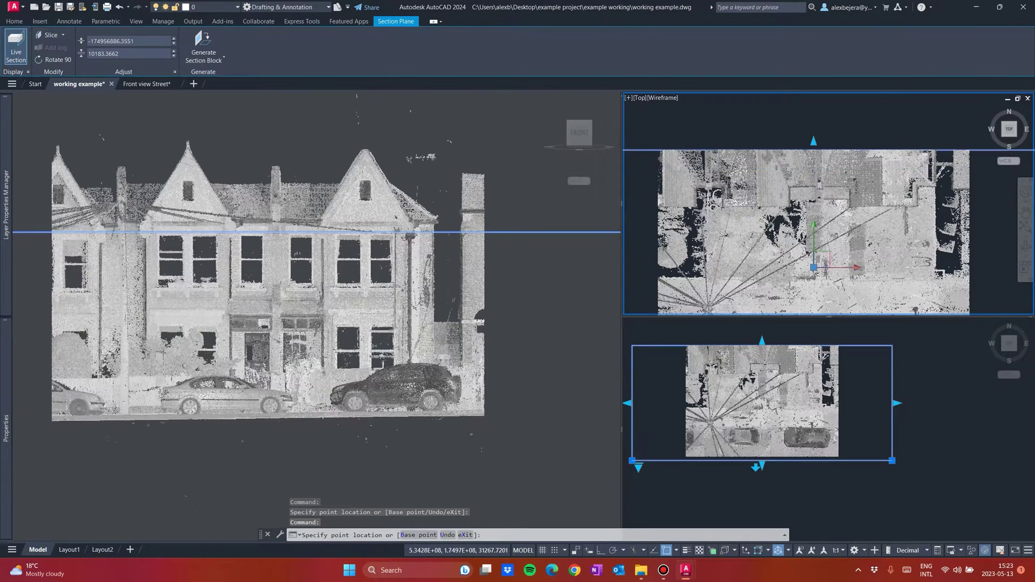
# Step: Pull the section slice's street-side boundary back to just before the house fronts, to a thickness of about 3358, and deselect the plane
pyautogui.scroll(-2, 803, 157)
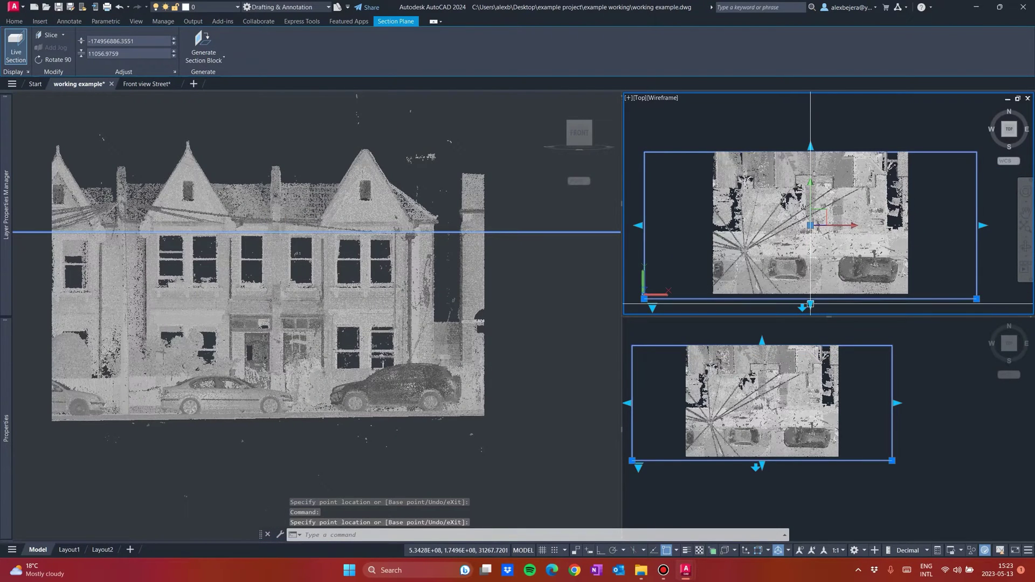
pyautogui.click(810, 304)
pyautogui.scroll(2, 811, 281)
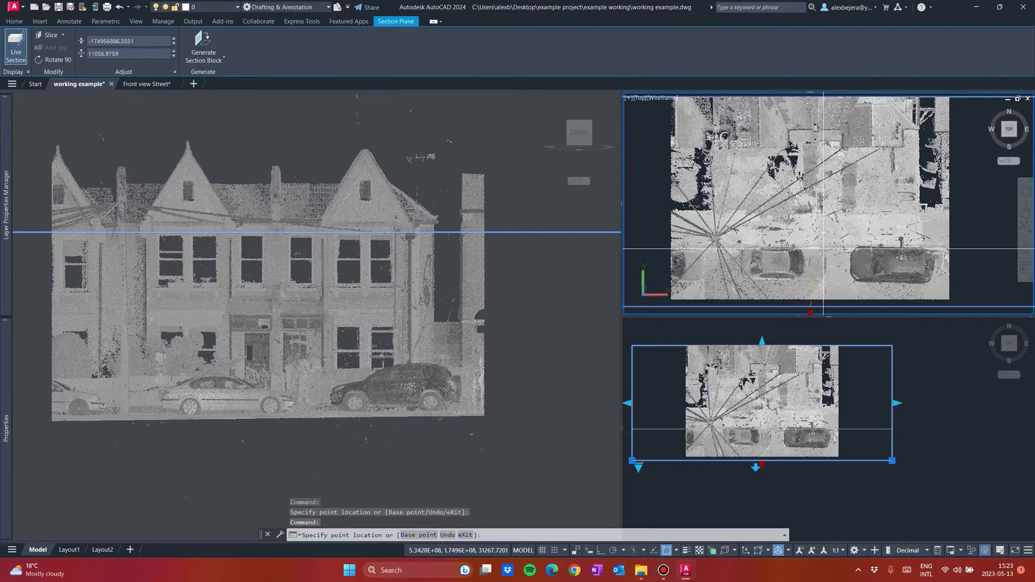
pyautogui.click(823, 161)
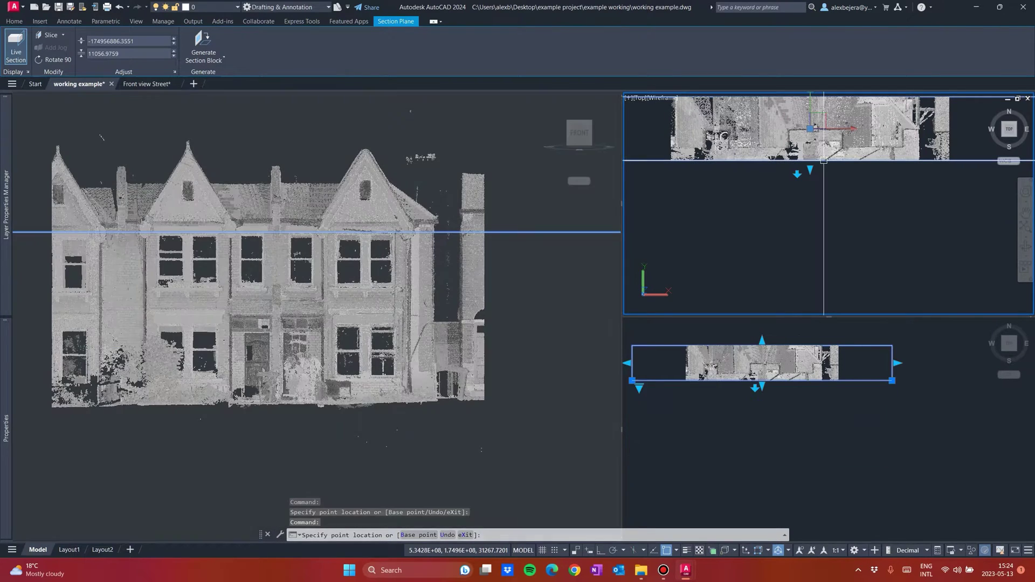
pyautogui.click(425, 368)
pyautogui.scroll(5, 302, 402)
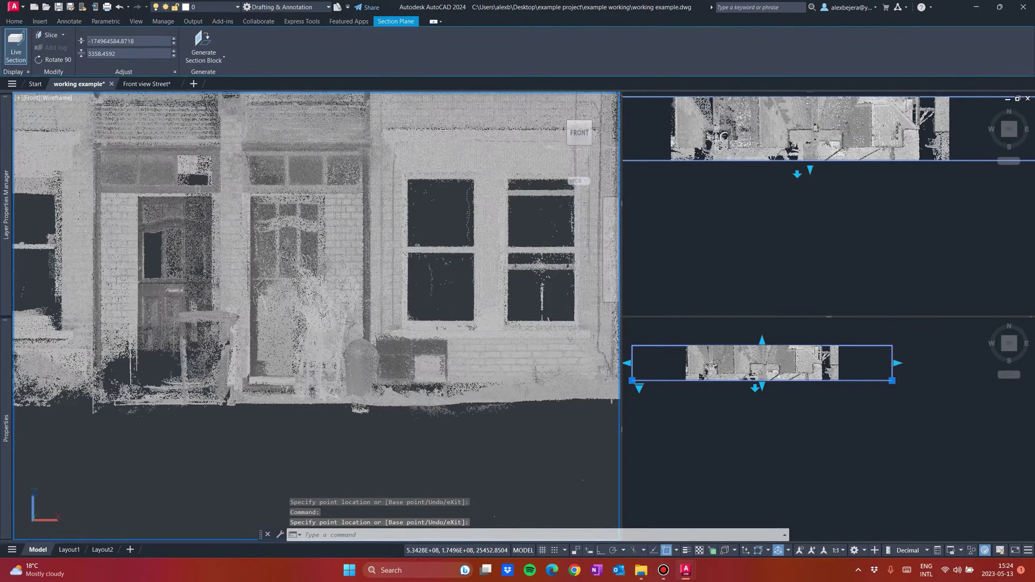
pyautogui.scroll(2, 382, 377)
pyautogui.scroll(-6, 379, 375)
pyautogui.scroll(-3, 425, 408)
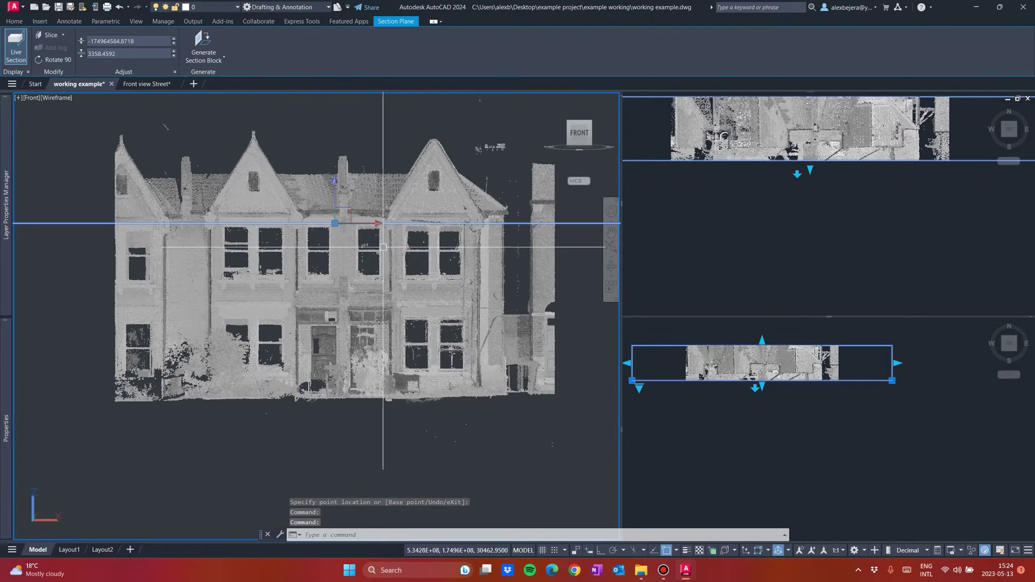
pyautogui.click(800, 240)
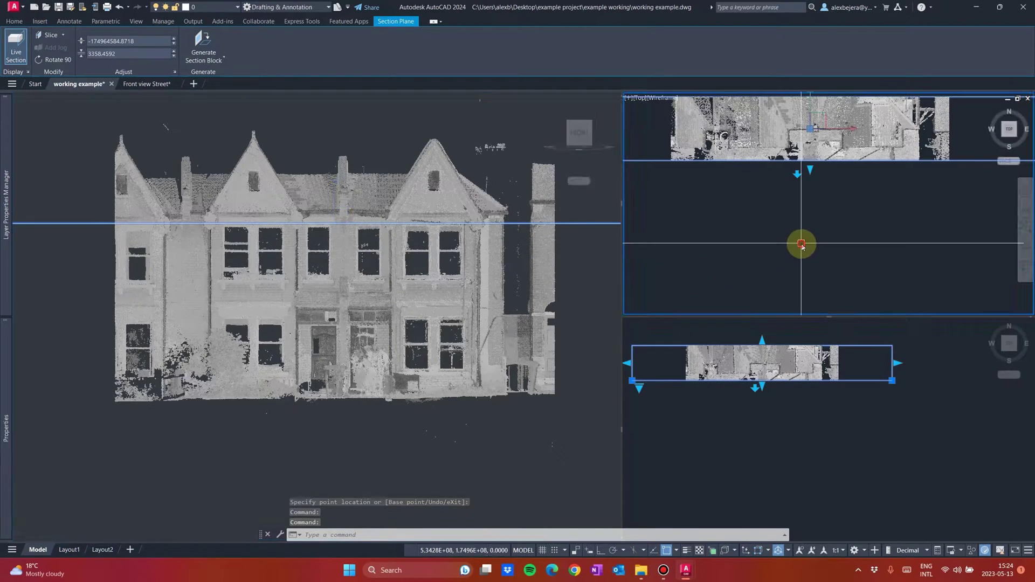
pyautogui.press('Escape')
# Step: Set the lower small viewport to the SE Isometric view and frame the sectioned houses in it
pyautogui.click(785, 436)
pyautogui.moveTo(757, 389); pyautogui.dragTo(824, 431, button='middle')
pyautogui.scroll(-2, 817, 428)
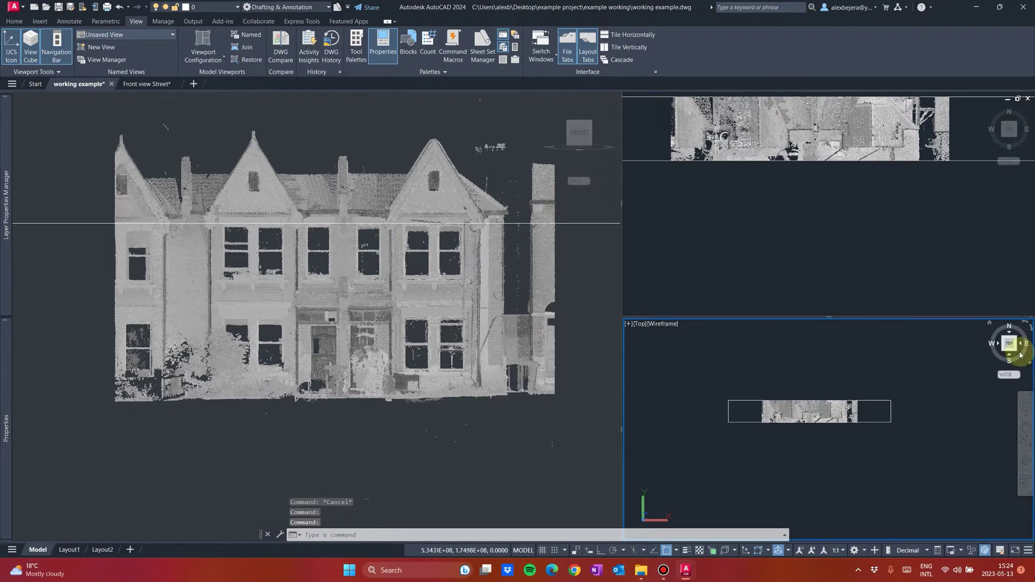
pyautogui.click(1016, 352)
pyautogui.scroll(7, 802, 474)
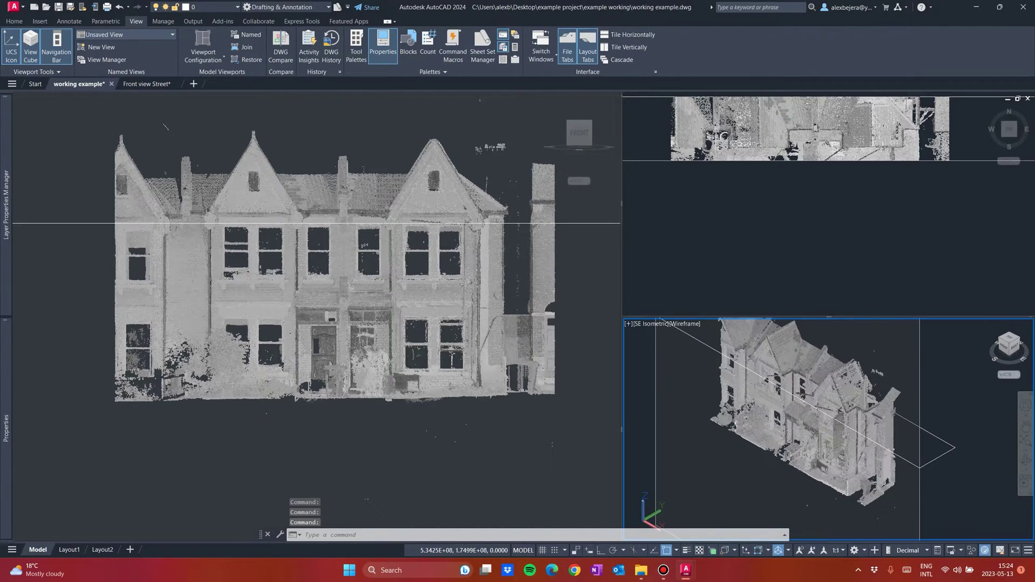
pyautogui.scroll(4, 802, 474)
pyautogui.scroll(-4, 812, 471)
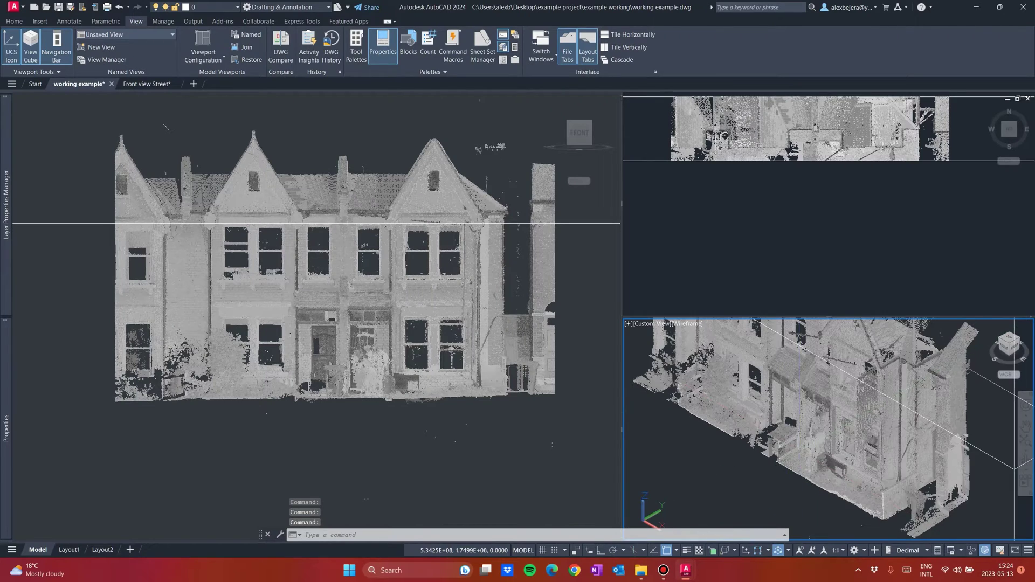
pyautogui.moveTo(809, 393); pyautogui.dragTo(806, 473, button='middle')
# Step: In the Front viewport, move the section plane vertically upward until it is clear of the houses, and deselect it
pyautogui.click(462, 416)
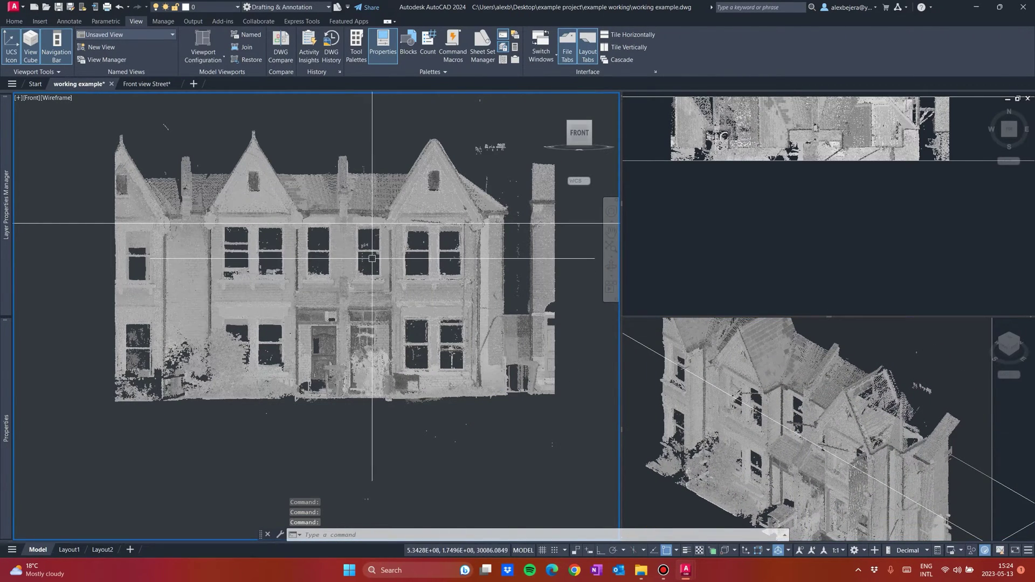
pyautogui.click(14, 24)
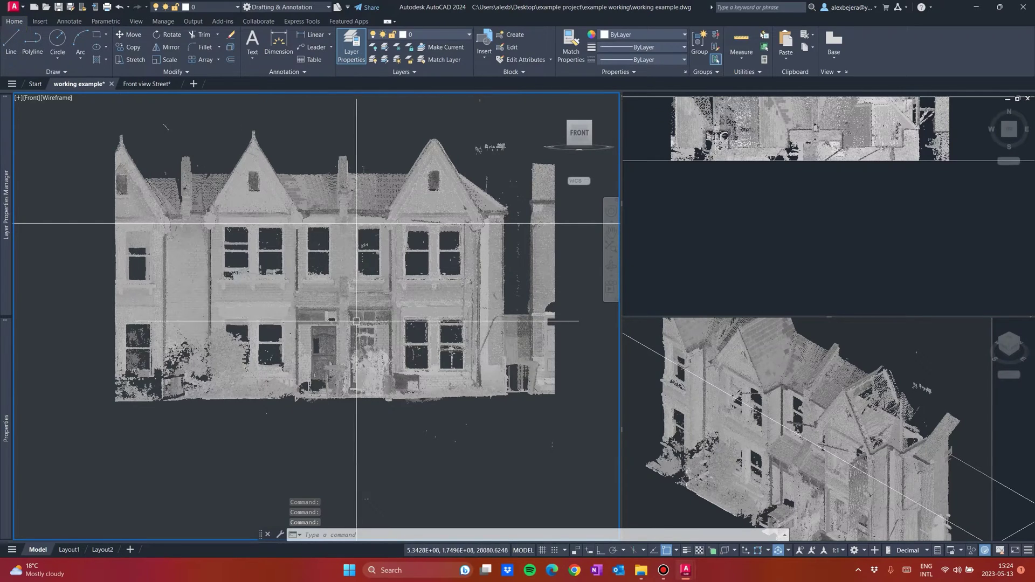
pyautogui.scroll(-3, 360, 328)
pyautogui.moveTo(402, 264); pyautogui.dragTo(379, 311, button='middle')
pyautogui.scroll(-4, 379, 310)
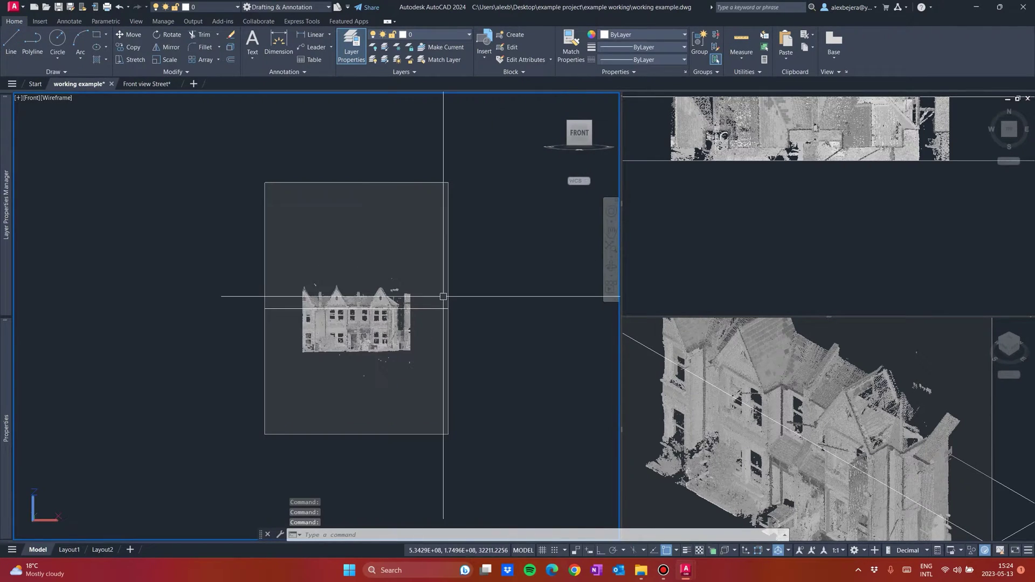
pyautogui.click(448, 275)
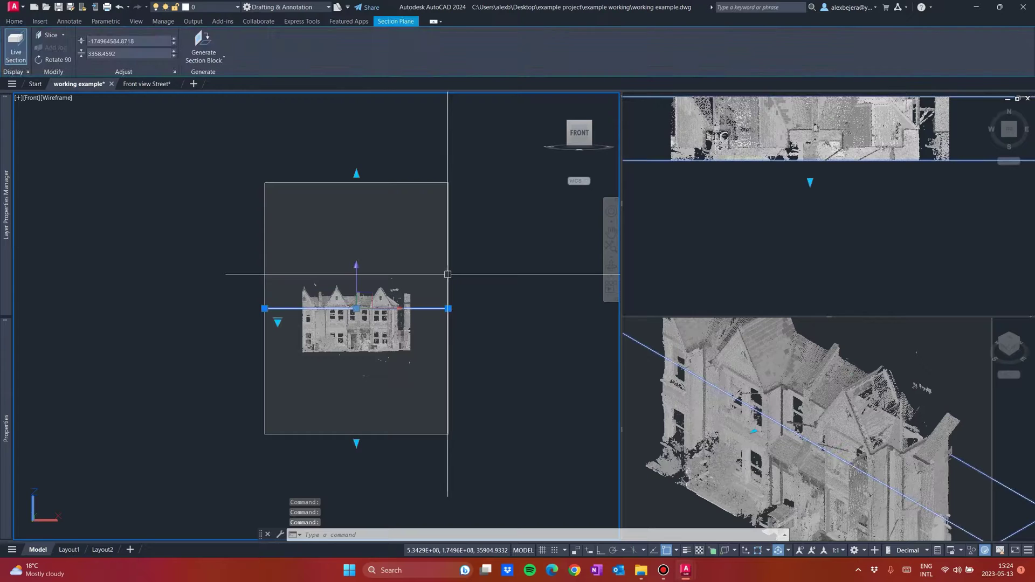
pyautogui.press('Escape')
pyautogui.press('Escape')
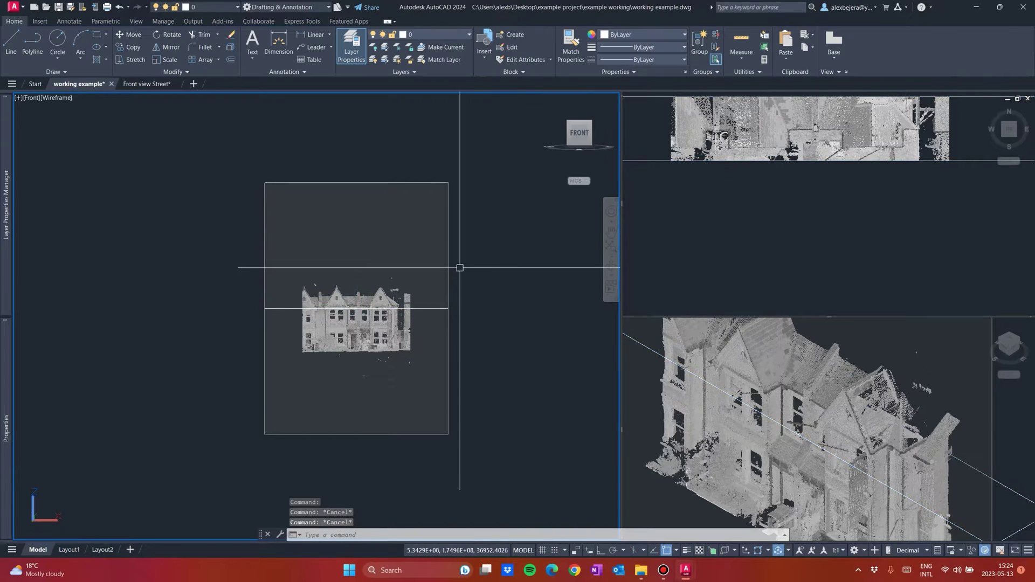
pyautogui.click(448, 268)
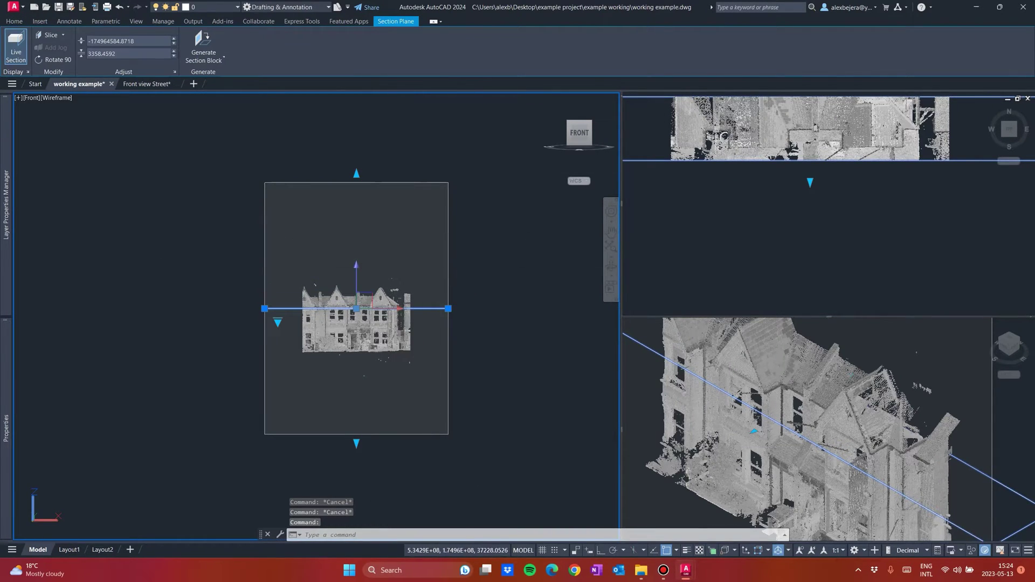
pyautogui.moveTo(471, 264); pyautogui.dragTo(462, 342, button='middle')
pyautogui.click(348, 346)
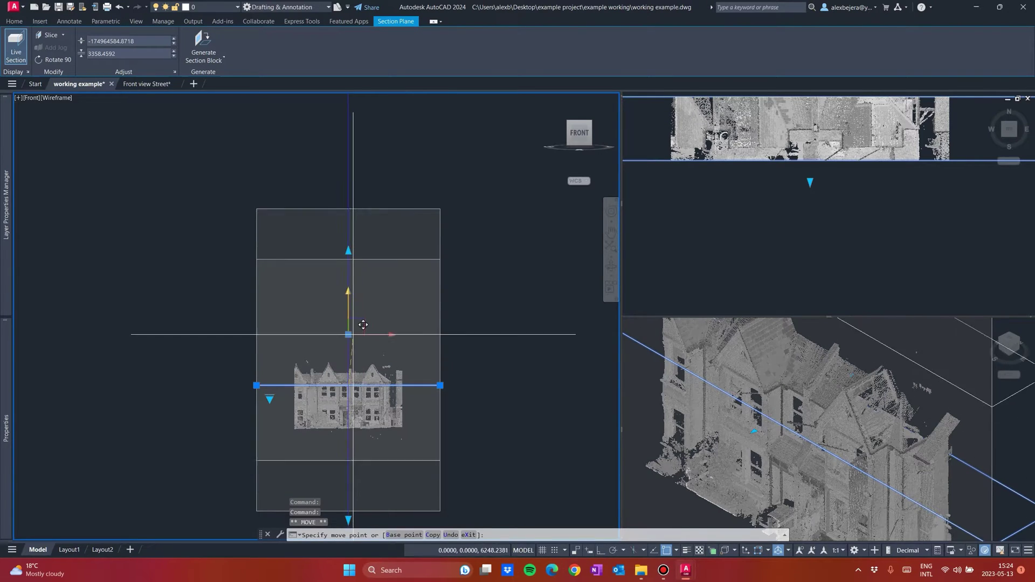
pyautogui.click(364, 183)
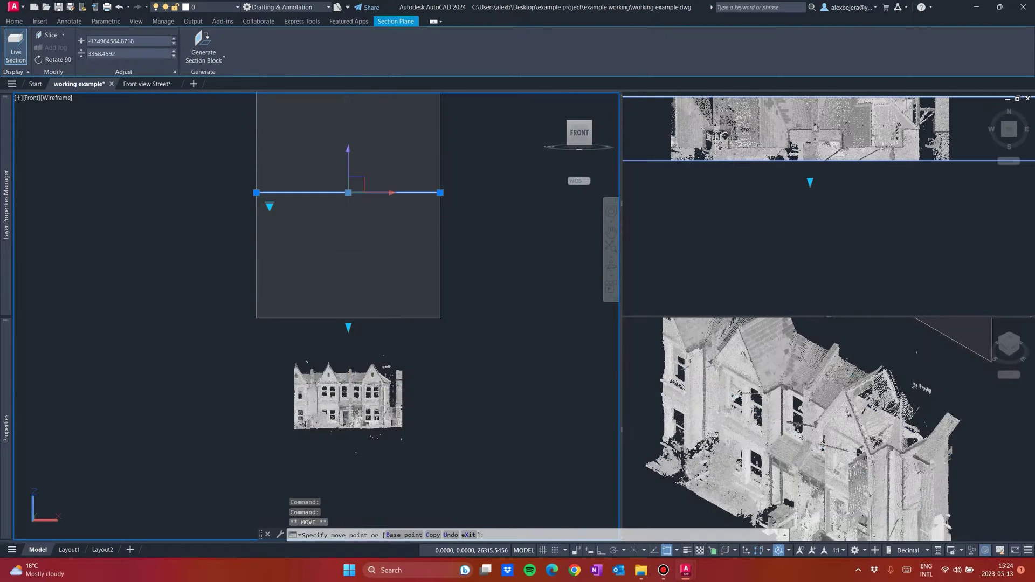
pyautogui.click(365, 193)
pyautogui.scroll(6, 337, 425)
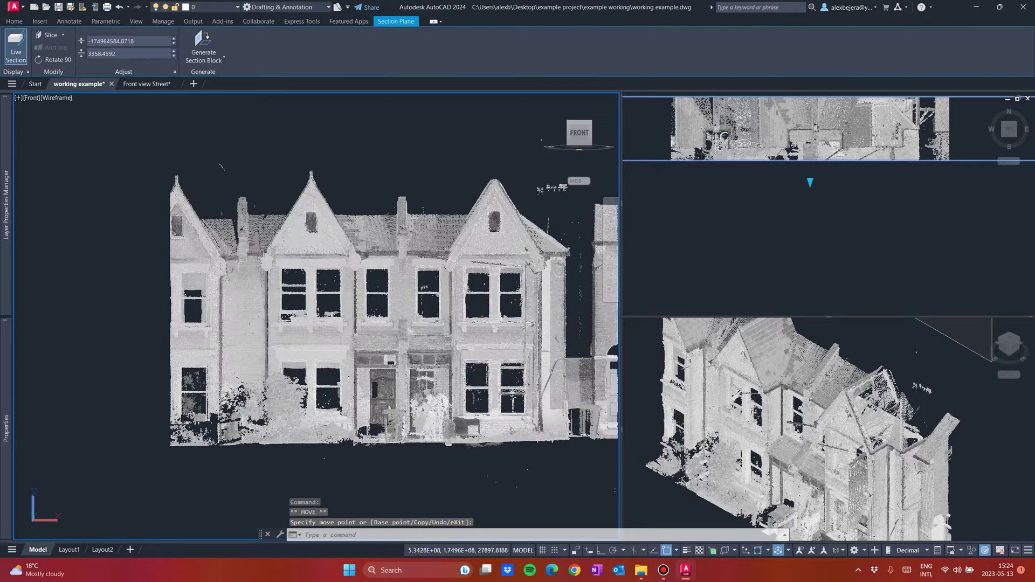
pyautogui.scroll(2, 377, 363)
pyautogui.press('Escape')
pyautogui.moveTo(400, 369); pyautogui.dragTo(364, 378, button='middle')
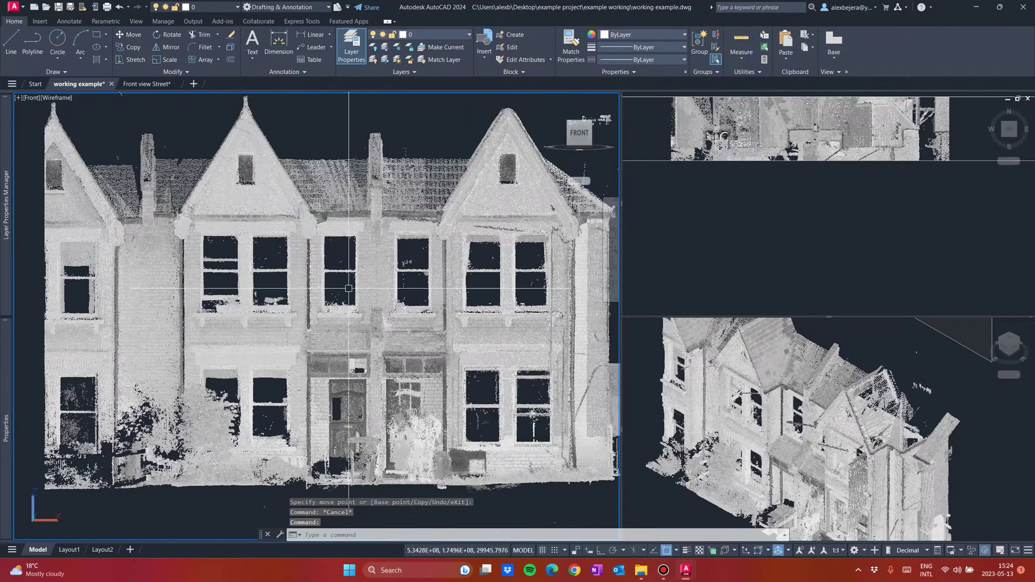
pyautogui.click(32, 43)
pyautogui.scroll(3, 463, 310)
pyautogui.scroll(2, 463, 311)
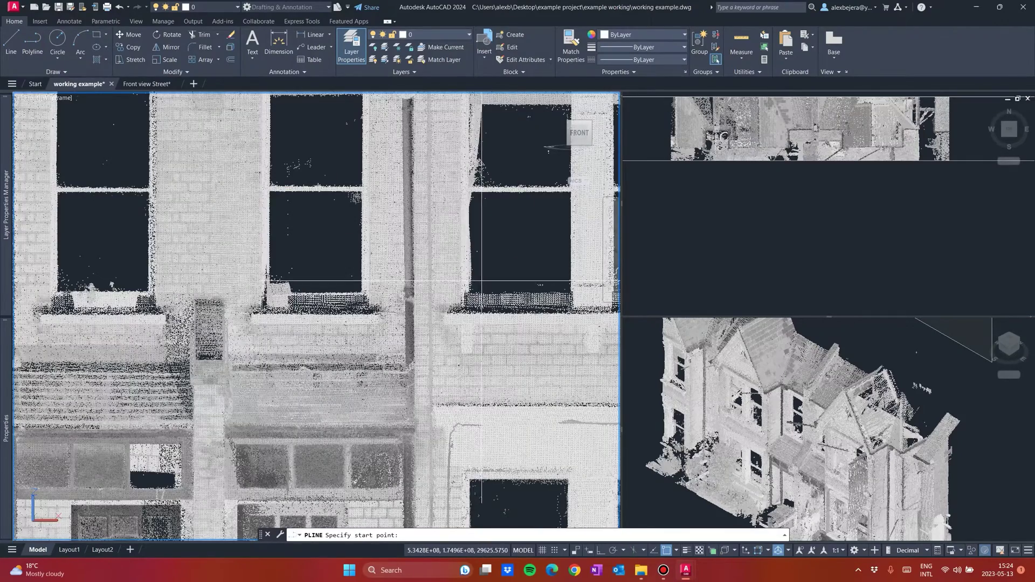
pyautogui.click(465, 292)
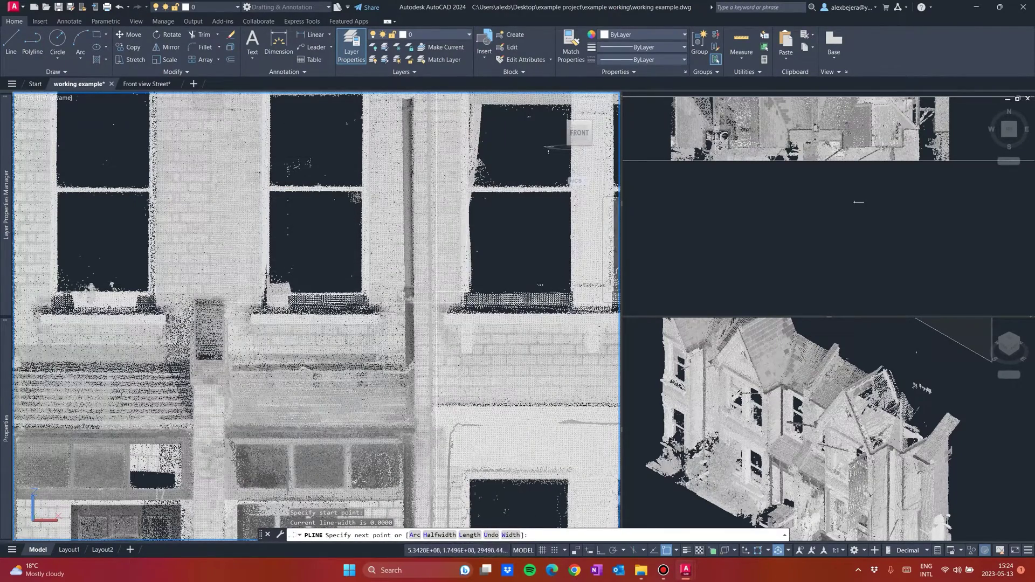
pyautogui.press('Escape')
pyautogui.scroll(-5, 432, 326)
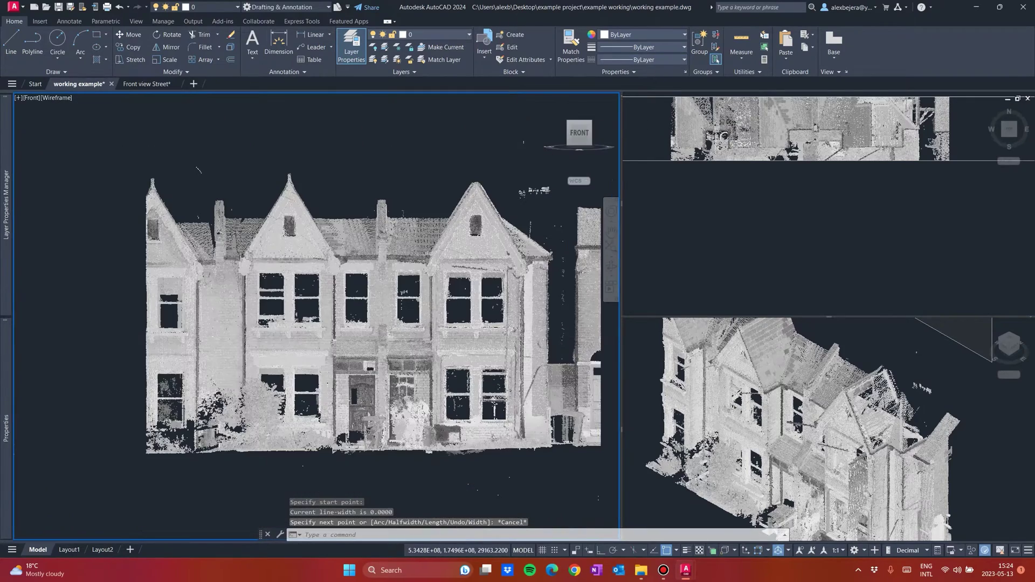
# Step: Align the Front viewport's UCS with its current view so the drawing plane lies parallel to the house fronts
pyautogui.moveTo(461, 325); pyautogui.dragTo(413, 332, button='middle')
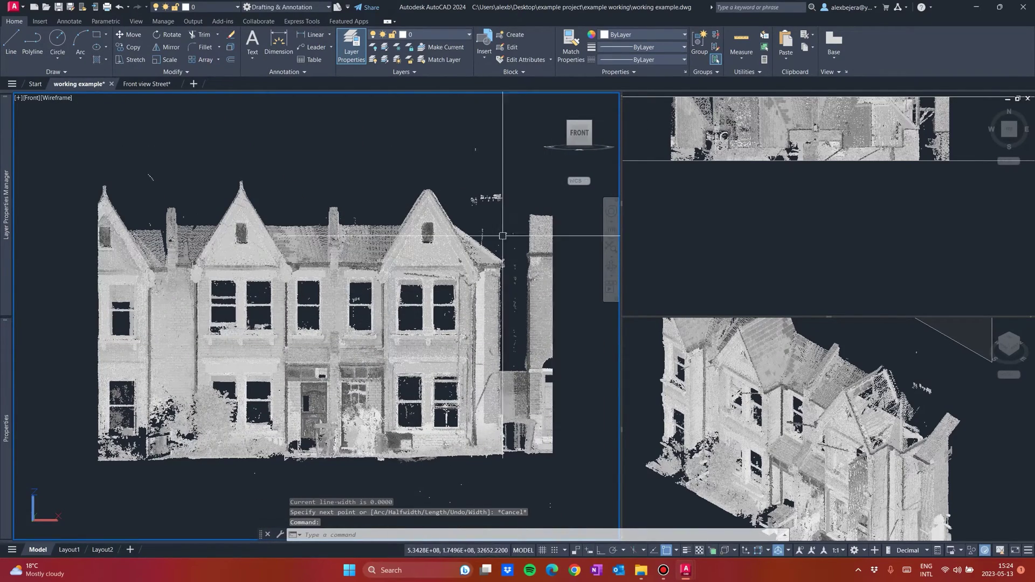
pyautogui.rightClick(49, 519)
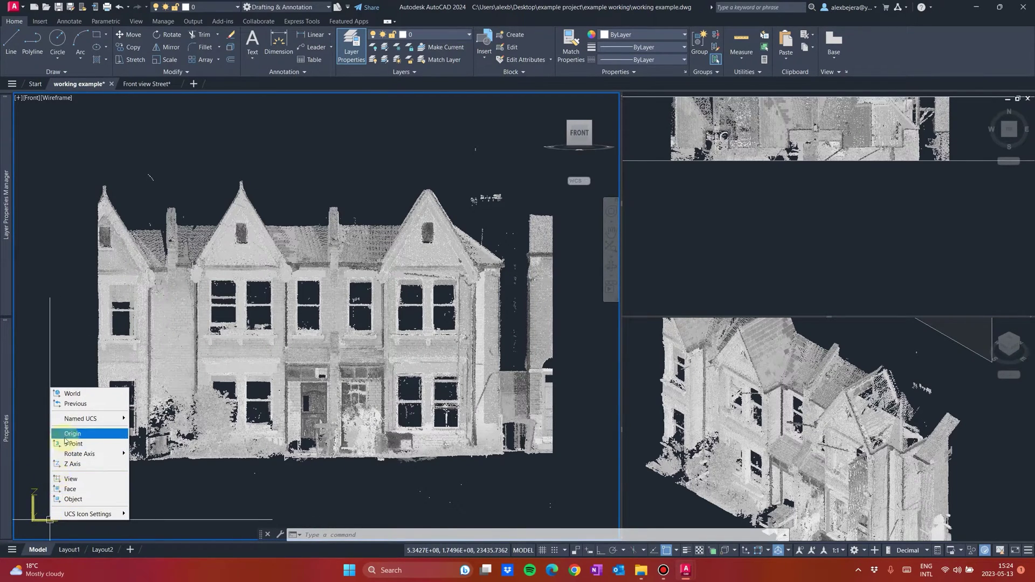
pyautogui.click(71, 479)
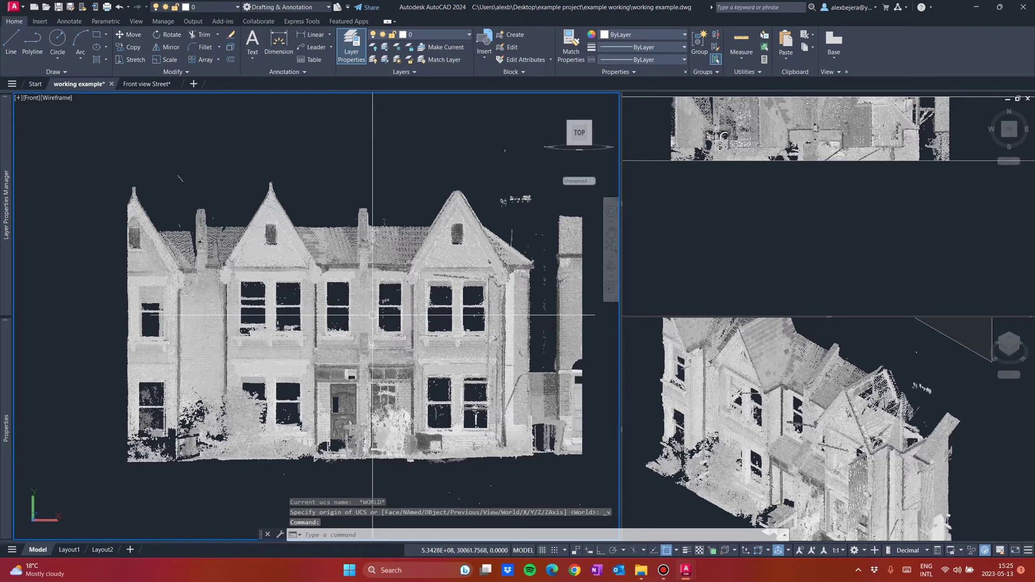
# Step: Review the sectioned house fronts in the Front viewport and recentre the section slice in the plan viewport
pyautogui.moveTo(376, 336); pyautogui.dragTo(344, 334, button='middle')
pyautogui.press('Escape')
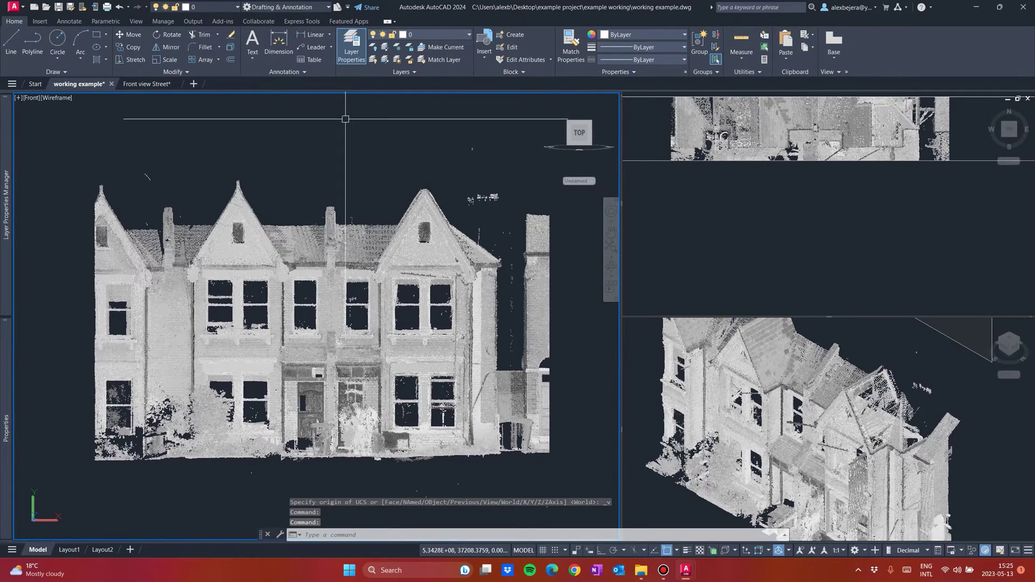
pyautogui.moveTo(443, 296); pyautogui.dragTo(430, 302, button='middle')
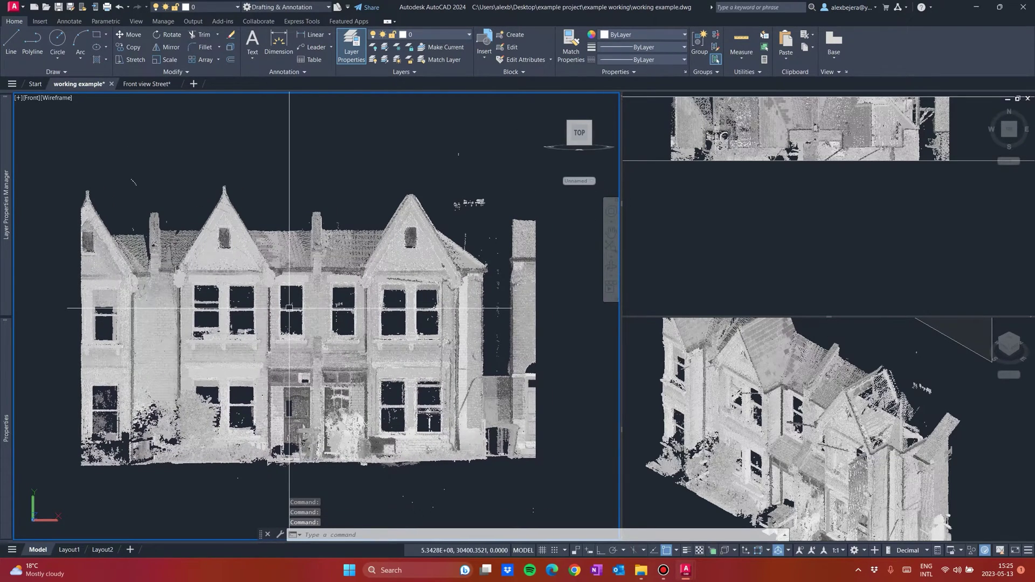
pyautogui.click(741, 225)
pyautogui.moveTo(785, 155); pyautogui.dragTo(796, 207, button='middle')
pyautogui.click(396, 362)
pyautogui.click(396, 364)
pyautogui.scroll(3, 278, 317)
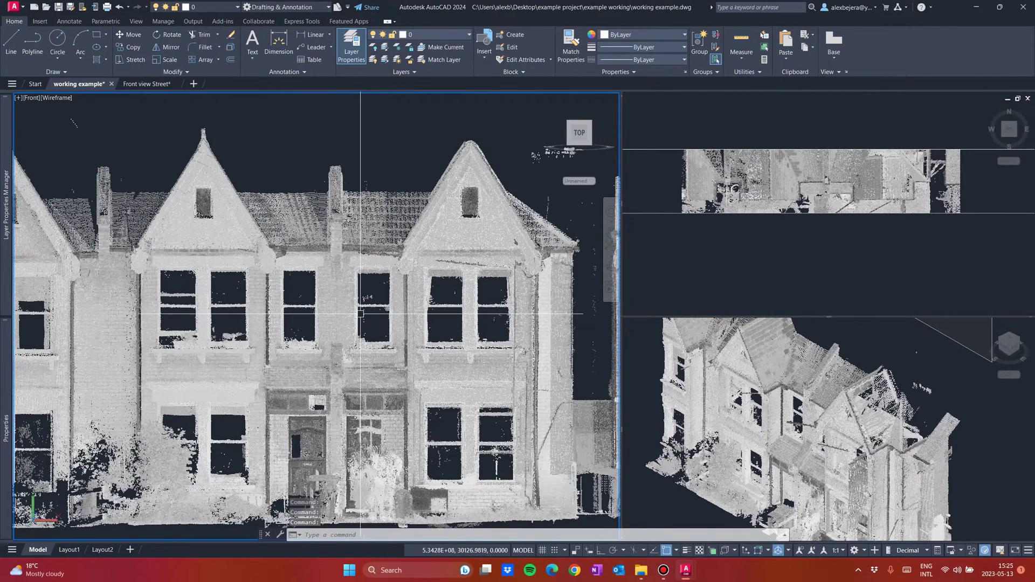
pyautogui.scroll(-4, 350, 314)
pyautogui.moveTo(353, 313); pyautogui.dragTo(327, 315, button='middle')
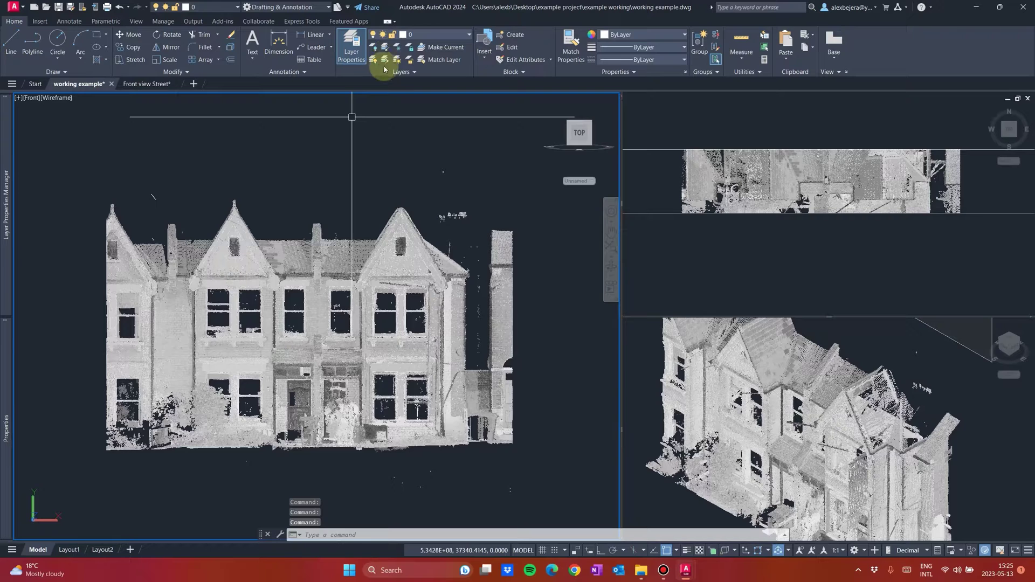
pyautogui.scroll(2, 325, 324)
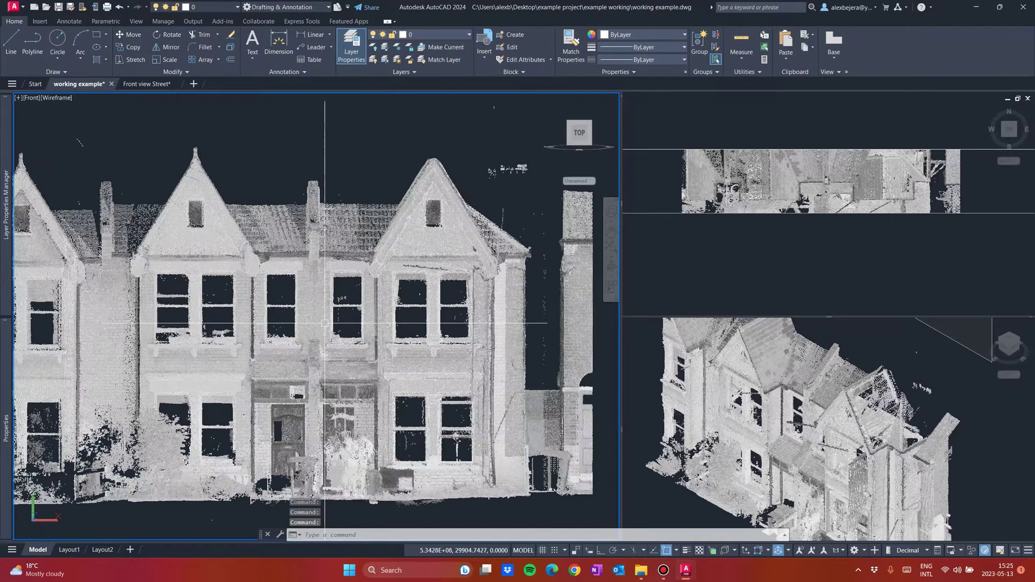
pyautogui.moveTo(319, 132); pyautogui.dragTo(341, 132, button='middle')
# Step: Lock the _pointcloud layer and try to move the point cloud vertically to test the lock
pyautogui.click(434, 39)
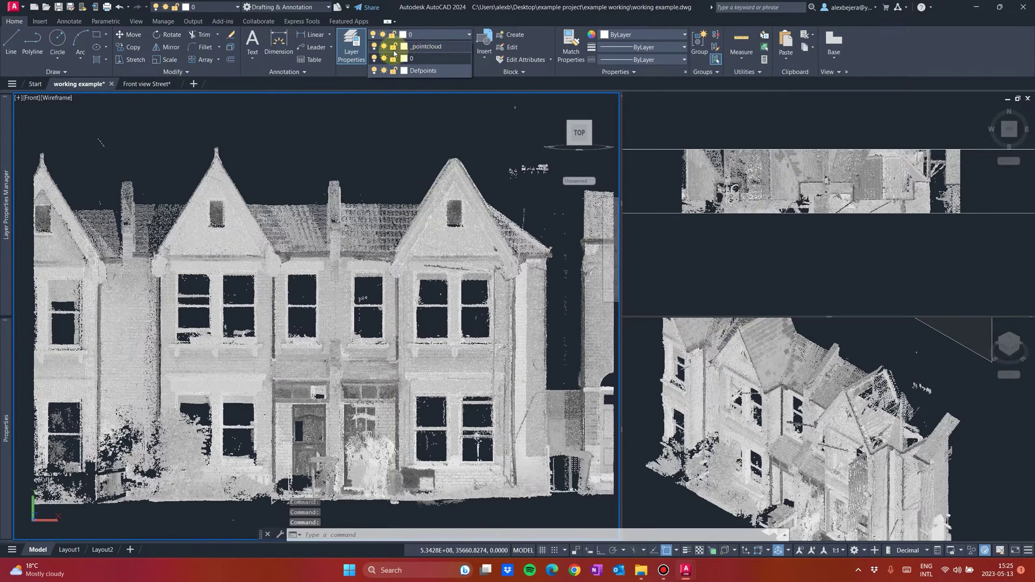
pyautogui.click(394, 48)
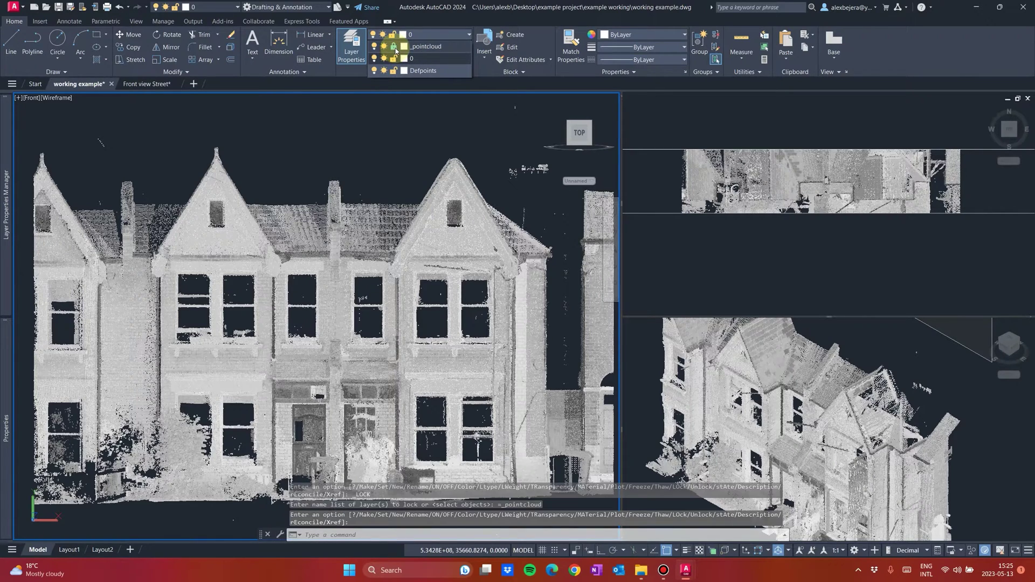
pyautogui.click(423, 263)
pyautogui.click(369, 257)
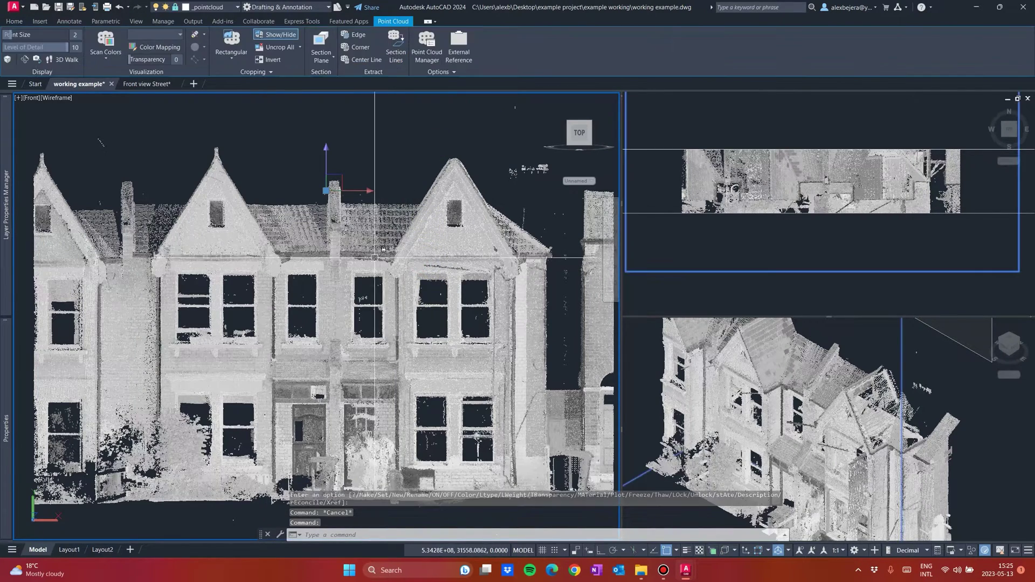
pyautogui.click(326, 157)
pyautogui.press('Escape')
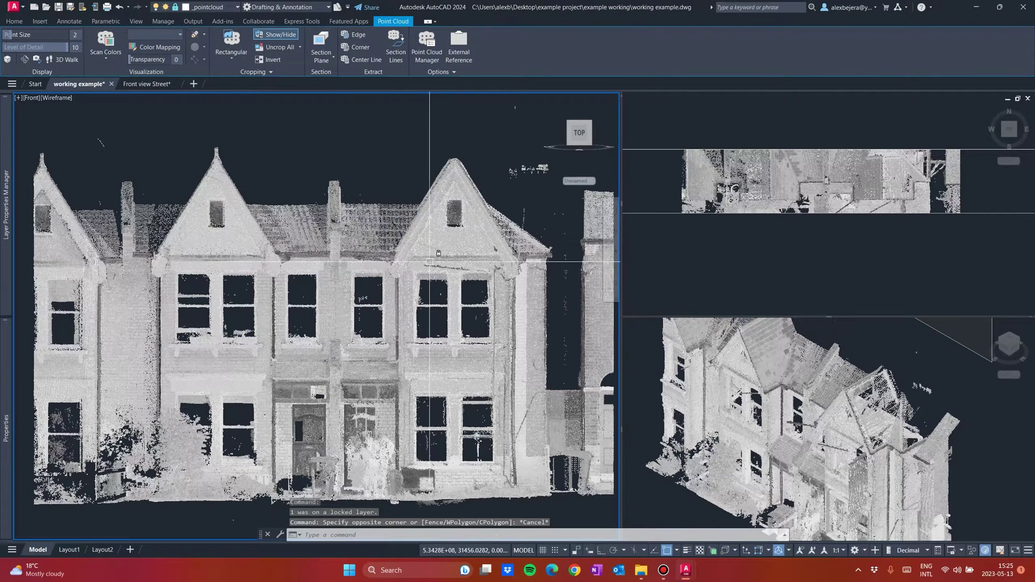
pyautogui.moveTo(430, 262); pyautogui.dragTo(397, 251, button='middle')
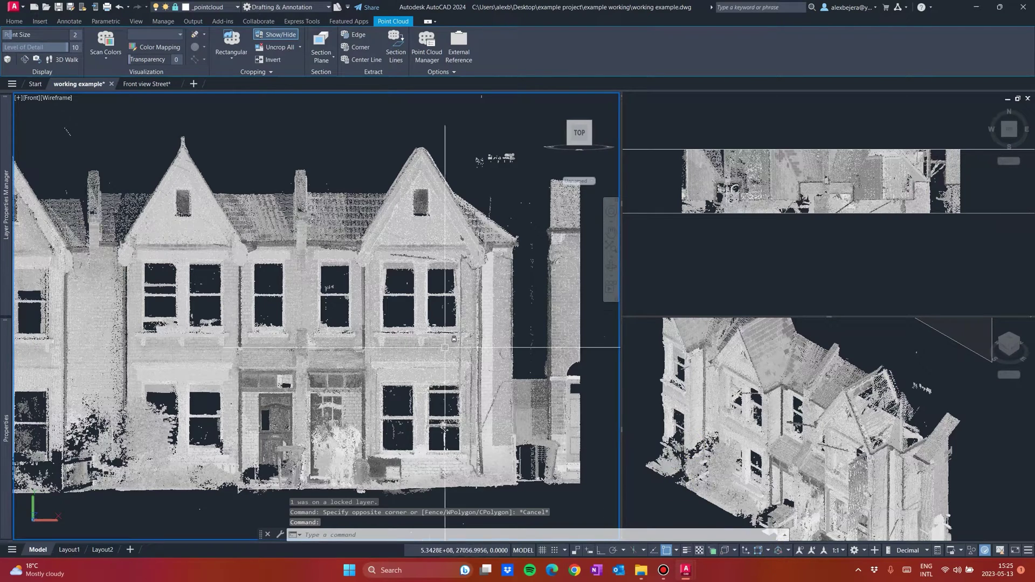
# Step: Create a new green layer named windows and make it the current layer
pyautogui.moveTo(2, 210)
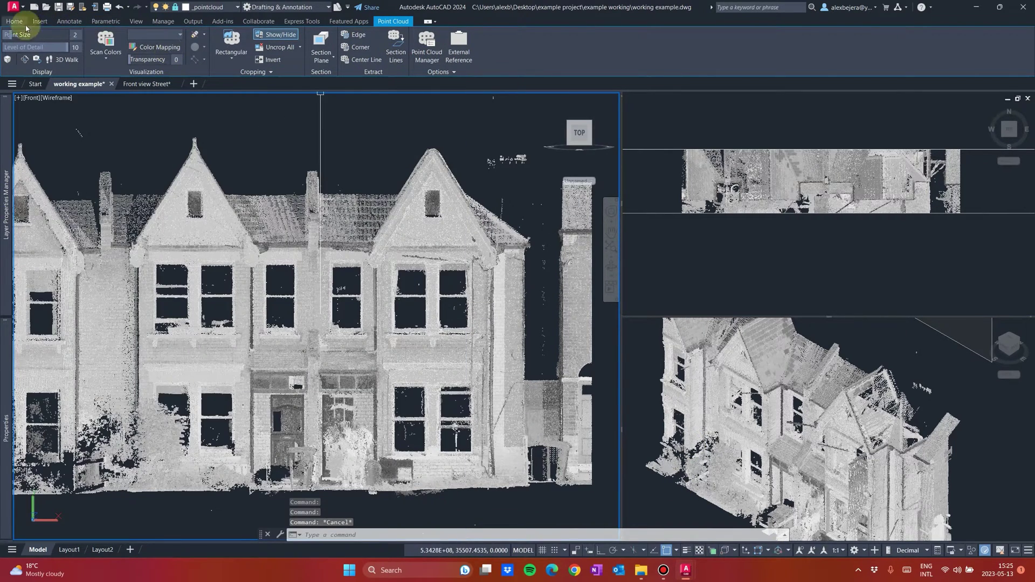
pyautogui.click(17, 21)
pyautogui.click(426, 35)
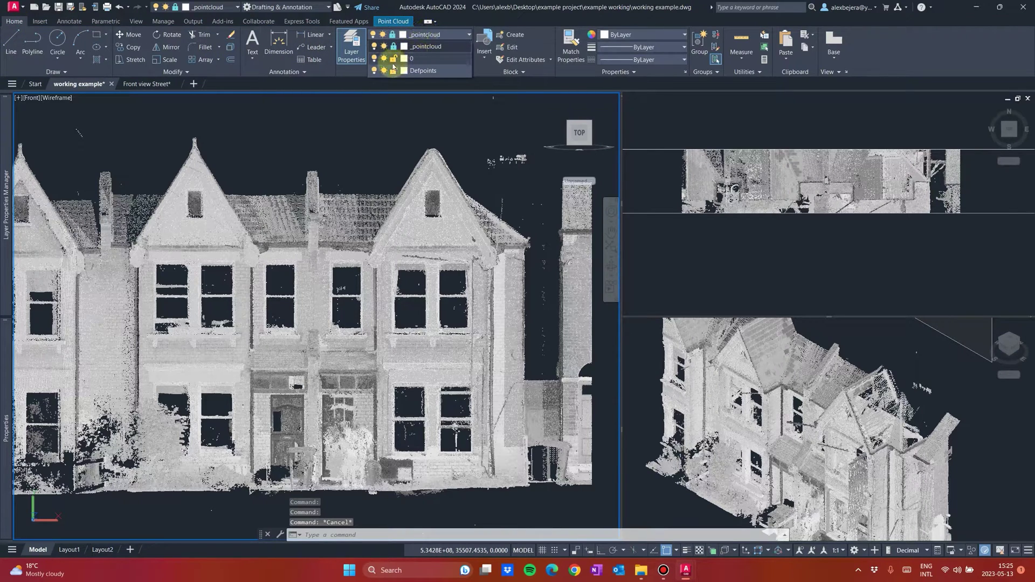
pyautogui.click(352, 44)
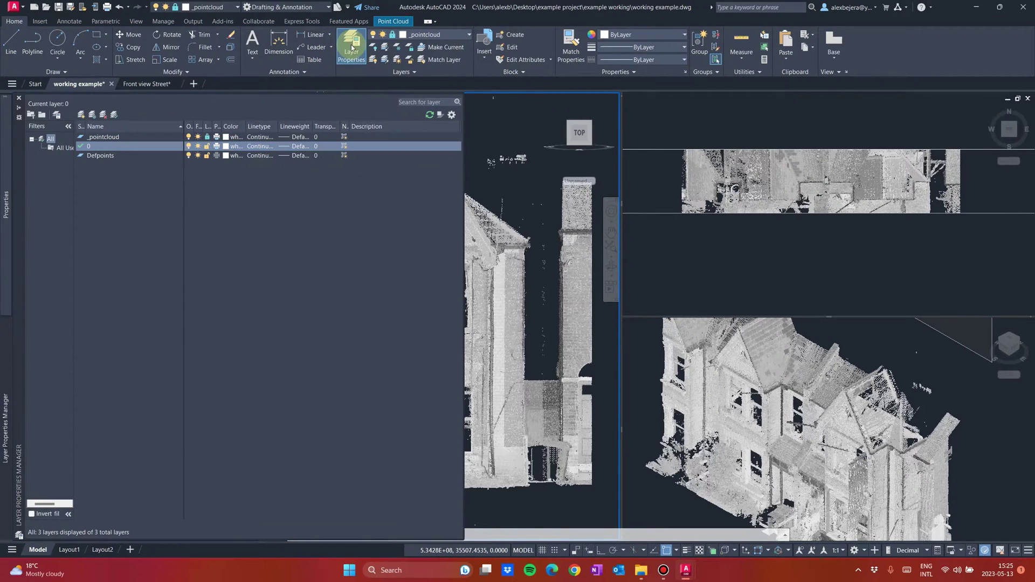
pyautogui.click(82, 115)
pyautogui.write('w')
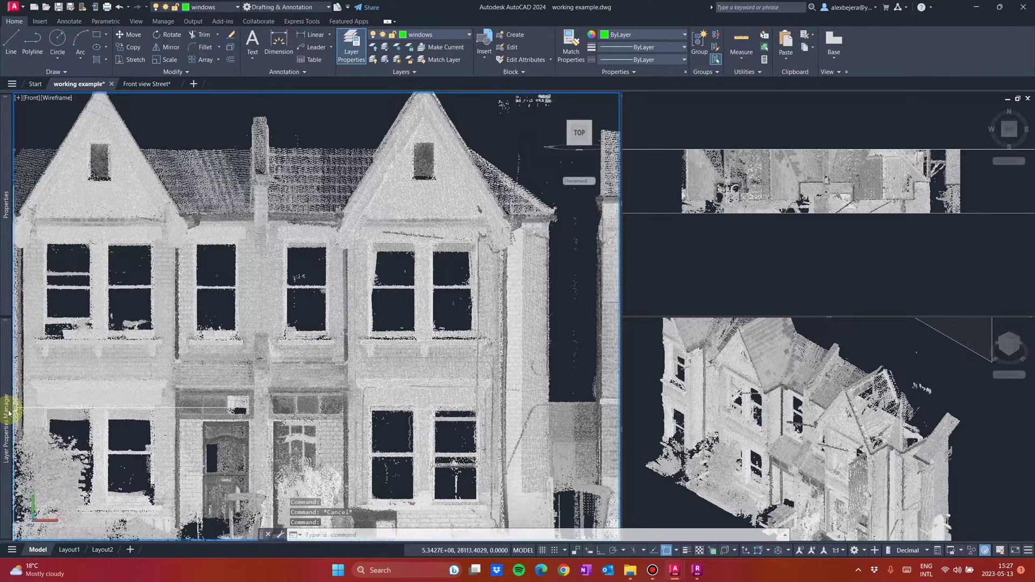
# Step: Create a new layer named Doors and set its colour to yellow
pyautogui.moveTo(8, 413)
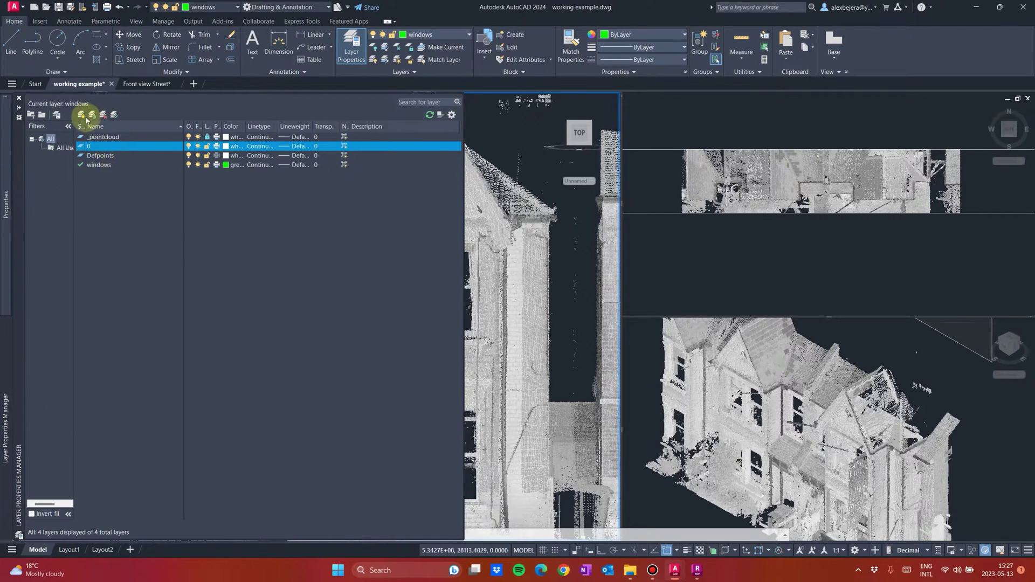
pyautogui.hotkey('alt', 'n')
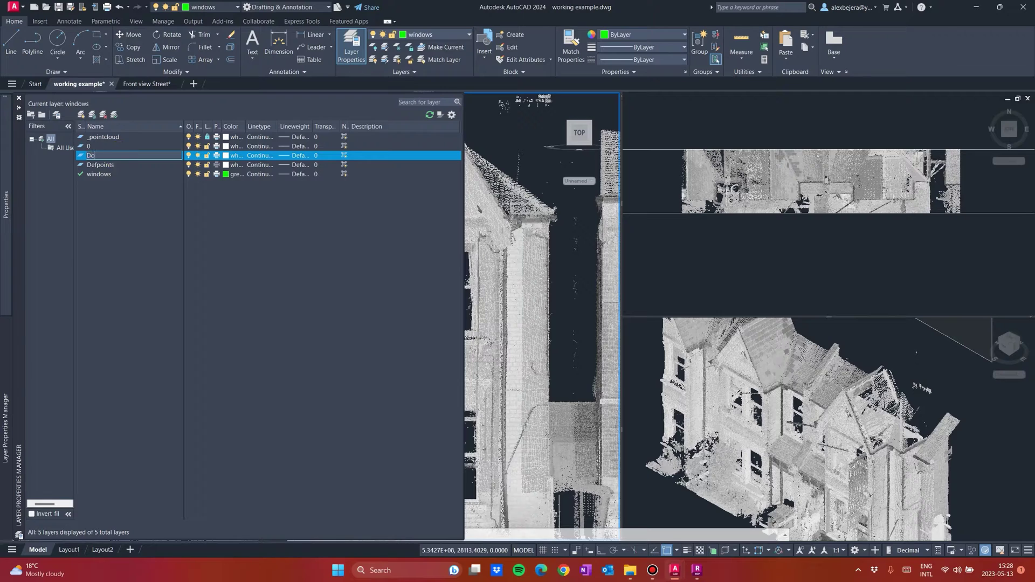
pyautogui.click(231, 155)
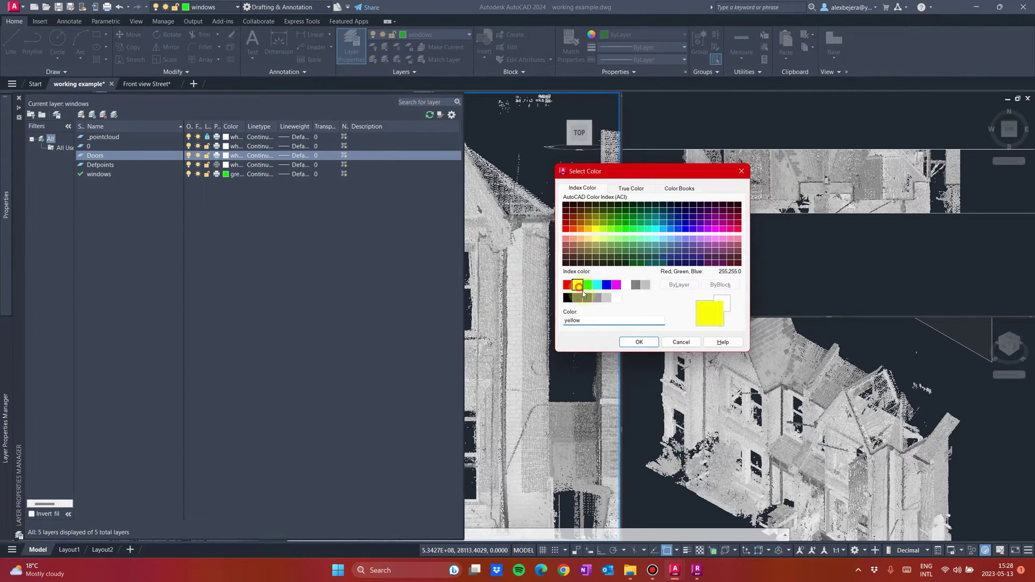
pyautogui.click(640, 343)
# Step: Draw a rectangle around the lower sash pane of the left upper-floor window beneath the right-hand gable
pyautogui.moveTo(371, 369); pyautogui.dragTo(375, 321, button='middle')
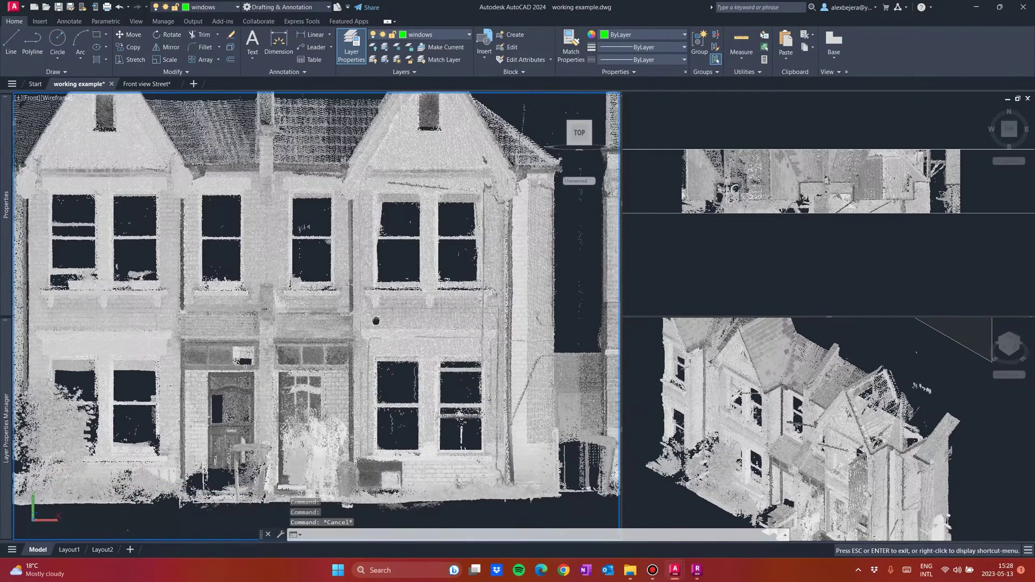
pyautogui.moveTo(405, 259); pyautogui.dragTo(388, 296, button='middle')
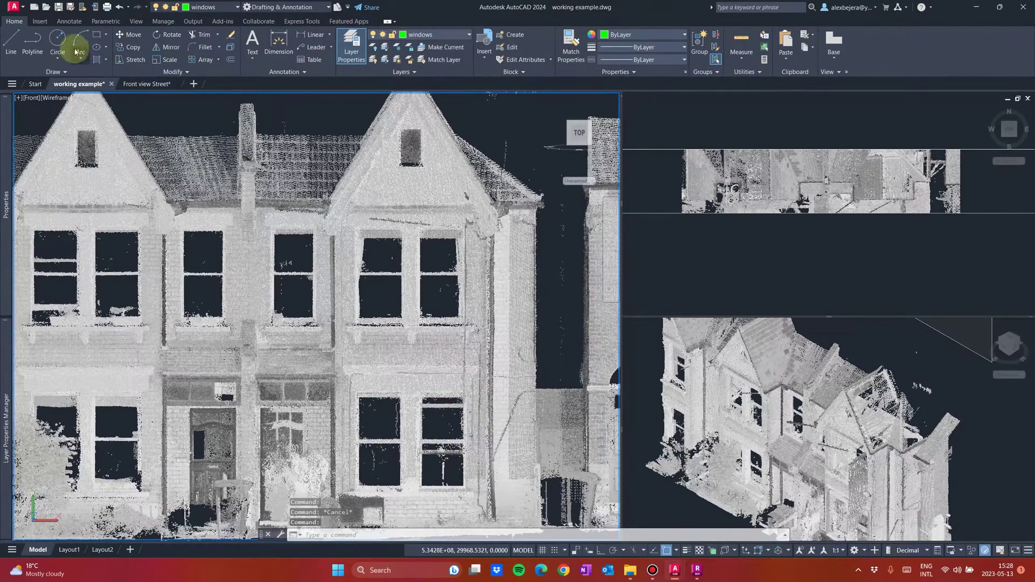
pyautogui.click(94, 36)
pyautogui.scroll(5, 237, 291)
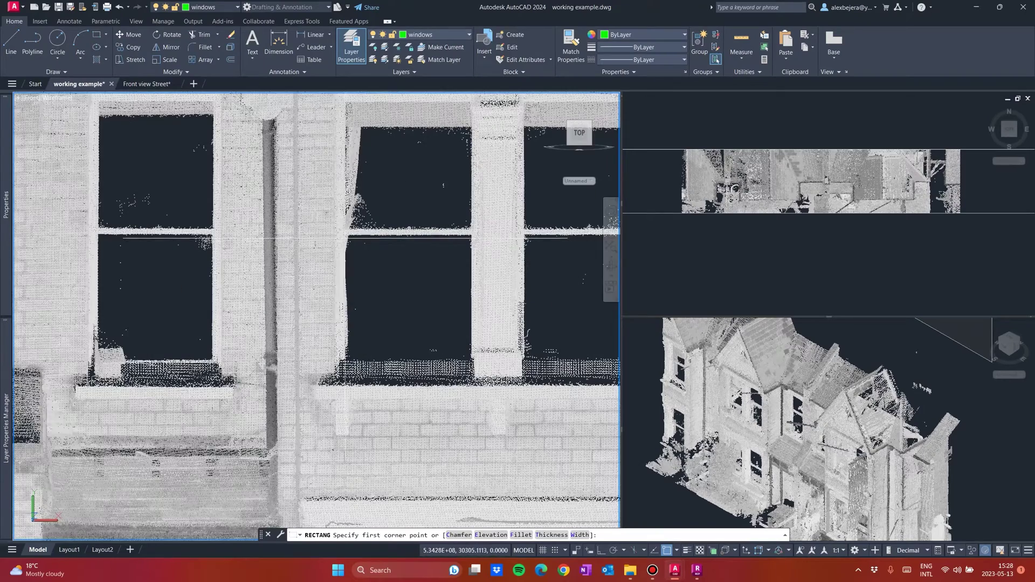
pyautogui.click(344, 236)
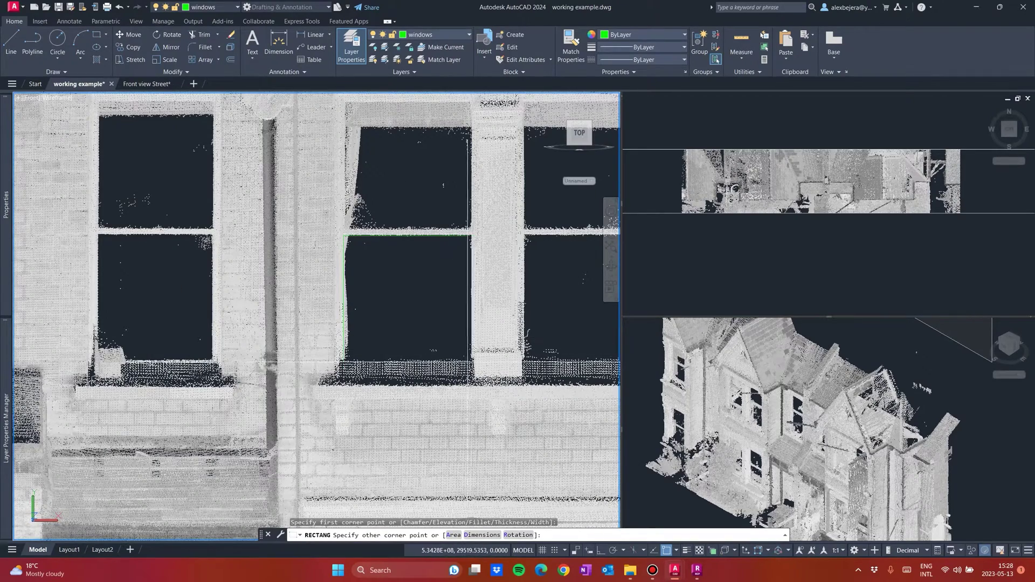
pyautogui.click(470, 359)
# Step: Draw a second rectangle around the upper sash pane of the same window, from the glazing bar to the window head
pyautogui.press('Return')
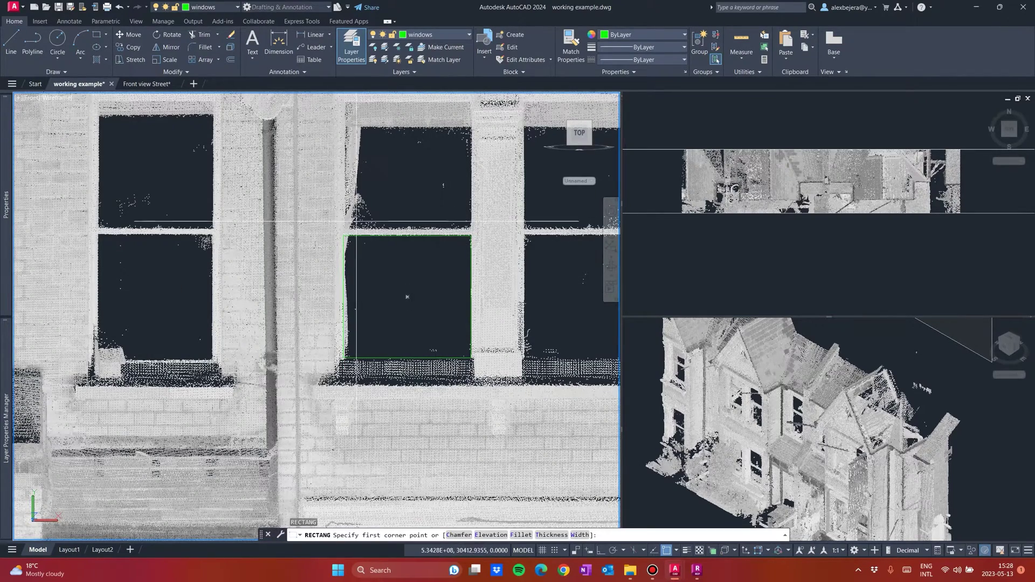
pyautogui.click(343, 226)
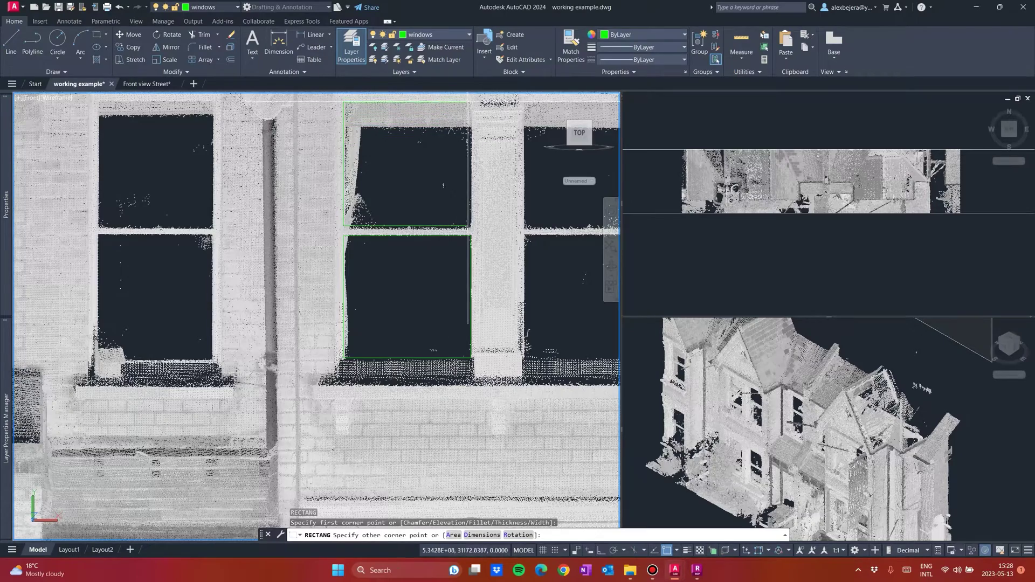
pyautogui.click(471, 101)
pyautogui.scroll(-2, 421, 262)
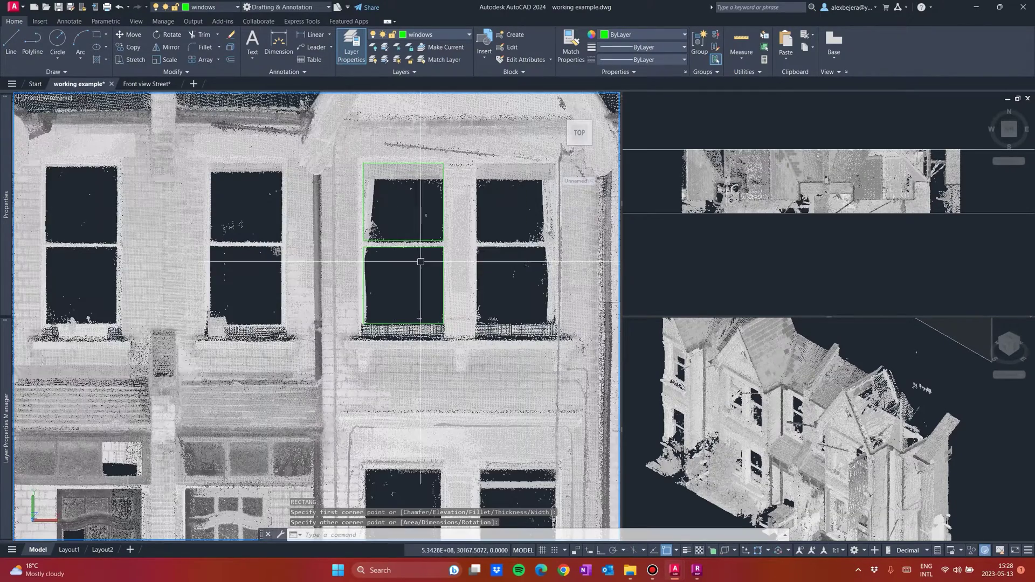
pyautogui.scroll(-2, 344, 255)
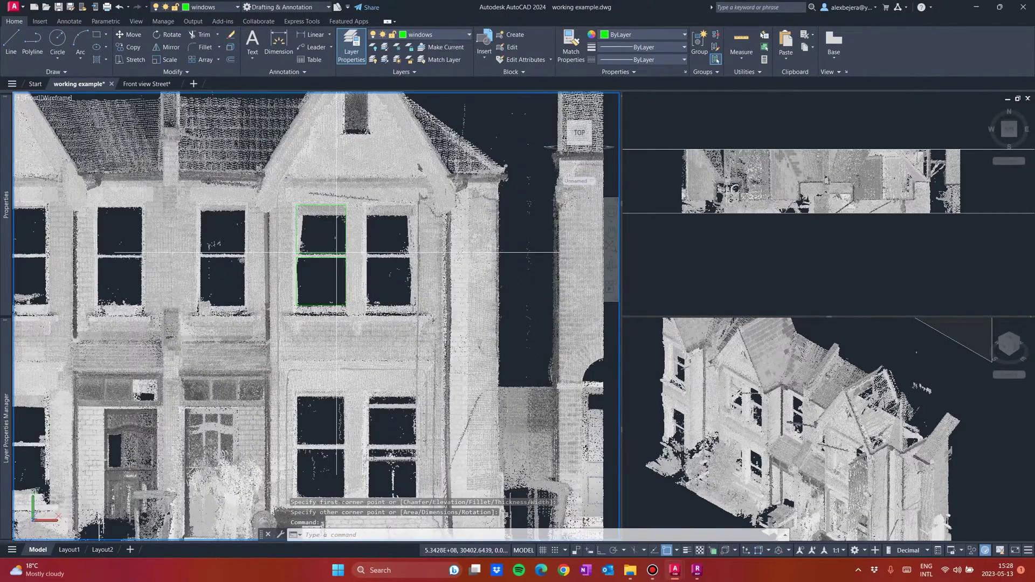
pyautogui.click(337, 253)
pyautogui.scroll(3, 365, 323)
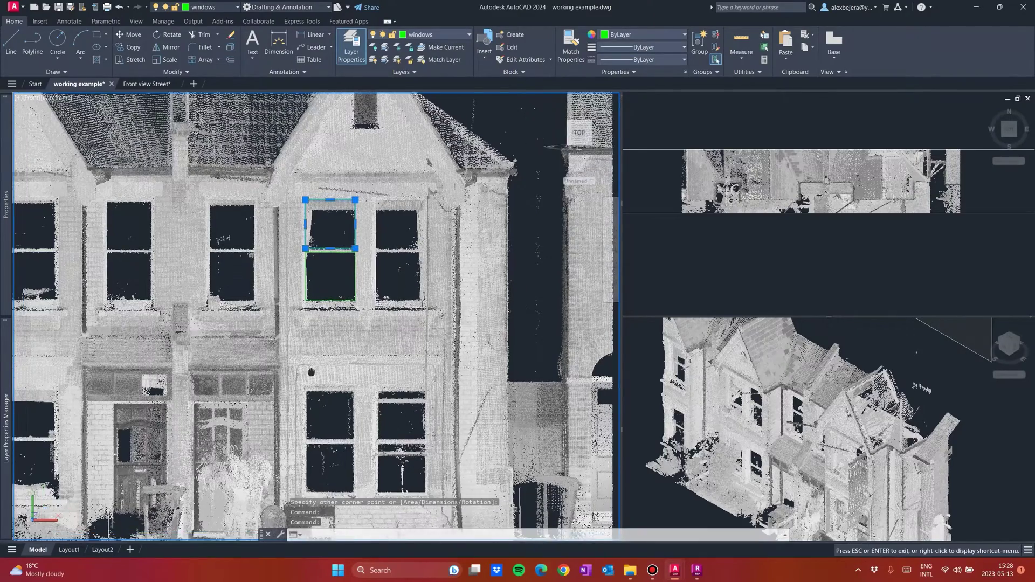
pyautogui.press('Escape')
pyautogui.scroll(4, 349, 271)
pyautogui.scroll(-3, 349, 271)
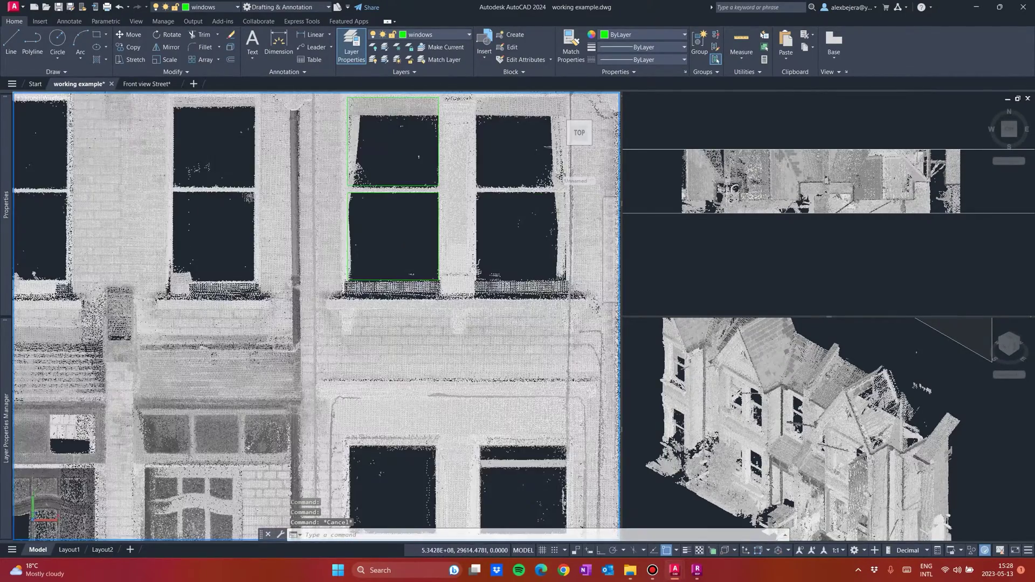
# Step: Draw a long, thin rectangle over the projecting sill that spans both upper-floor windows beneath the right-hand gable
pyautogui.scroll(1, 340, 292)
pyautogui.write('rec')
pyautogui.press('Return')
pyautogui.scroll(2, 302, 302)
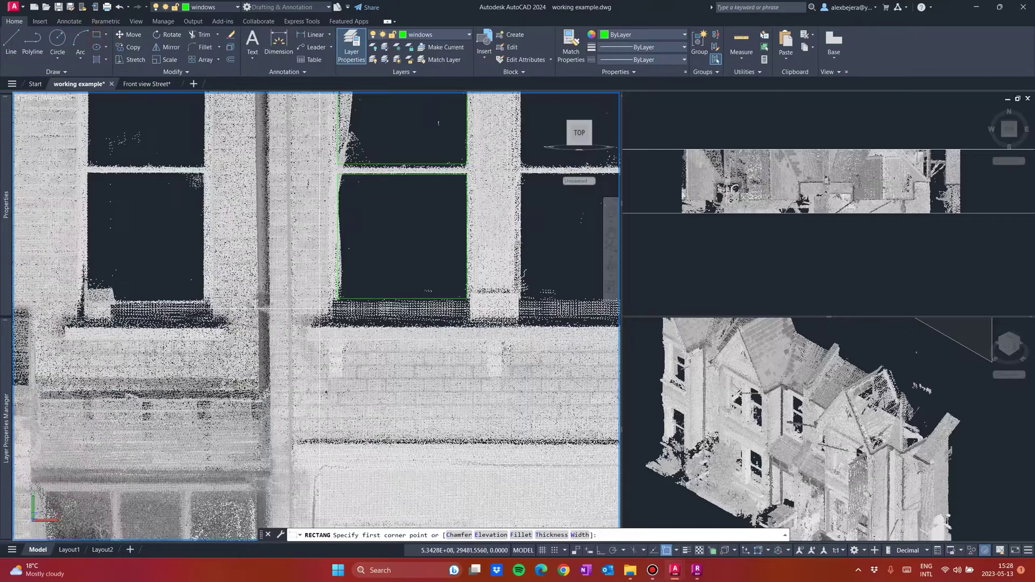
pyautogui.click(308, 327)
pyautogui.scroll(-4, 313, 327)
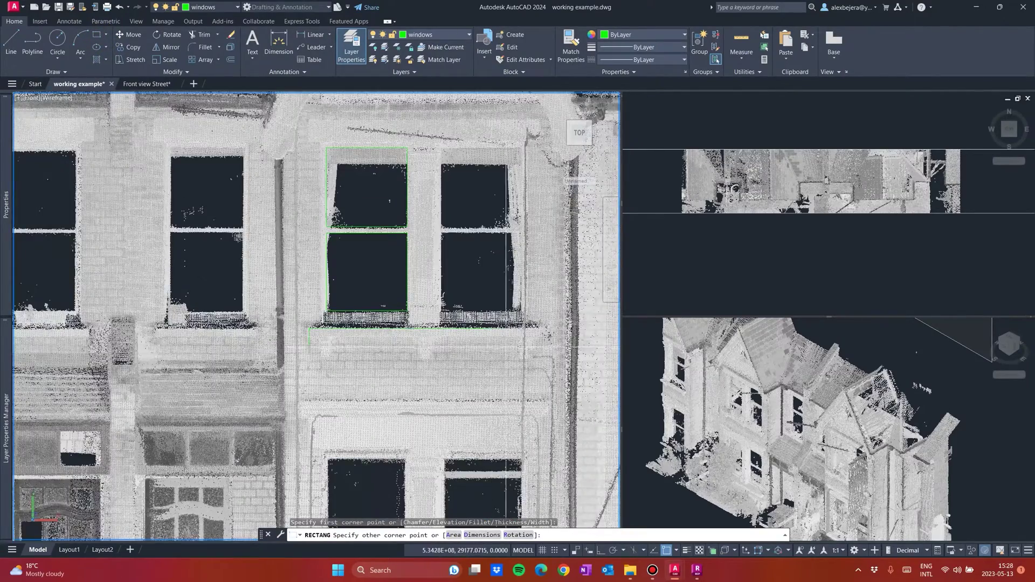
pyautogui.scroll(3, 522, 341)
pyautogui.click(548, 332)
pyautogui.press('Escape')
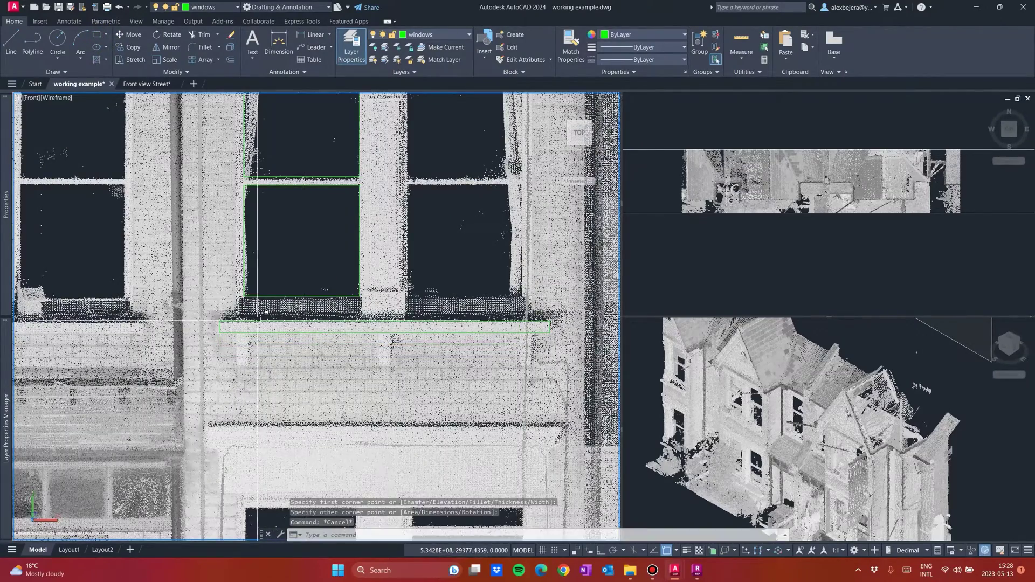
pyautogui.press('Escape')
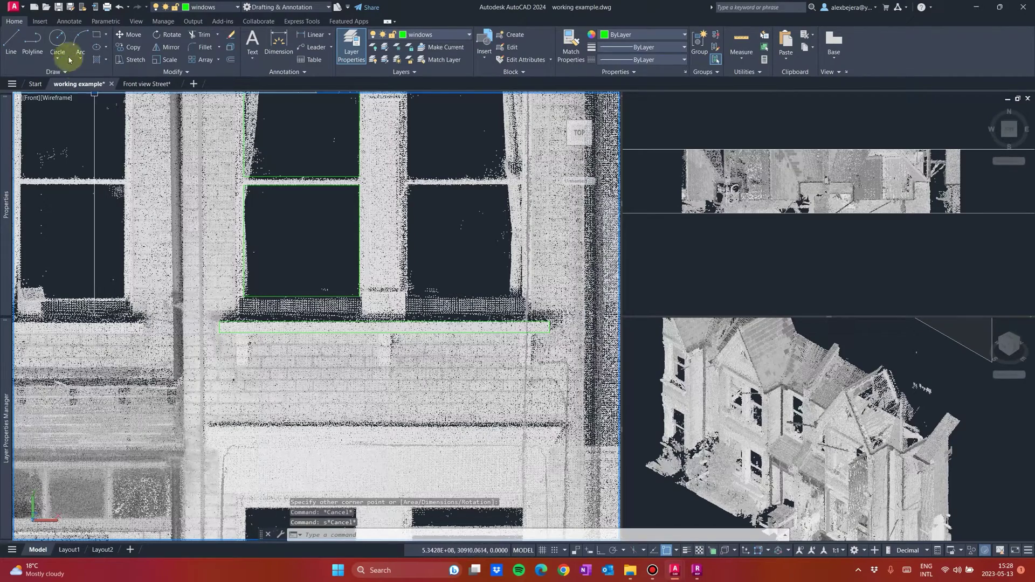
# Step: Draw a polyline with Ortho on around the surround of the paired upper-floor windows beneath the right-hand gable, starting and ending at the sill
pyautogui.click(40, 48)
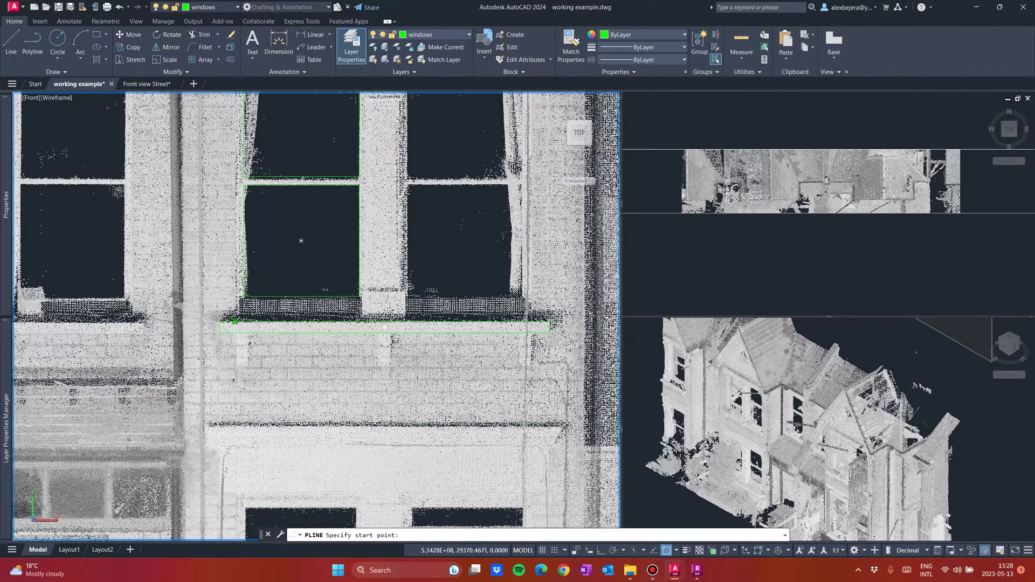
pyautogui.click(235, 322)
pyautogui.moveTo(235, 322); pyautogui.dragTo(254, 517, button='middle')
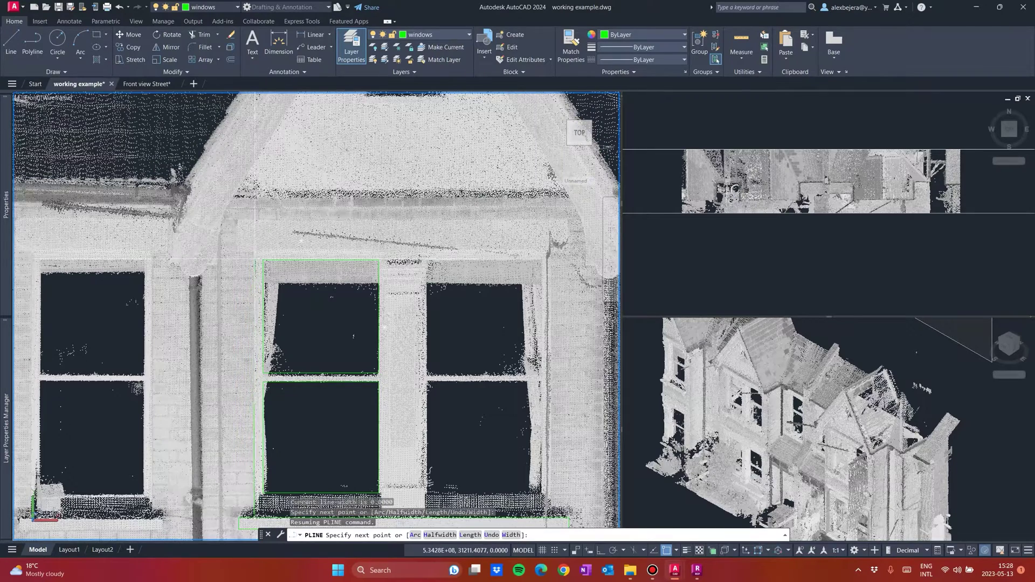
pyautogui.click(614, 551)
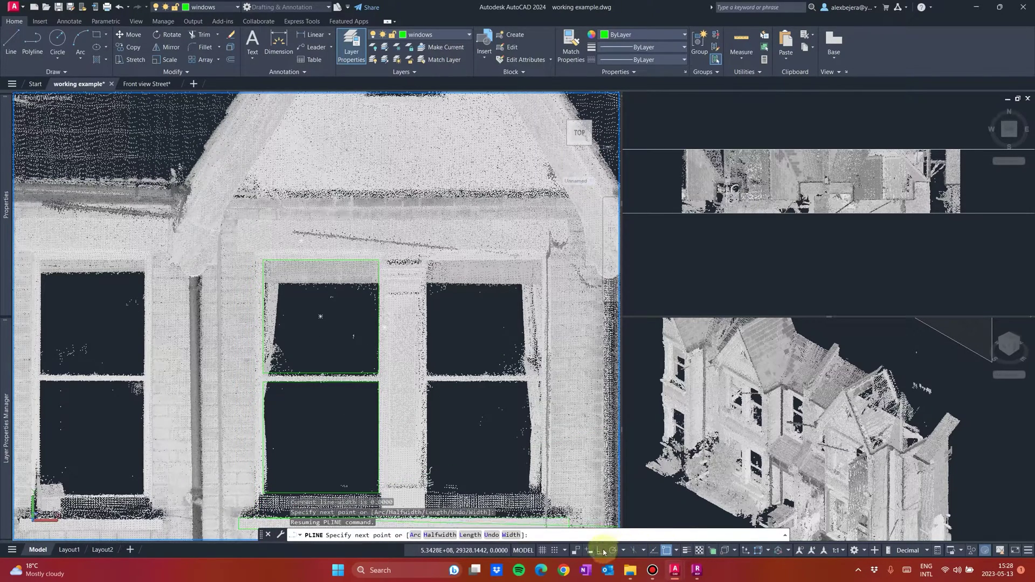
pyautogui.click(648, 550)
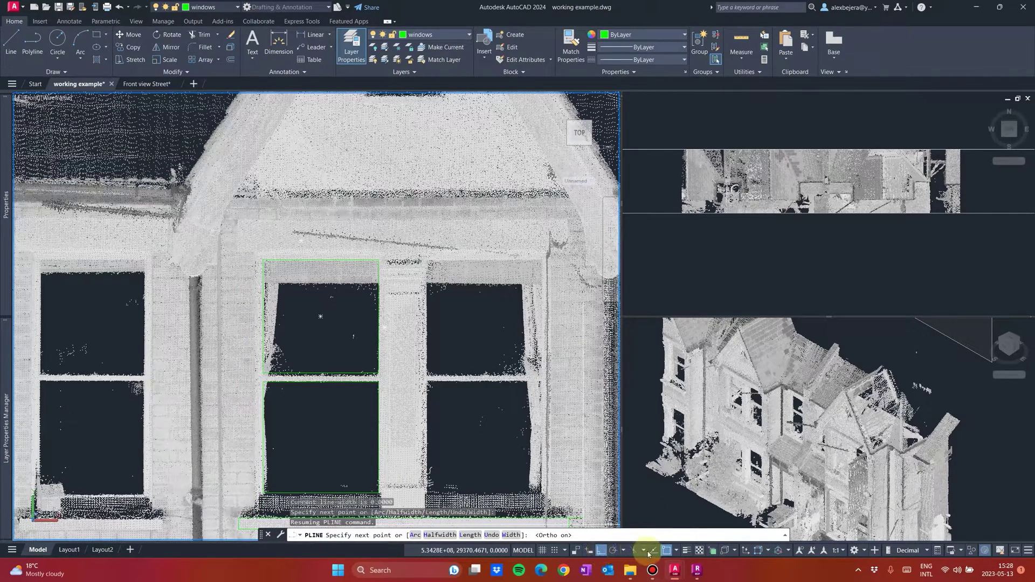
pyautogui.click(257, 251)
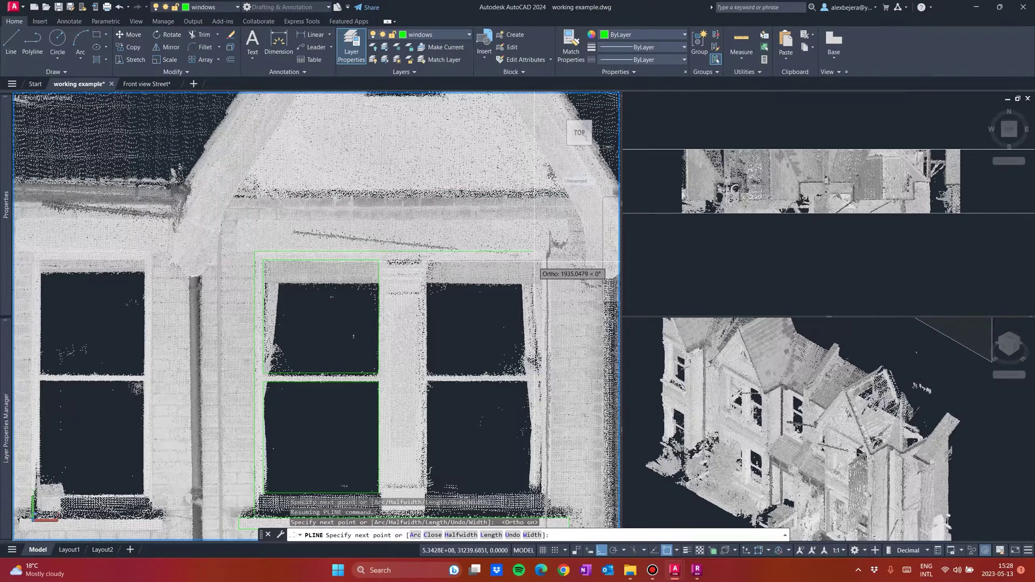
pyautogui.click(547, 263)
pyautogui.scroll(-3, 578, 359)
pyautogui.scroll(2, 551, 416)
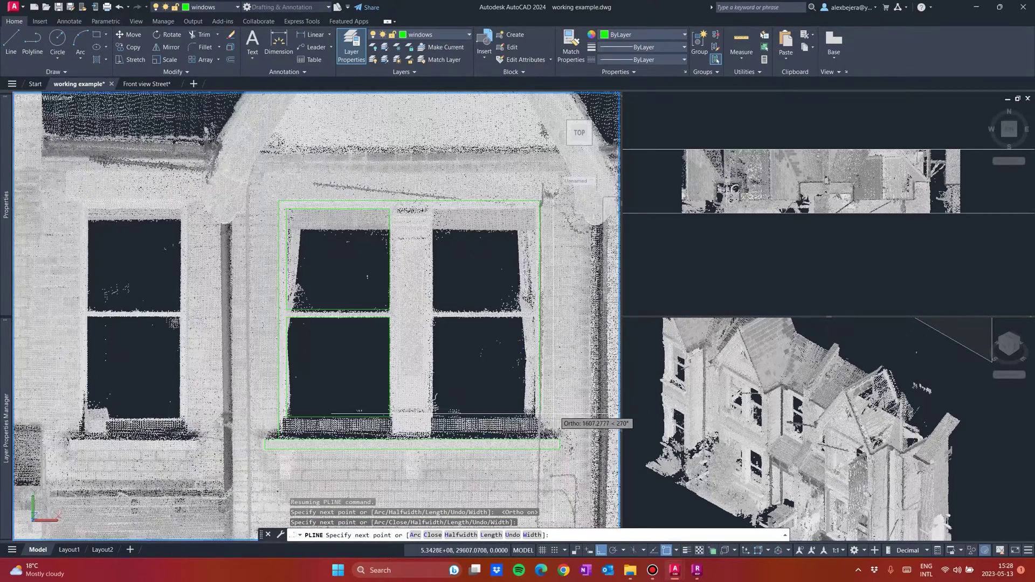
pyautogui.click(540, 440)
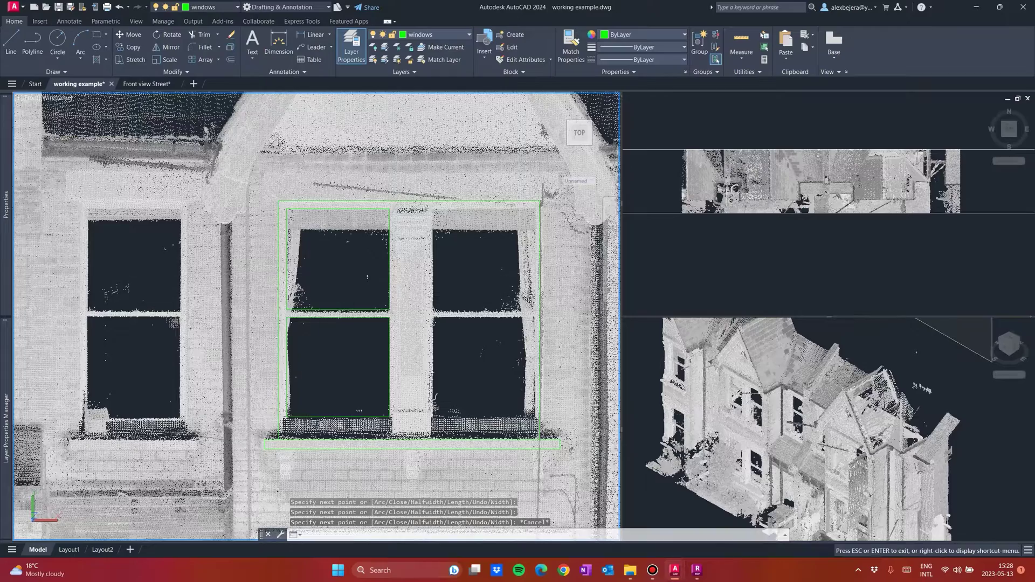
pyautogui.press('Escape')
pyautogui.press('Escape')
# Step: Turn off the point cloud's layer by picking the point cloud, leaving only the traced window linework on display
pyautogui.scroll(-3, 296, 298)
pyautogui.scroll(1, 296, 299)
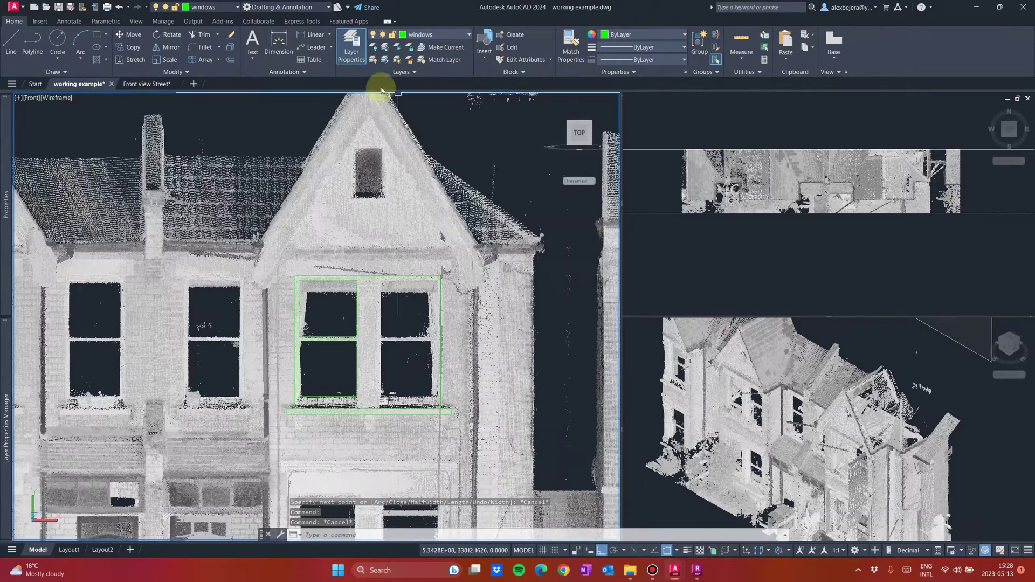
pyautogui.moveTo(296, 298); pyautogui.dragTo(351, 279, button='middle')
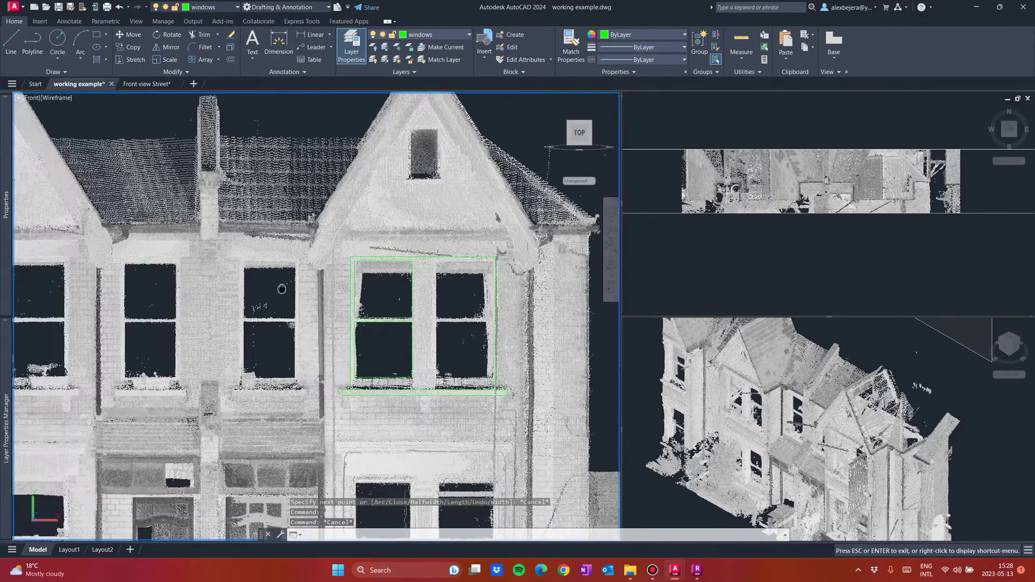
pyautogui.click(373, 47)
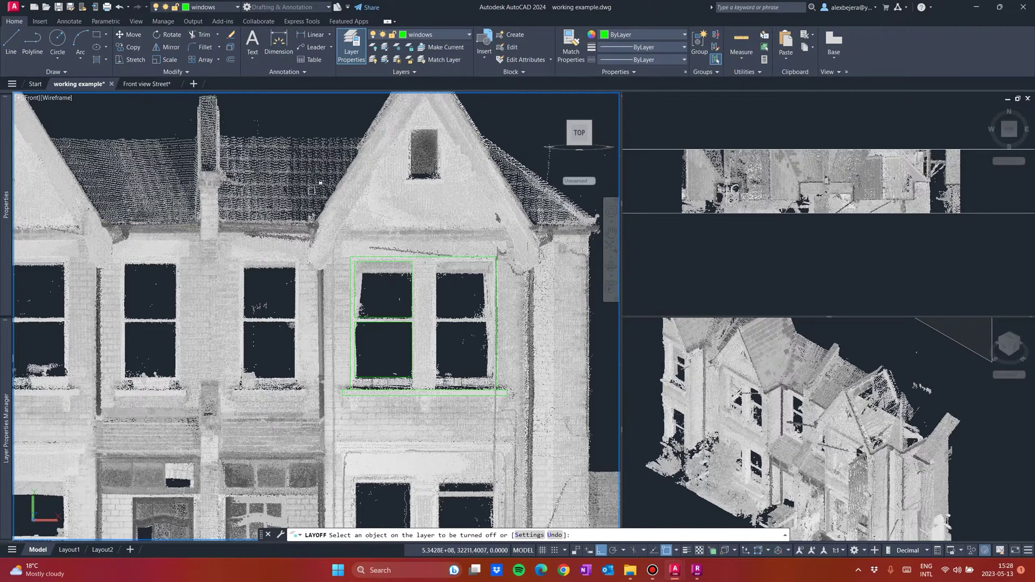
pyautogui.scroll(-2, 367, 260)
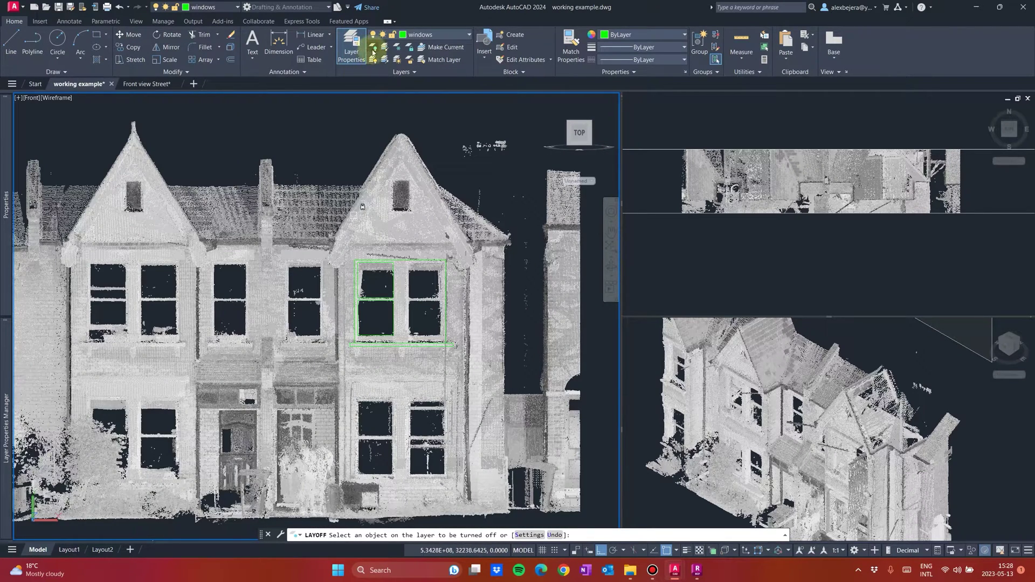
pyautogui.click(395, 205)
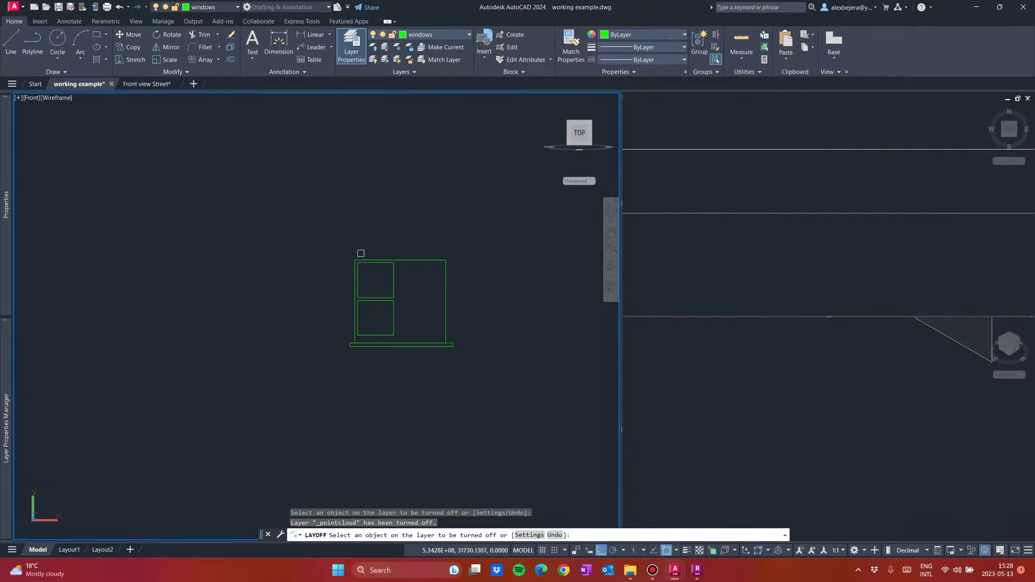
pyautogui.press('Escape')
# Step: Turn the _pointcloud layer back on
pyautogui.moveTo(414, 272); pyautogui.dragTo(390, 290, button='middle')
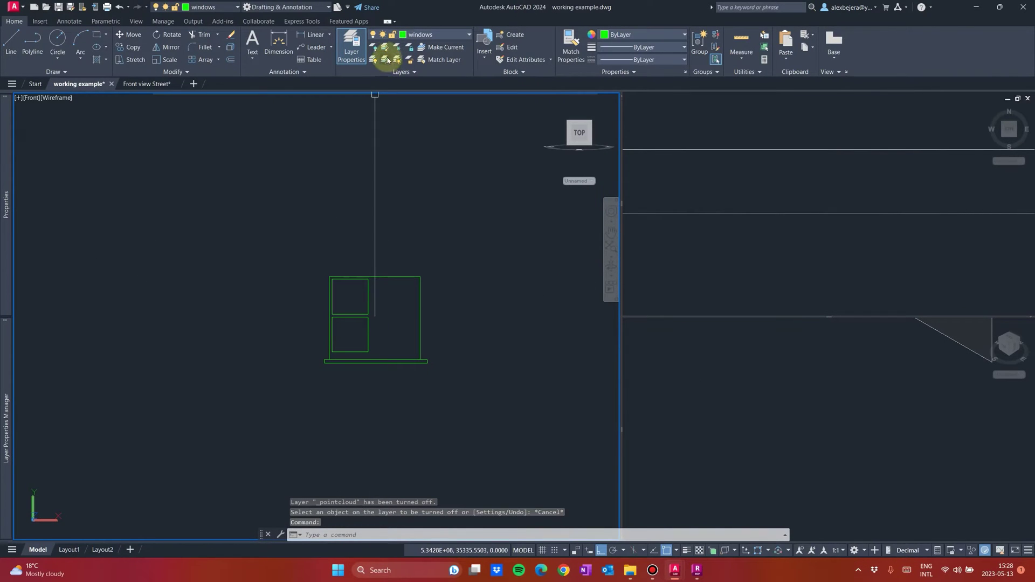
pyautogui.click(413, 35)
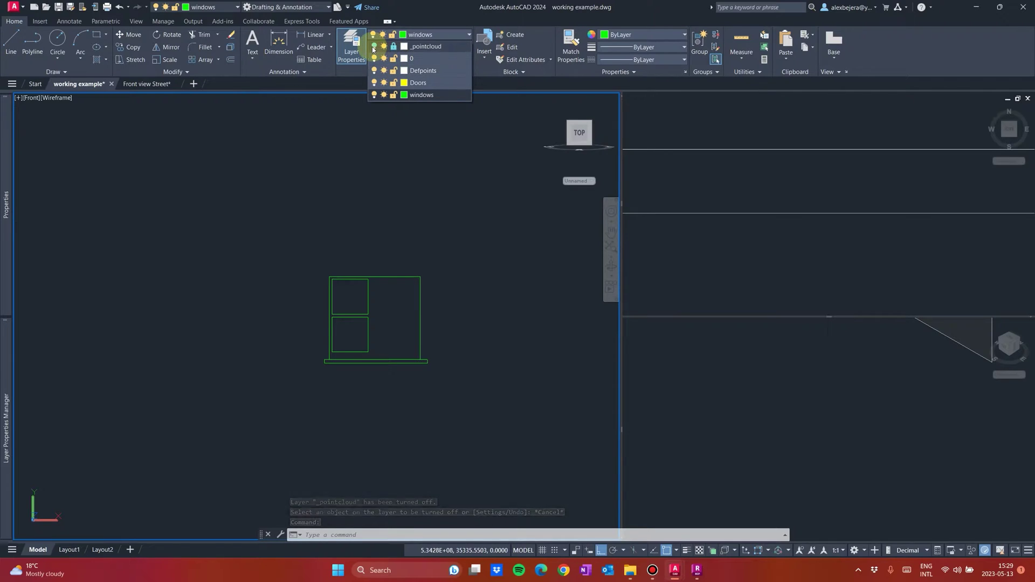
pyautogui.click(374, 47)
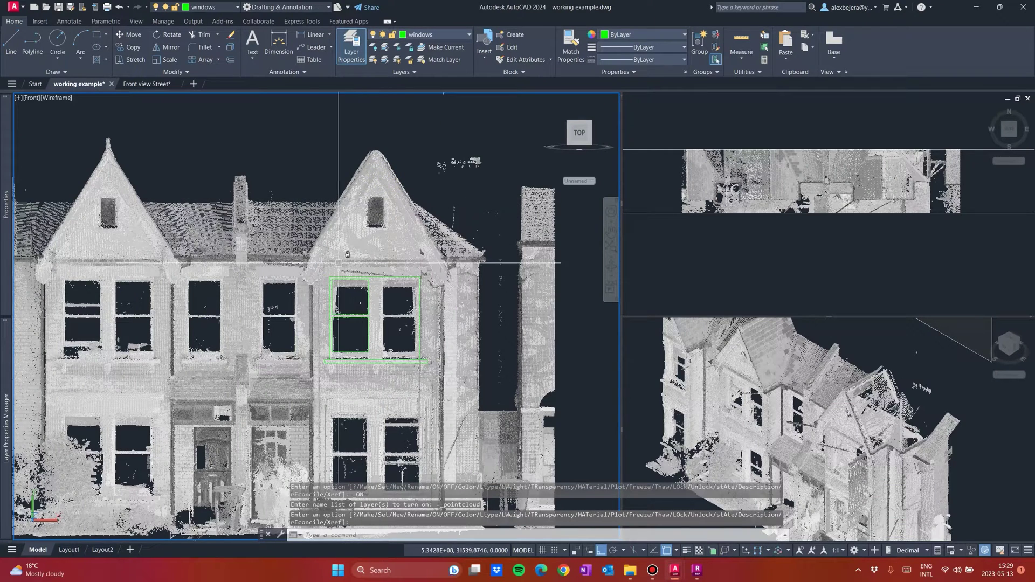
# Step: Examine the front elevation of the point cloud around the traced upper-floor windows, the neighbouring windows and the entrance doors
pyautogui.moveTo(273, 268); pyautogui.dragTo(333, 259, button='middle')
pyautogui.moveTo(405, 371); pyautogui.dragTo(411, 348, button='middle')
pyautogui.moveTo(254, 322); pyautogui.dragTo(267, 324, button='middle')
pyautogui.scroll(2, 385, 371)
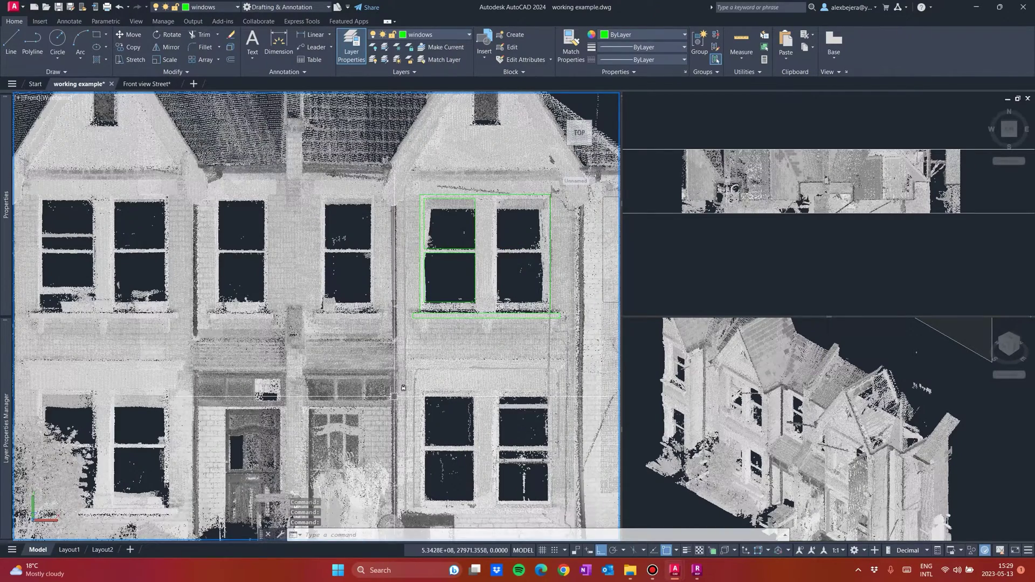
pyautogui.moveTo(394, 397); pyautogui.dragTo(355, 379, button='middle')
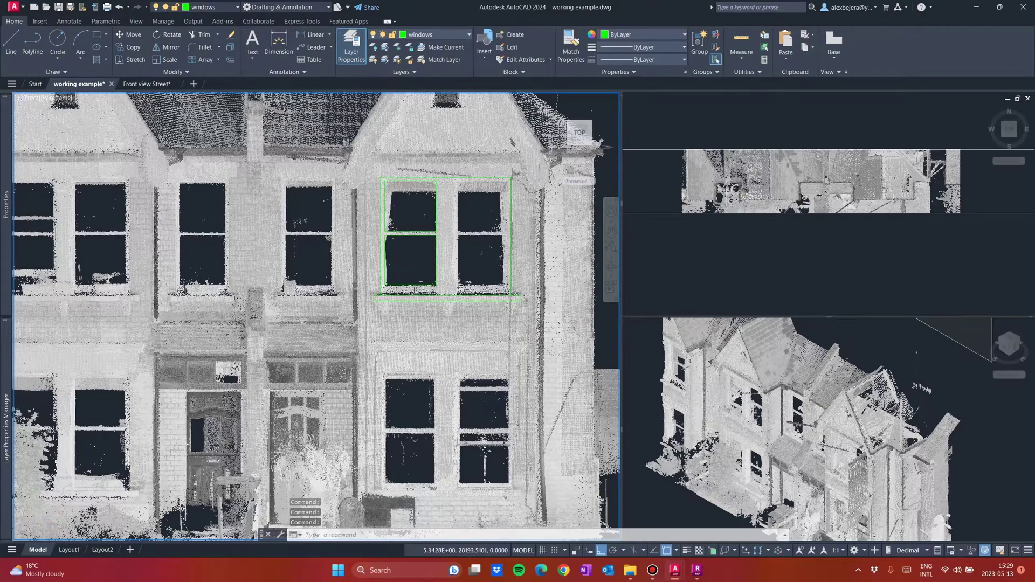
pyautogui.scroll(-2, 386, 364)
pyautogui.moveTo(383, 343); pyautogui.dragTo(387, 357, button='middle')
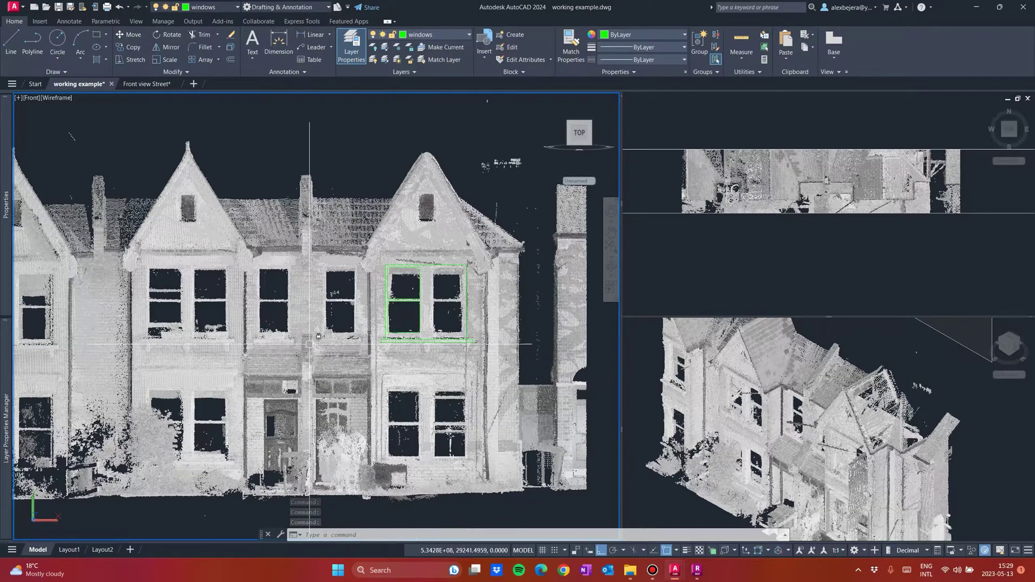
pyautogui.moveTo(328, 334); pyautogui.dragTo(346, 334, button='middle')
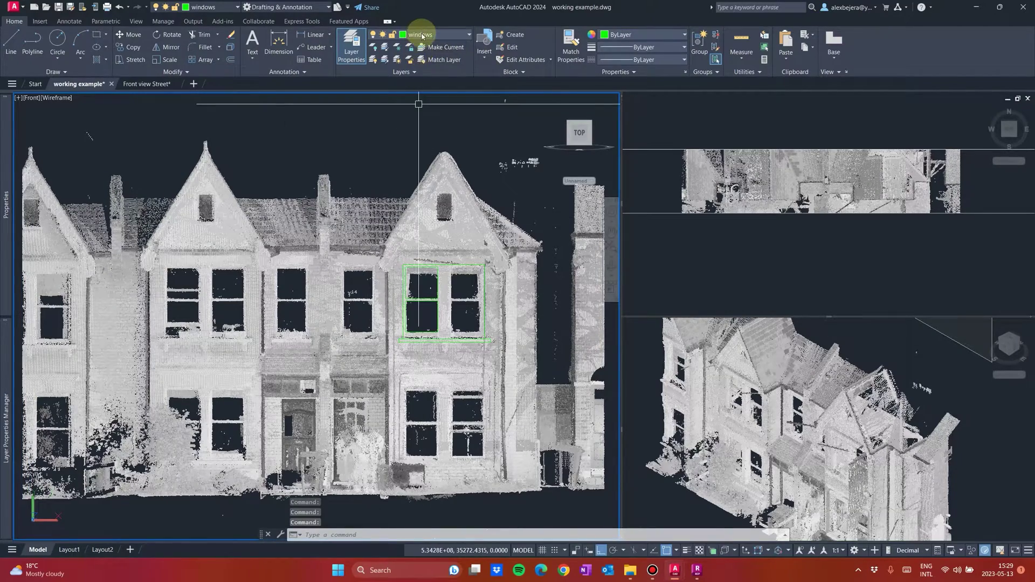
pyautogui.scroll(5, 416, 376)
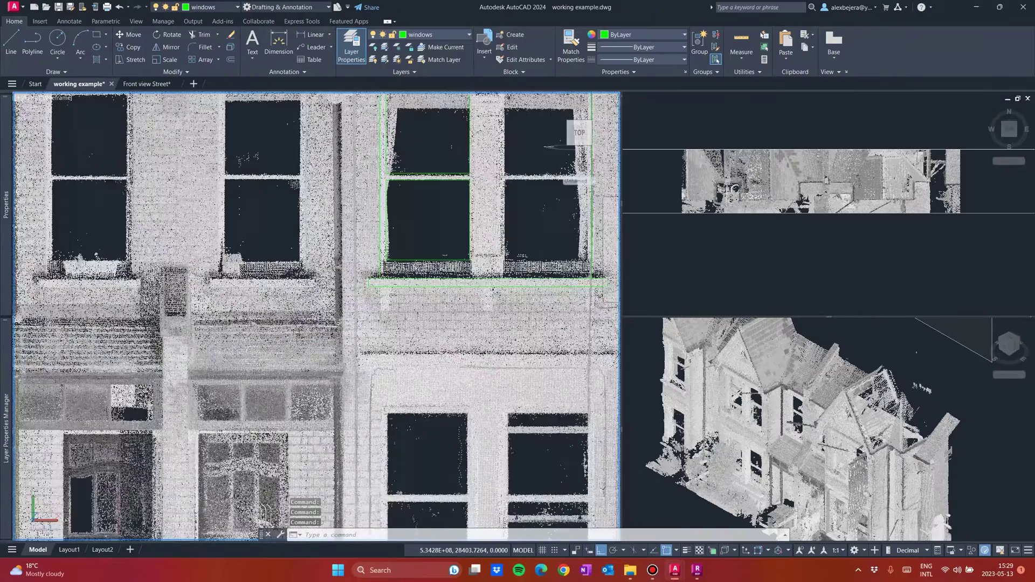
pyautogui.moveTo(364, 250); pyautogui.dragTo(370, 389, button='middle')
pyautogui.moveTo(394, 205); pyautogui.dragTo(385, 237, button='middle')
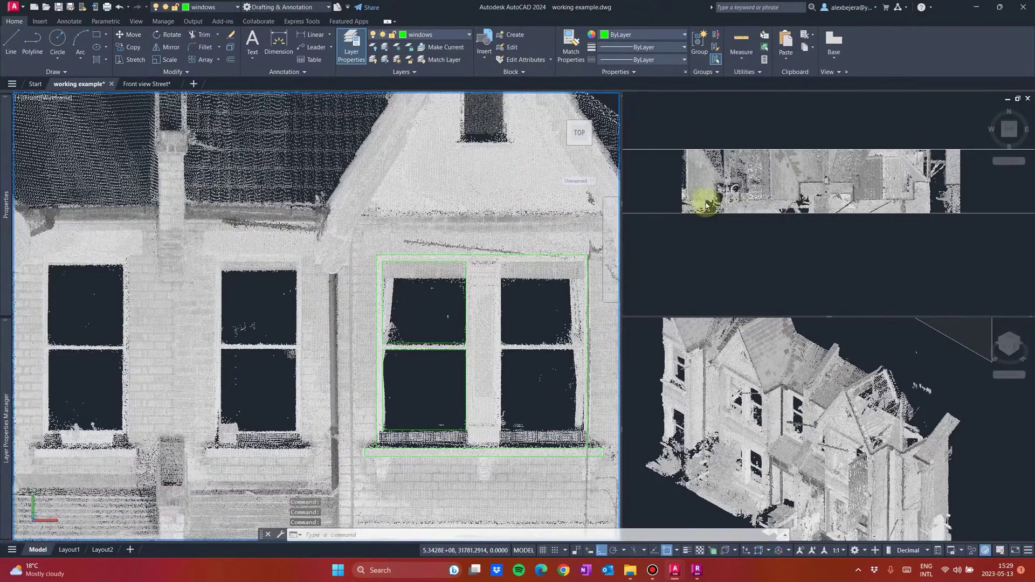
# Step: Unlock the _pointcloud layer
pyautogui.click(768, 411)
pyautogui.click(426, 37)
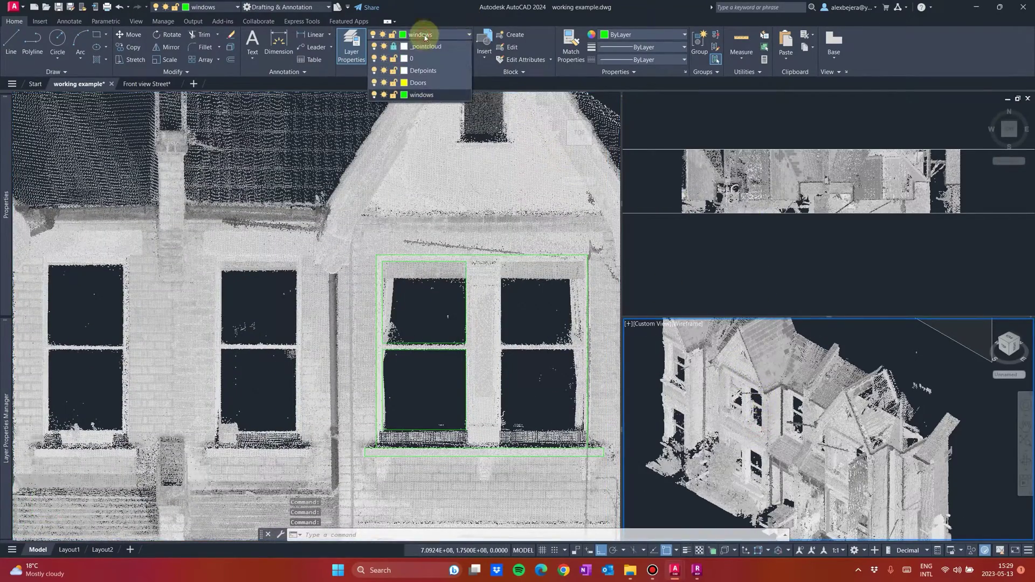
pyautogui.click(395, 48)
# Step: Select the point cloud and set its colour stylization to Normal
pyautogui.click(372, 264)
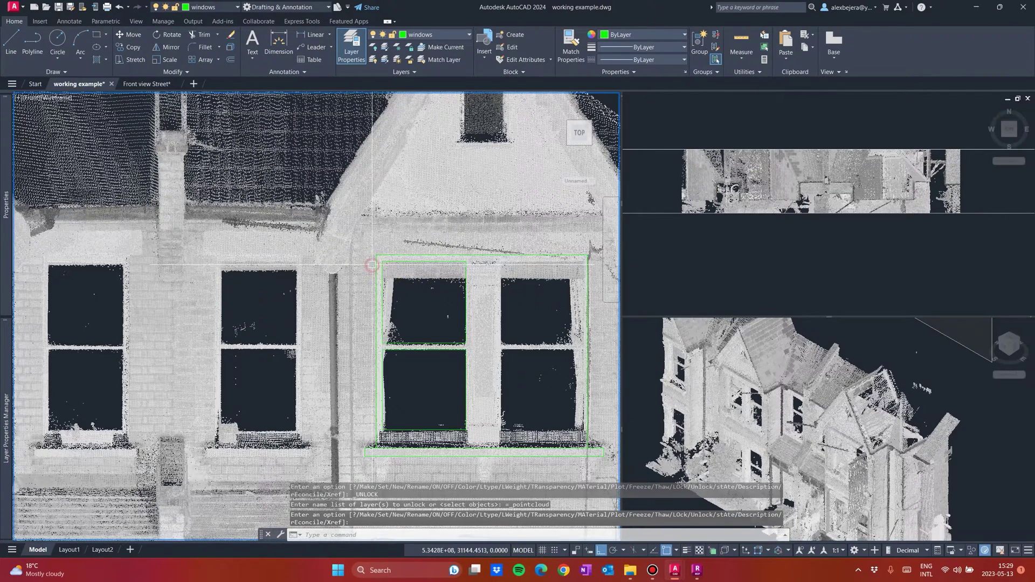
pyautogui.click(371, 192)
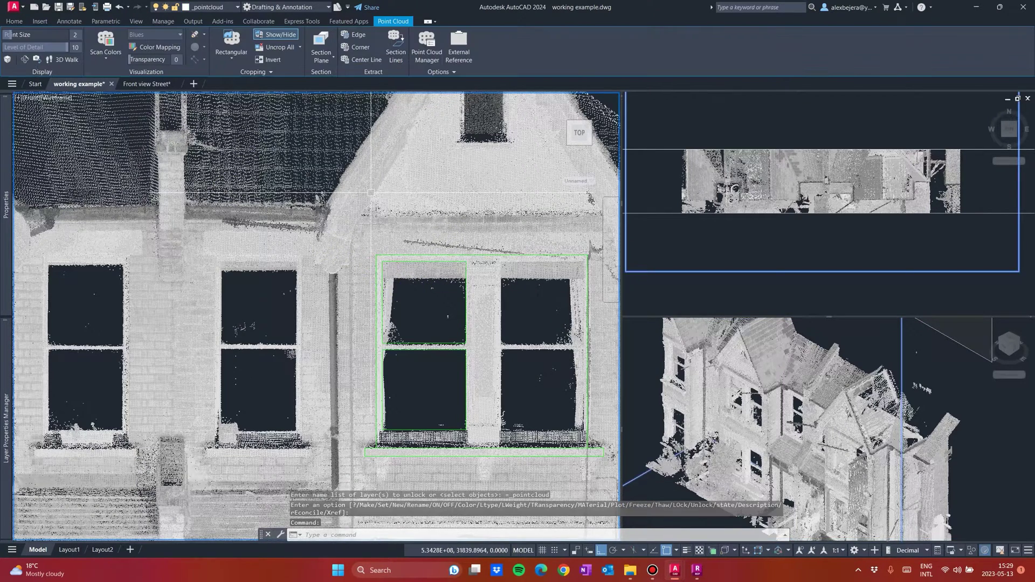
pyautogui.click(104, 58)
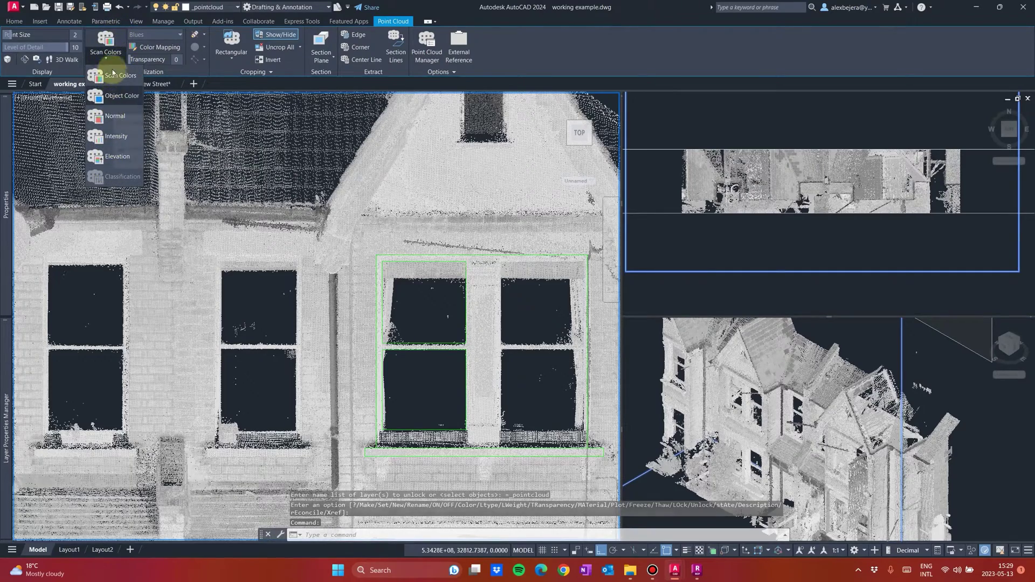
pyautogui.click(111, 114)
# Step: Inspect the normal-coloured house front in both the front and 3D views, looking at the edges of windows, doors and roofs
pyautogui.scroll(-4, 313, 311)
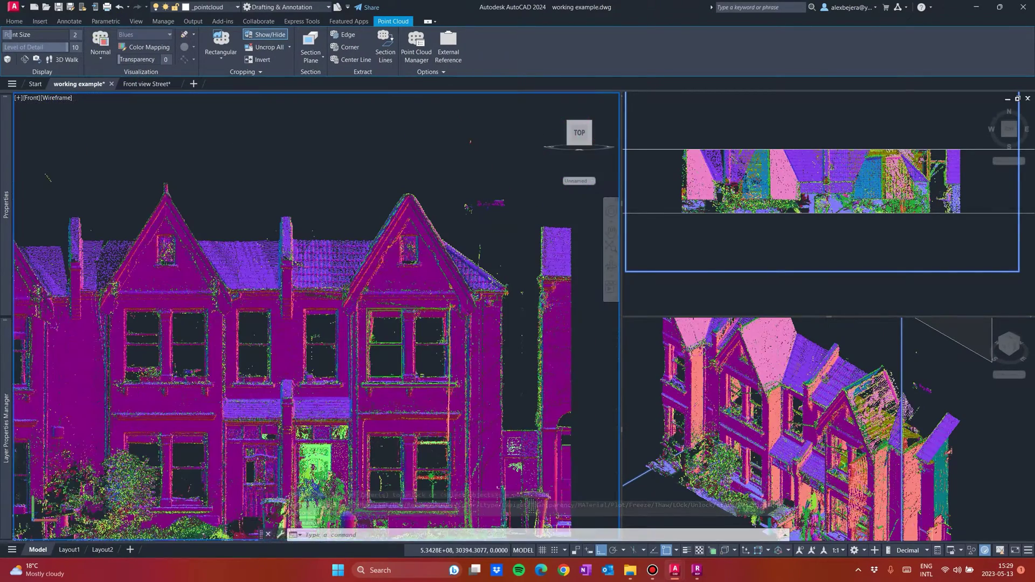
pyautogui.scroll(5, 315, 334)
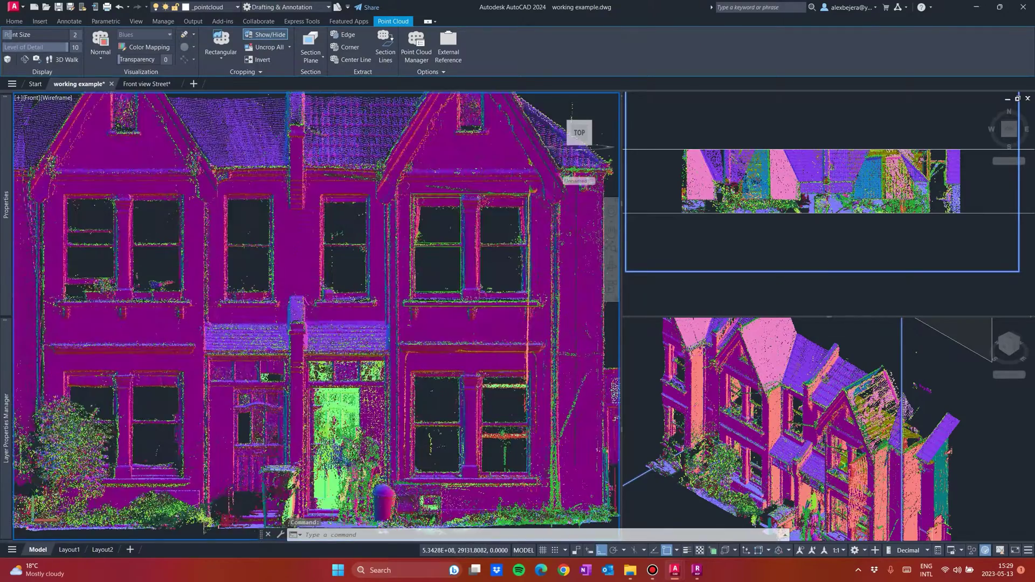
pyautogui.scroll(-2, 329, 345)
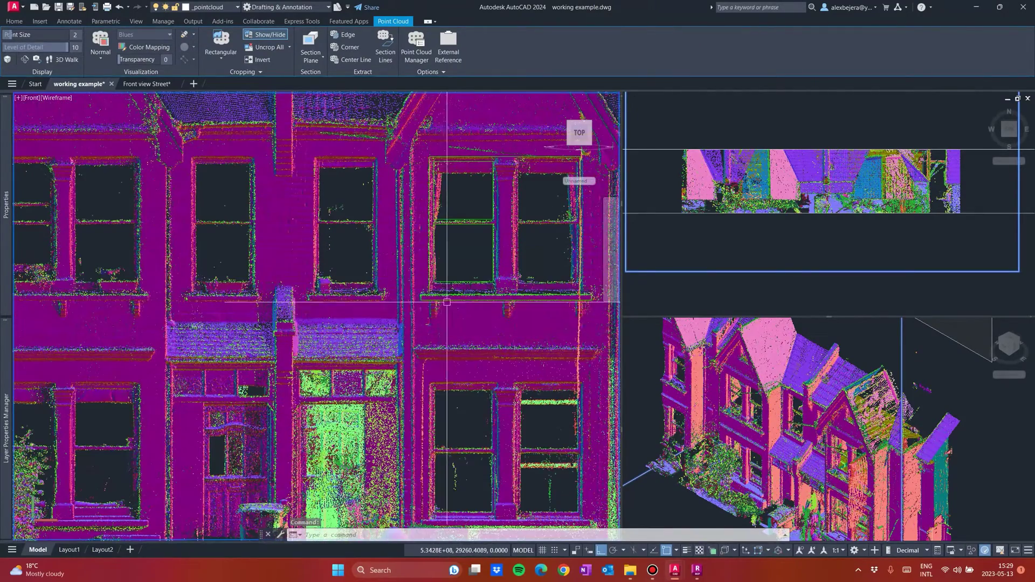
pyautogui.moveTo(420, 344); pyautogui.dragTo(388, 322, button='middle')
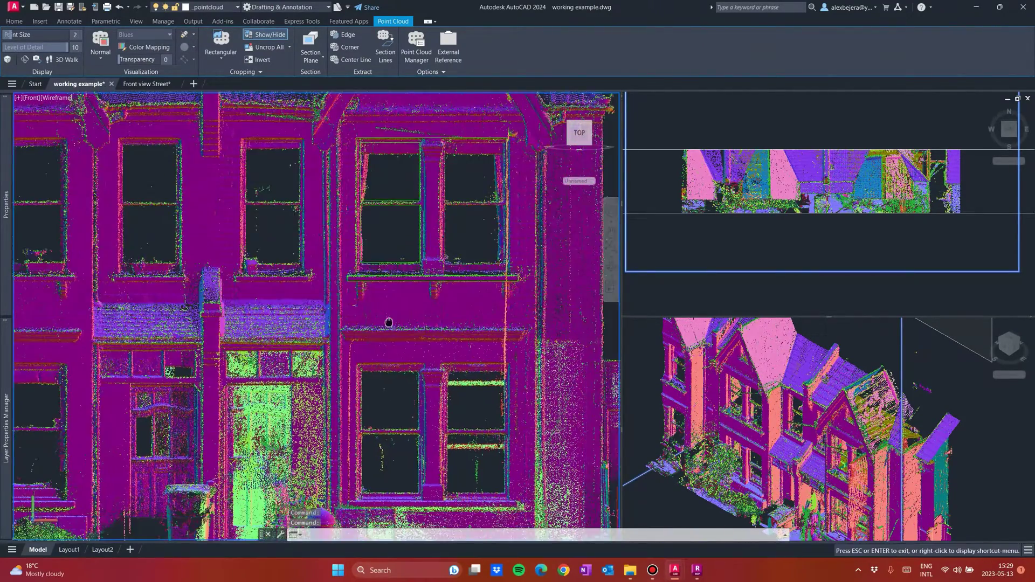
pyautogui.click(782, 440)
pyautogui.scroll(-2, 781, 439)
pyautogui.scroll(6, 832, 419)
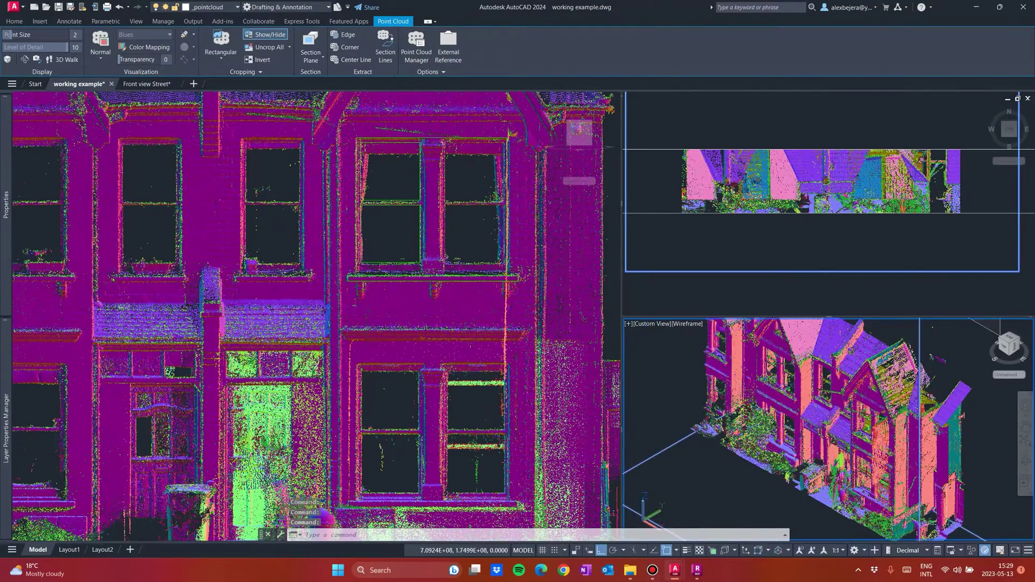
pyautogui.keyDown('shift'); pyautogui.moveTo(831, 418); pyautogui.dragTo(807, 418, button='middle'); pyautogui.keyUp('shift')
pyautogui.press('Escape')
pyautogui.moveTo(917, 431); pyautogui.dragTo(890, 422, button='middle')
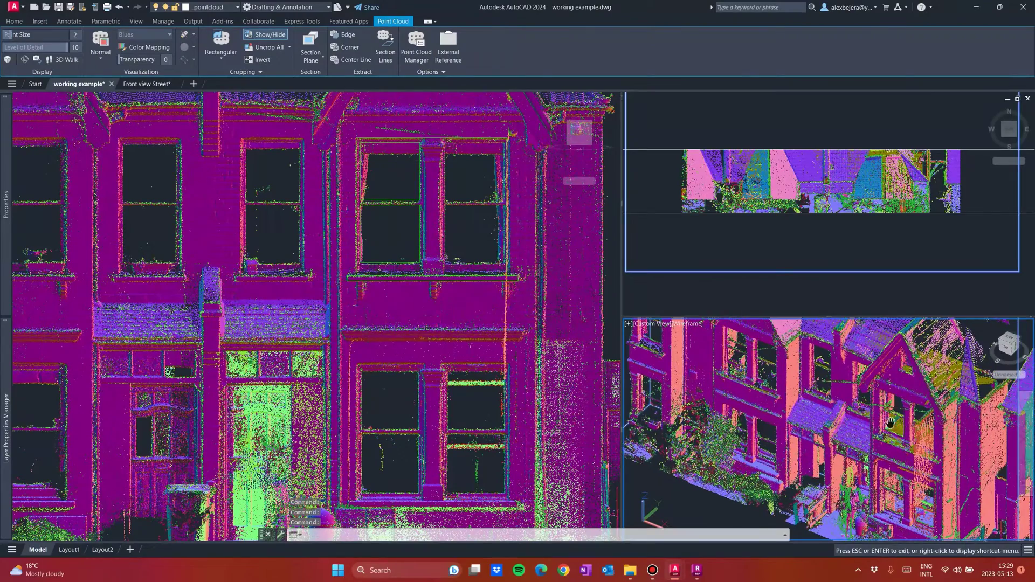
# Step: Set the point cloud's colour stylization back to Scan Colors in the front view
pyautogui.click(240, 126)
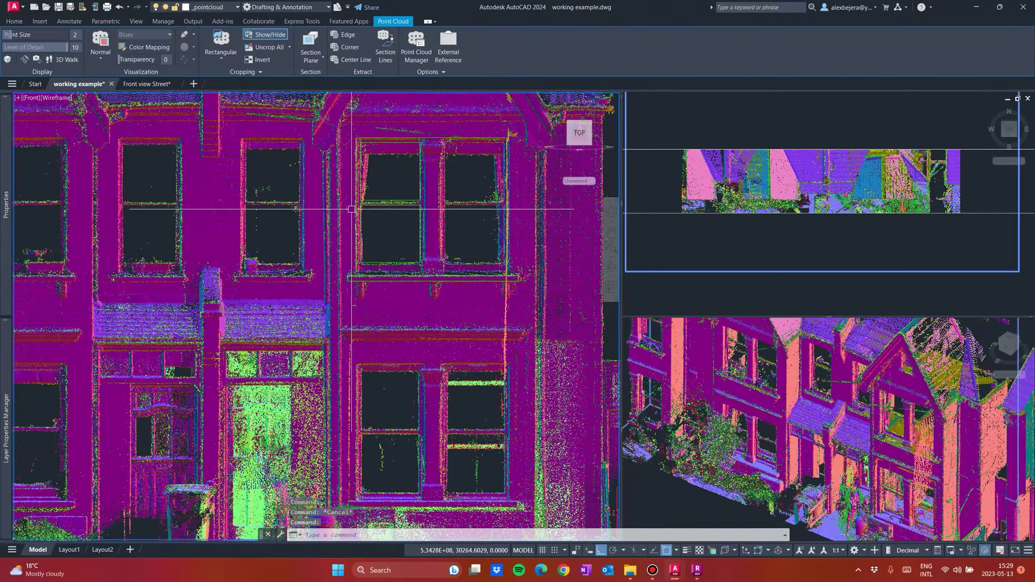
pyautogui.click(148, 49)
pyautogui.scroll(-2, 309, 311)
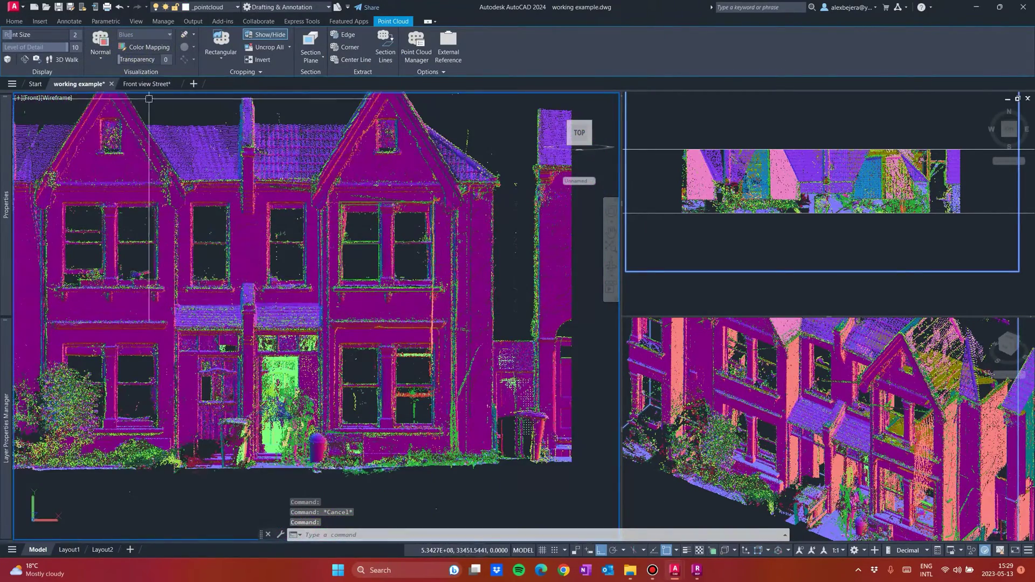
pyautogui.click(100, 50)
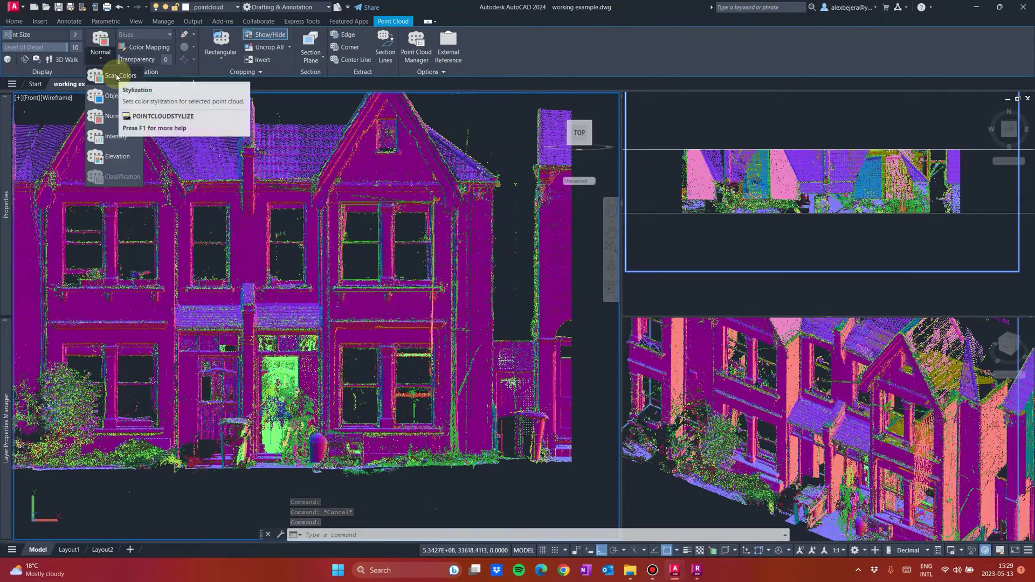
pyautogui.click(117, 77)
pyautogui.moveTo(345, 205); pyautogui.dragTo(357, 247, button='middle')
pyautogui.press('Escape')
pyautogui.scroll(6, 358, 247)
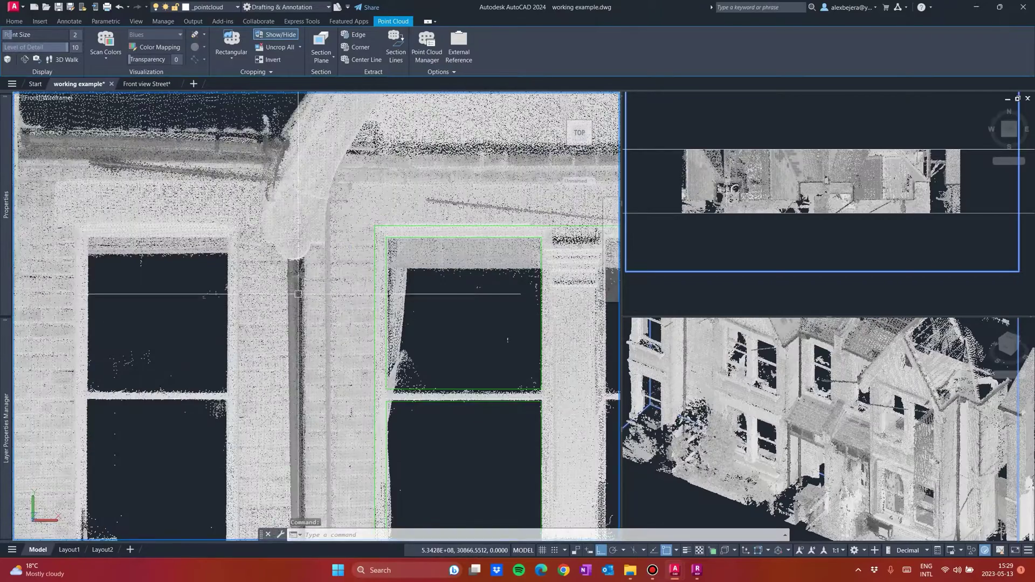
pyautogui.scroll(-7, 285, 325)
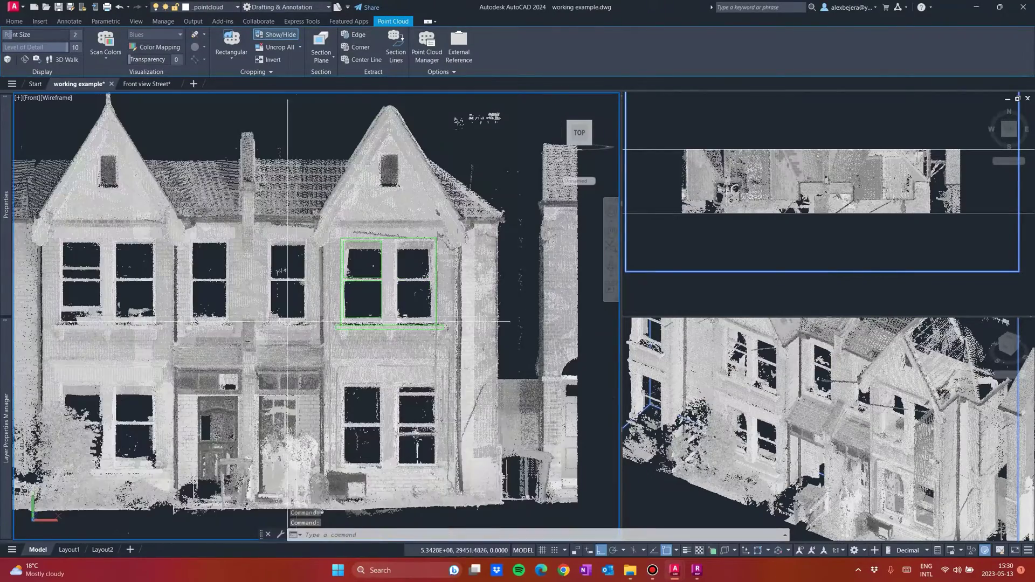
pyautogui.moveTo(285, 325); pyautogui.dragTo(318, 319, button='middle')
pyautogui.moveTo(291, 274); pyautogui.dragTo(328, 287, button='middle')
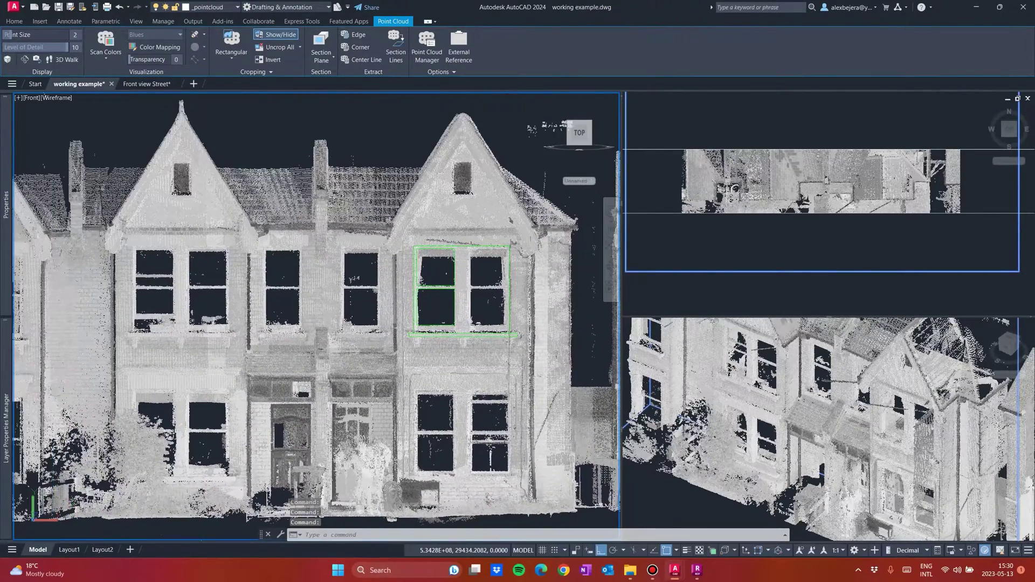
pyautogui.moveTo(366, 314); pyautogui.dragTo(361, 312, button='middle')
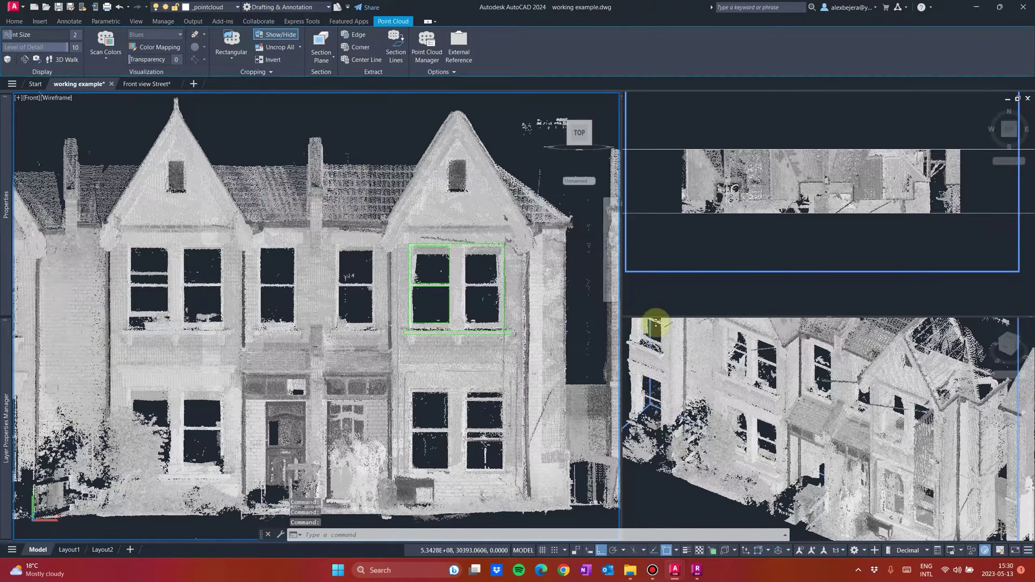
pyautogui.moveTo(461, 391); pyautogui.dragTo(474, 393, button='middle')
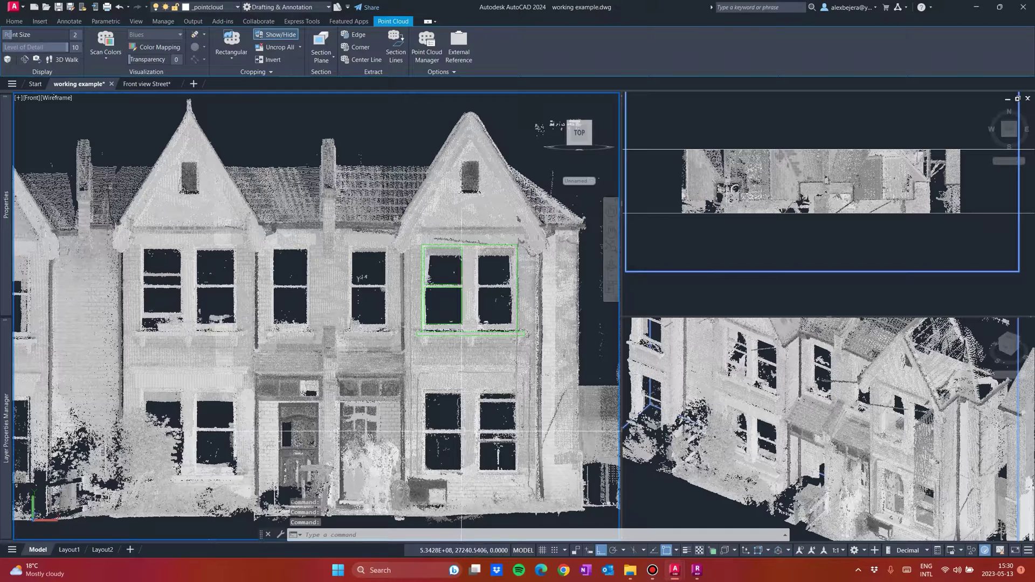
pyautogui.moveTo(378, 415); pyautogui.dragTo(350, 398, button='middle')
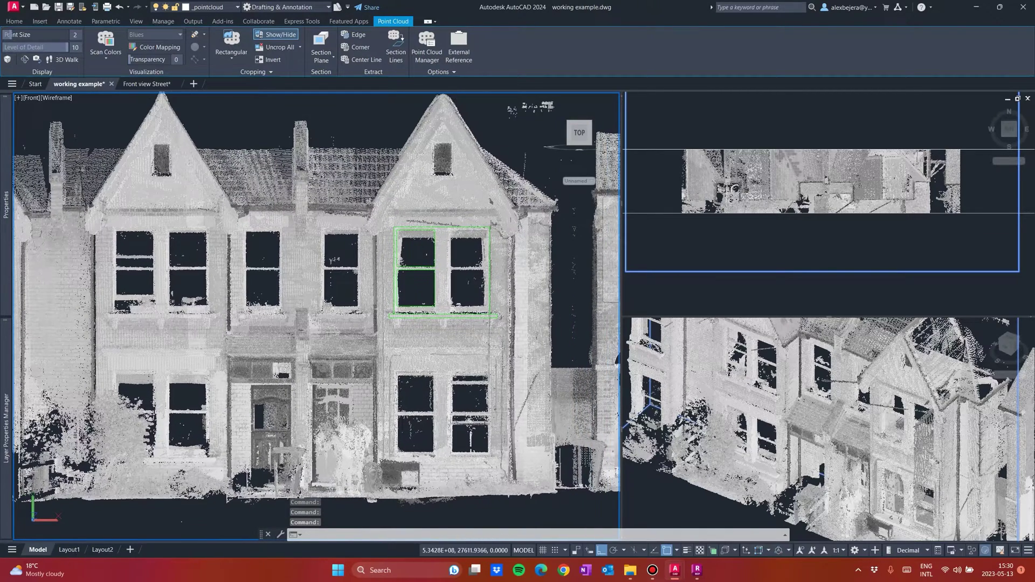
# Step: Switch to ReCap Pro and enter the panoramic scan view on the pavement beside the front garden gate
pyautogui.click(698, 572)
pyautogui.keyDown('shift'); pyautogui.moveTo(735, 337); pyautogui.dragTo(711, 363, button='middle'); pyautogui.keyUp('shift')
pyautogui.moveTo(706, 362)
pyautogui.mouseDown()
pyautogui.moveTo(517, 317)
pyautogui.moveTo(608, 286)
pyautogui.moveTo(510, 277)
pyautogui.moveTo(701, 240)
pyautogui.moveTo(855, 237)
pyautogui.moveTo(681, 178)
pyautogui.moveTo(868, 208)
pyautogui.moveTo(663, 175)
pyautogui.moveTo(605, 231)
pyautogui.moveTo(649, 280)
pyautogui.moveTo(602, 314)
pyautogui.mouseUp()
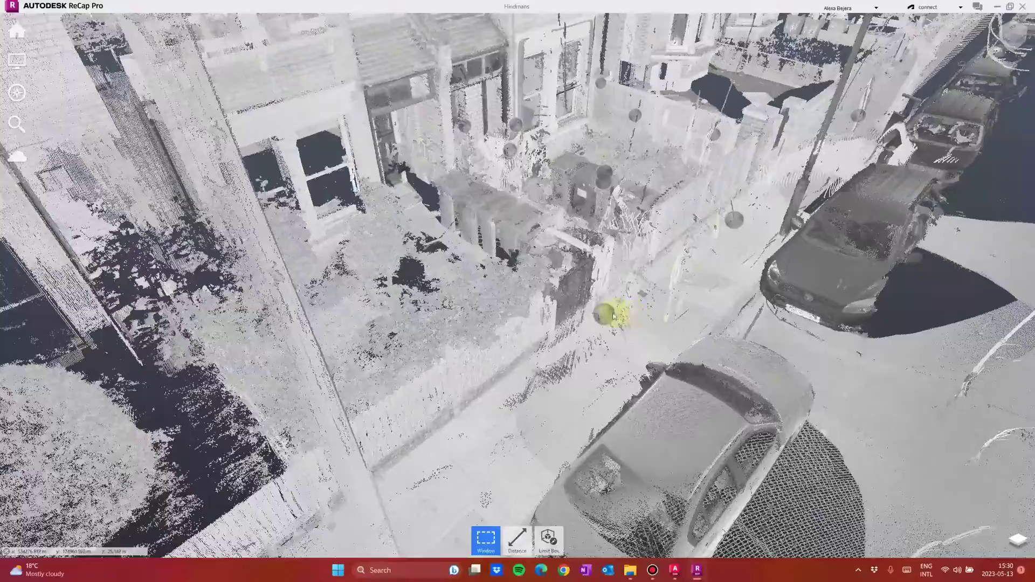
pyautogui.click(606, 314)
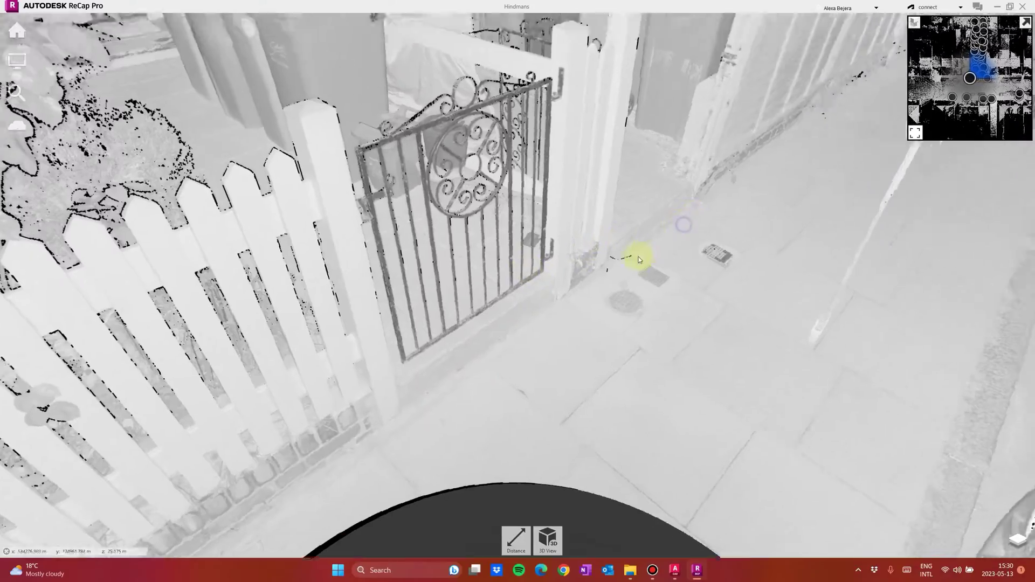
# Step: Examine the front gate, upper windows, roof edges, entrance doors, step and downpipes from the scan positions
pyautogui.moveTo(641, 260); pyautogui.dragTo(459, 364)
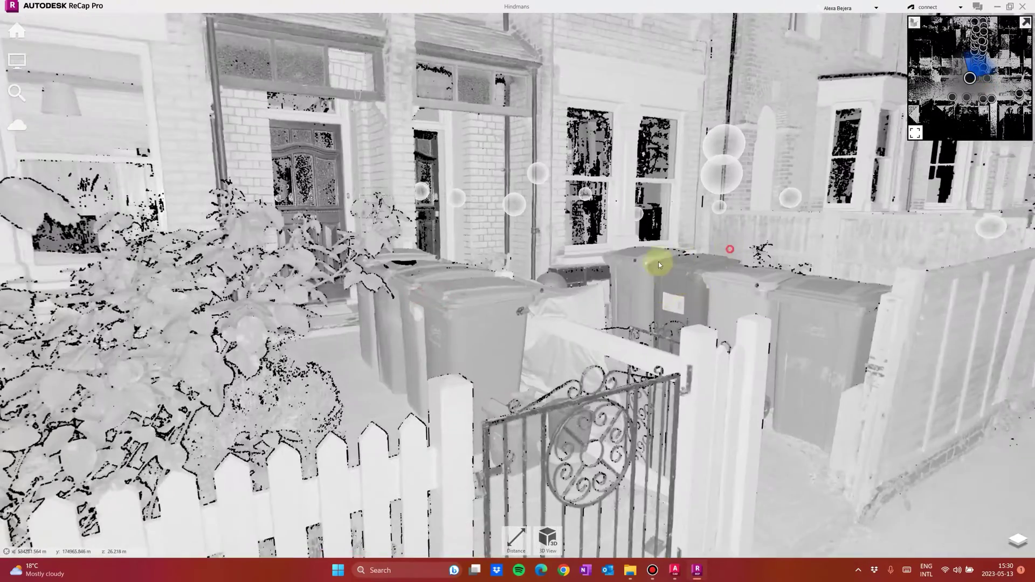
pyautogui.moveTo(630, 269); pyautogui.dragTo(985, 331)
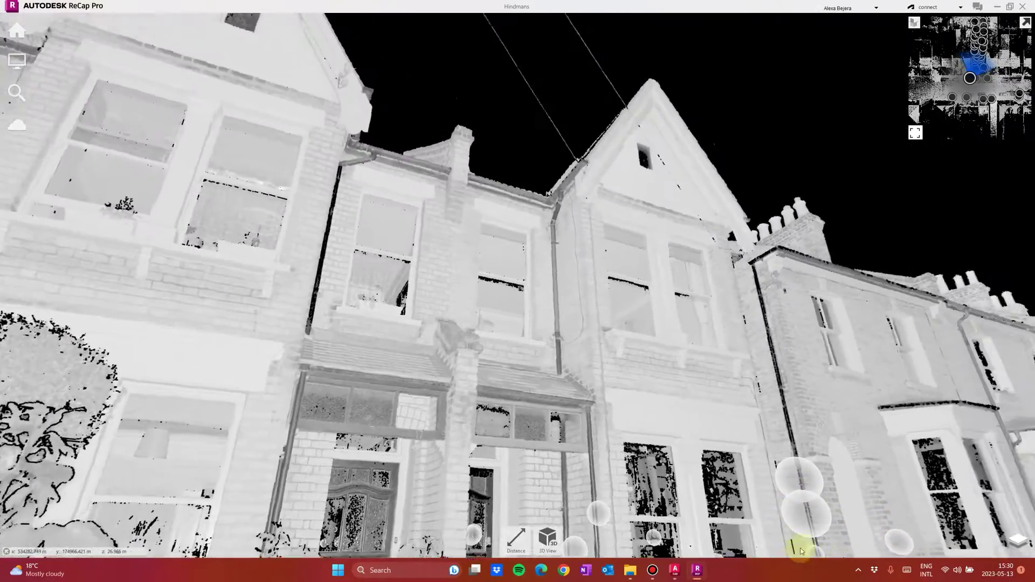
pyautogui.moveTo(901, 351); pyautogui.dragTo(506, 358)
pyautogui.click(616, 330)
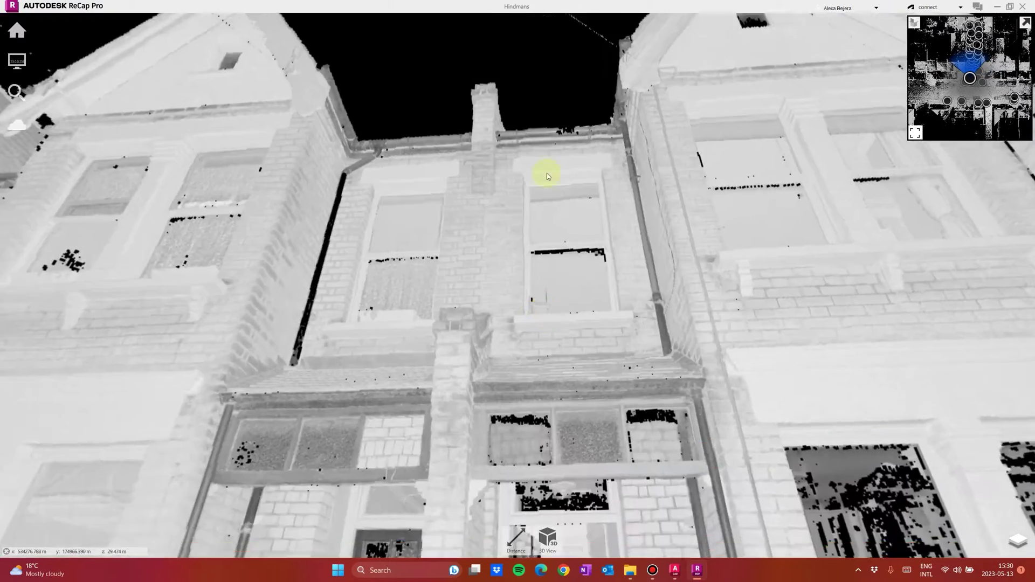
pyautogui.moveTo(547, 171); pyautogui.dragTo(555, 189)
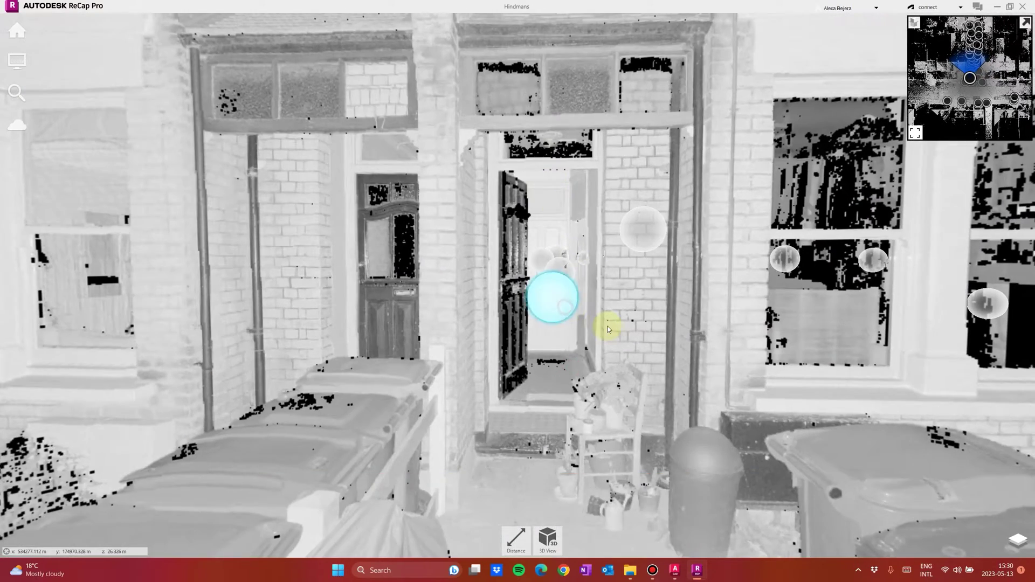
pyautogui.click(607, 325)
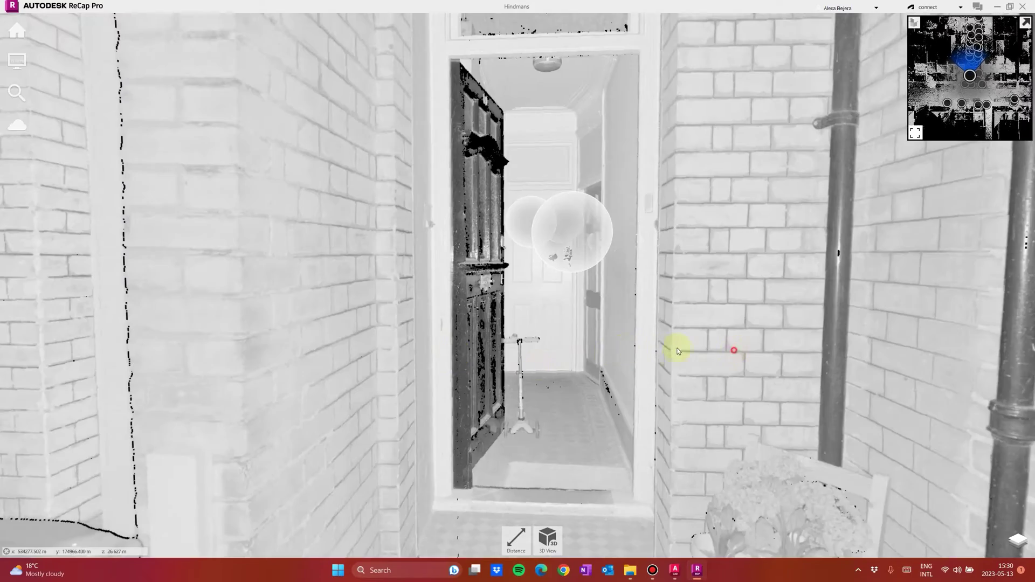
pyautogui.moveTo(677, 348); pyautogui.dragTo(740, 109)
pyautogui.moveTo(419, 228); pyautogui.dragTo(733, 157)
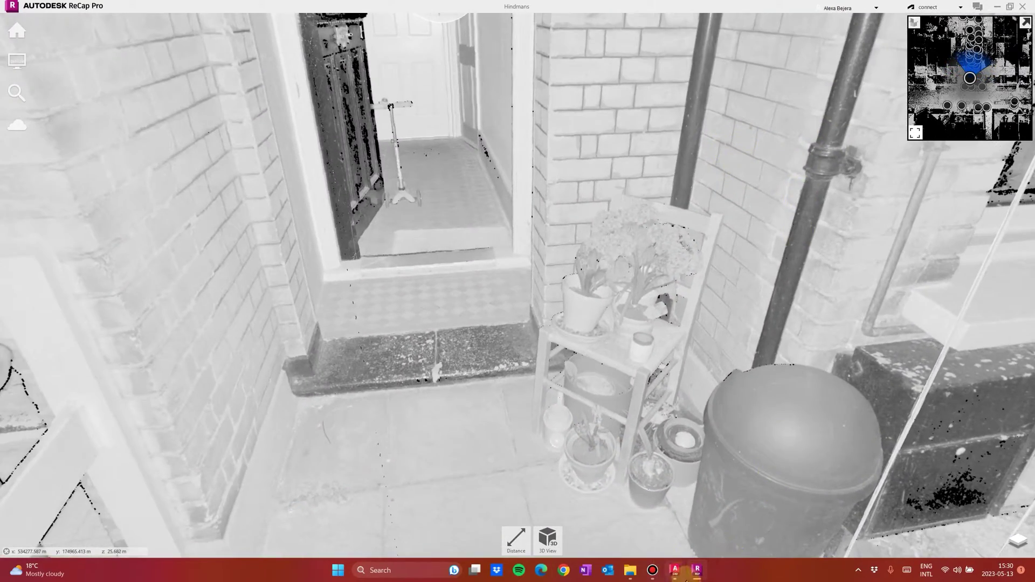
# Step: Switch back to AutoCAD and clear the point cloud selection with the top view active
pyautogui.moveTo(677, 571)
pyautogui.click(625, 537)
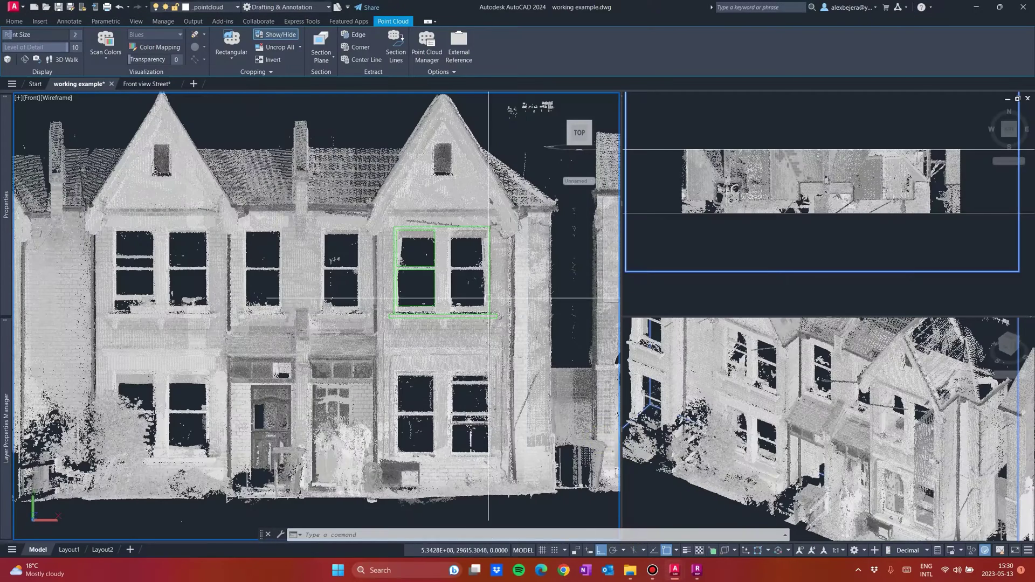
pyautogui.scroll(-3, 484, 296)
pyautogui.moveTo(483, 296); pyautogui.dragTo(537, 305, button='middle')
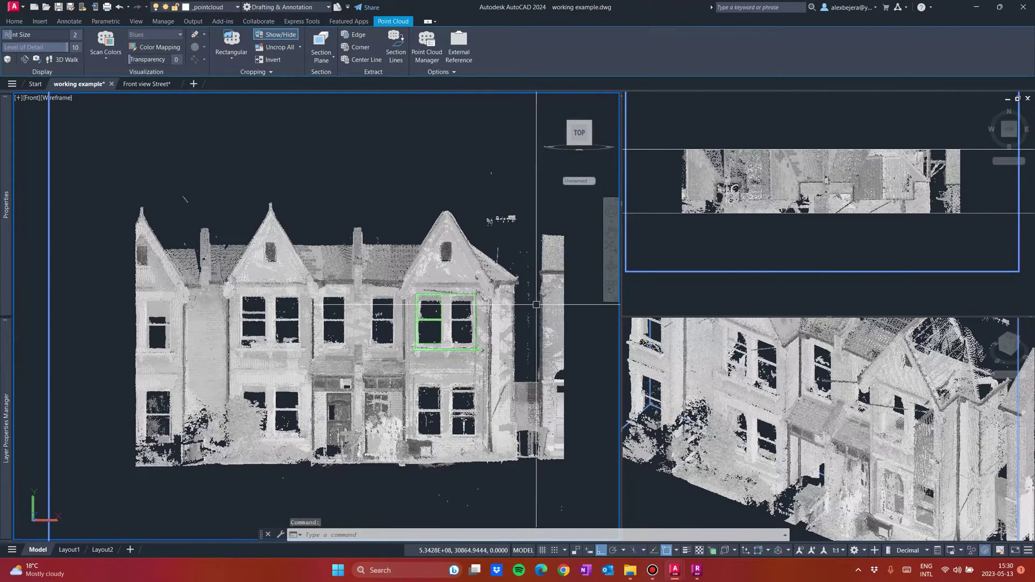
pyautogui.click(757, 224)
pyautogui.scroll(2, 366, 461)
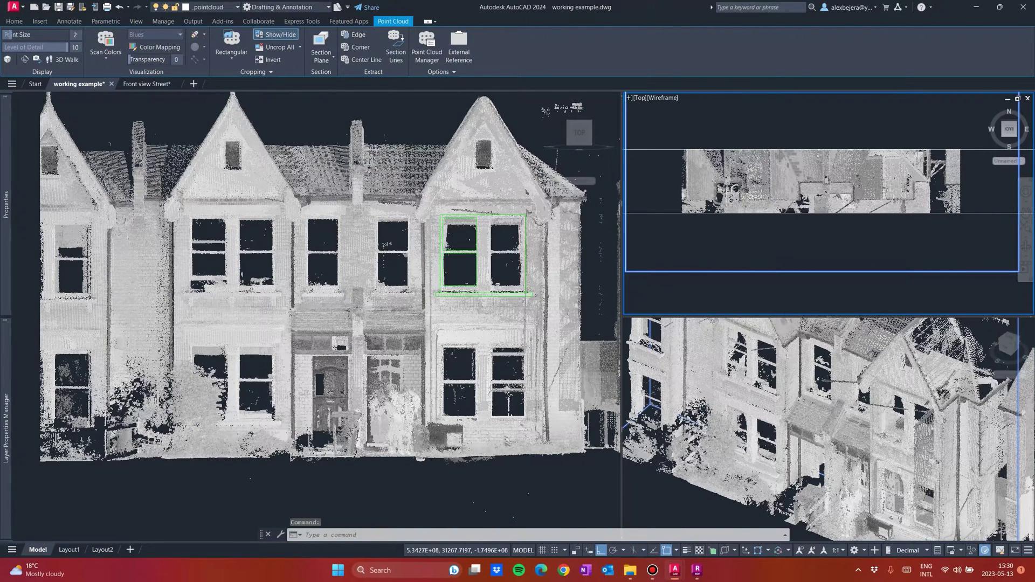
pyautogui.scroll(-2, 731, 211)
pyautogui.press('Escape')
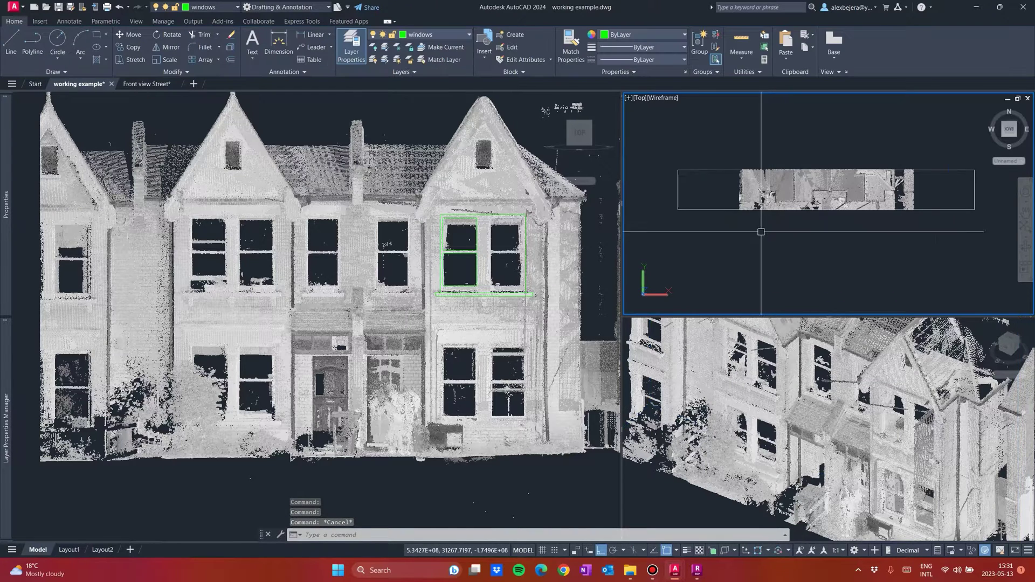
# Step: With ortho off, extend the section's front boundary in the top view out past the street cars, about 8143 deep
pyautogui.click(724, 210)
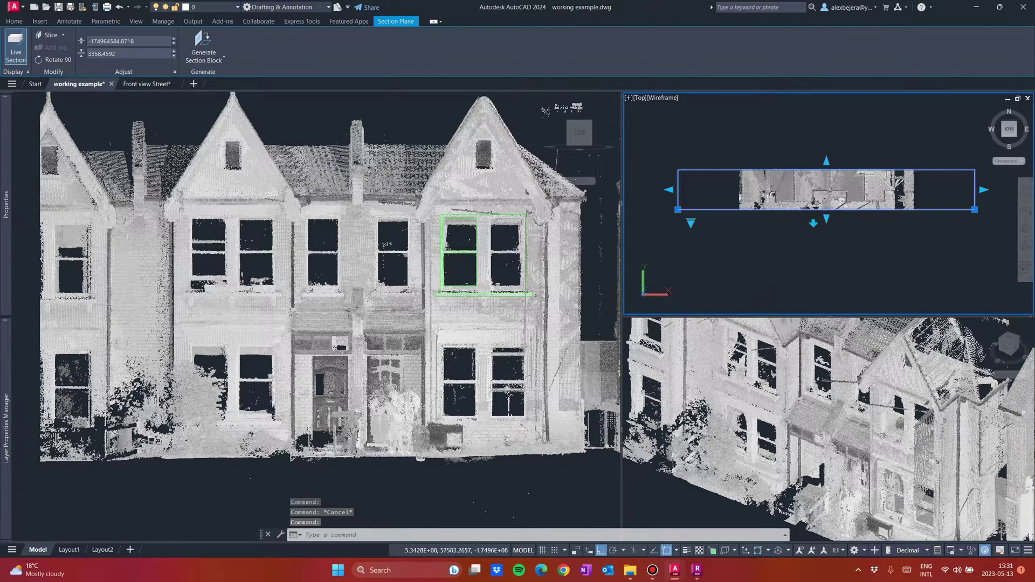
pyautogui.click(825, 222)
pyautogui.scroll(1, 824, 222)
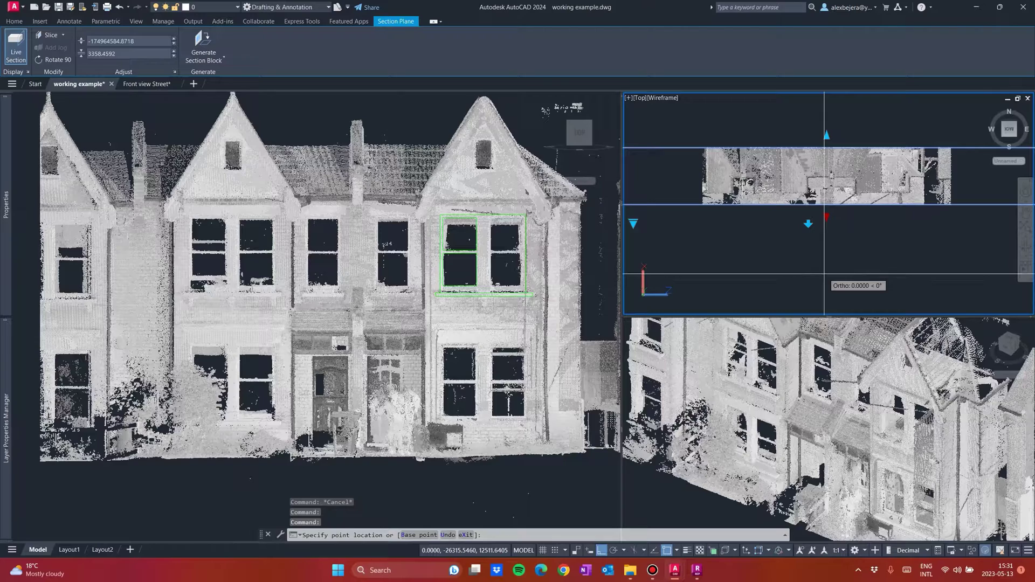
pyautogui.click(601, 552)
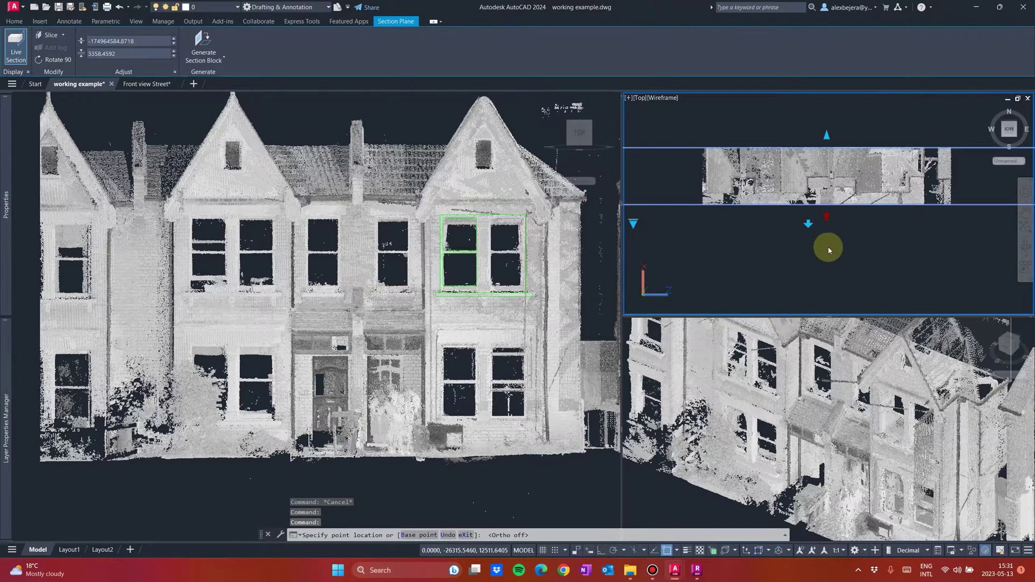
pyautogui.click(796, 285)
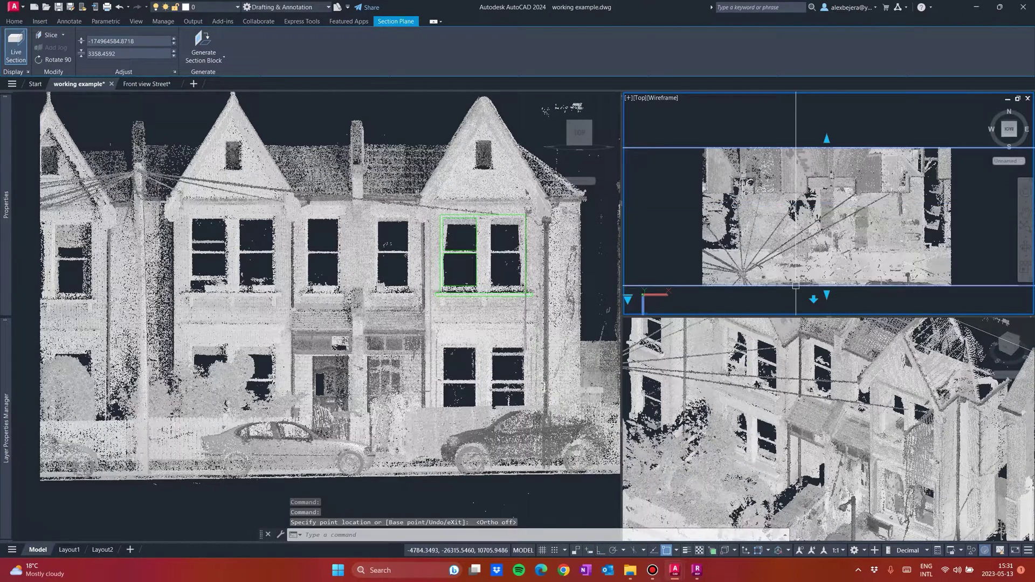
# Step: Move the section's rear boundary forward to just behind the front garden fence, leaving a depth of about 2617
pyautogui.click(823, 131)
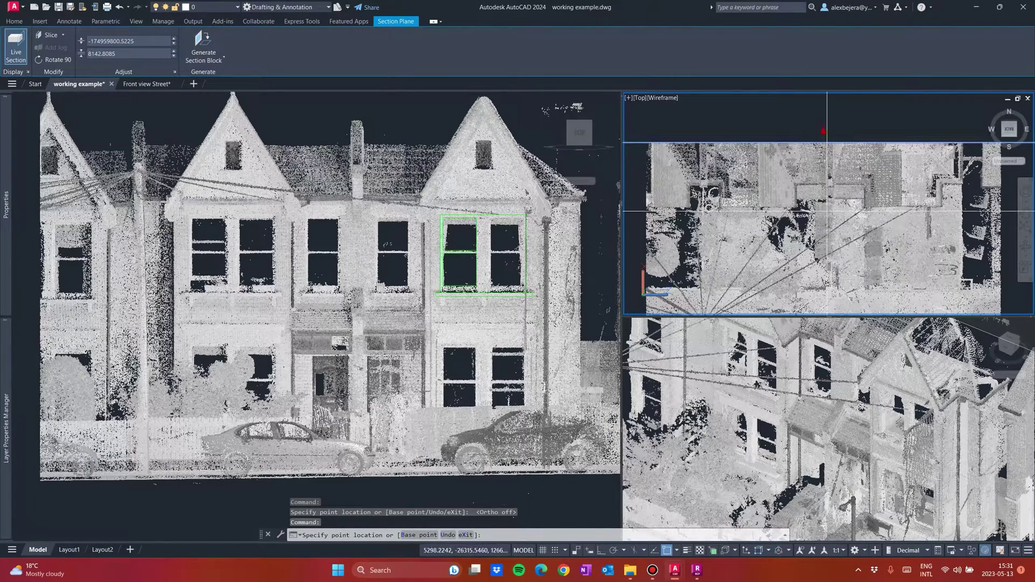
pyautogui.scroll(3, 816, 282)
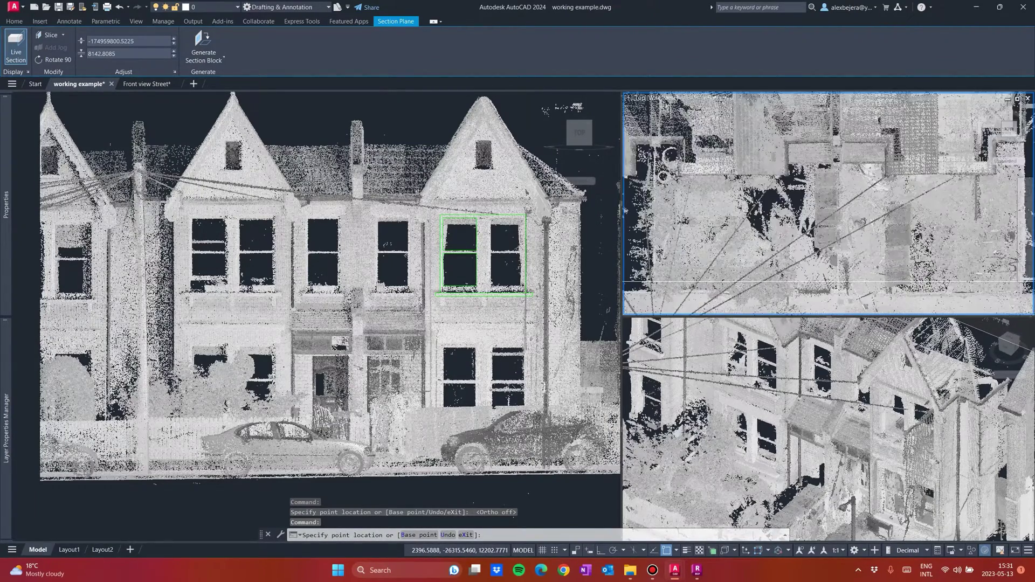
pyautogui.click(815, 271)
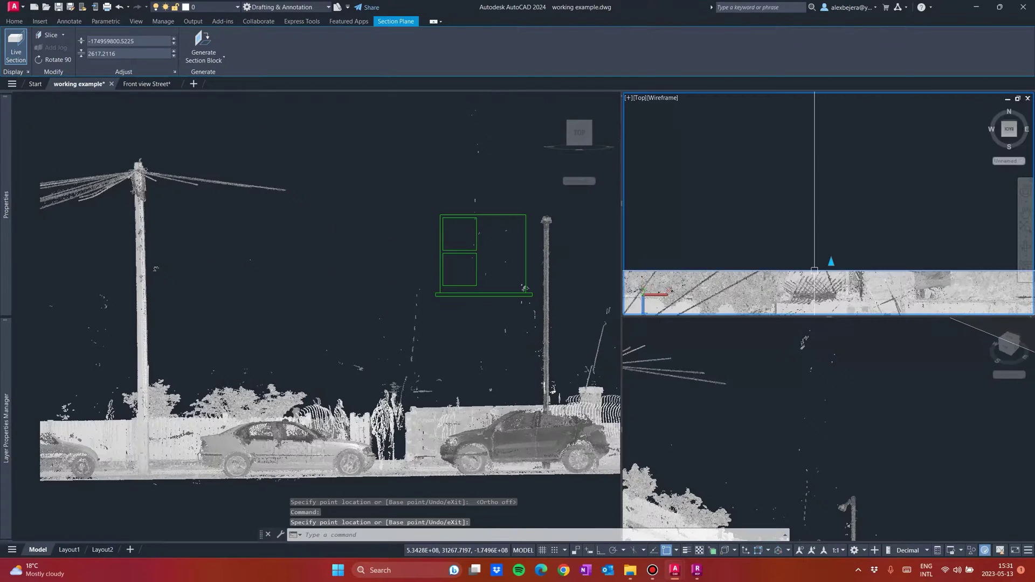
# Step: Pull the section's front boundary back to just in front of the fence, excluding the parked cars, about 694 deep
pyautogui.scroll(-2, 826, 221)
pyautogui.moveTo(835, 264); pyautogui.dragTo(841, 200, button='middle')
pyautogui.scroll(2, 834, 264)
pyautogui.click(835, 275)
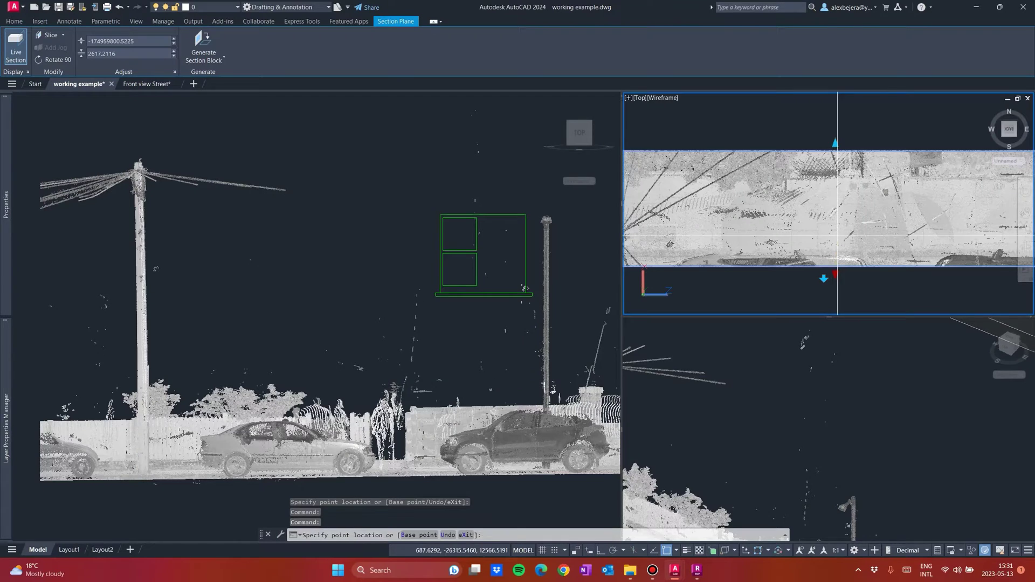
pyautogui.scroll(5, 835, 182)
pyautogui.scroll(2, 835, 181)
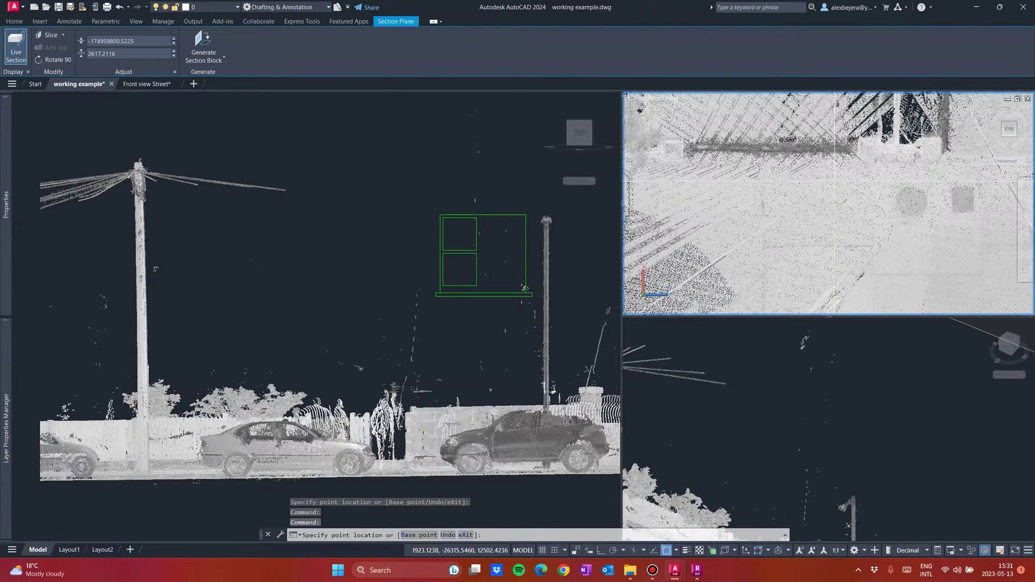
pyautogui.click(836, 181)
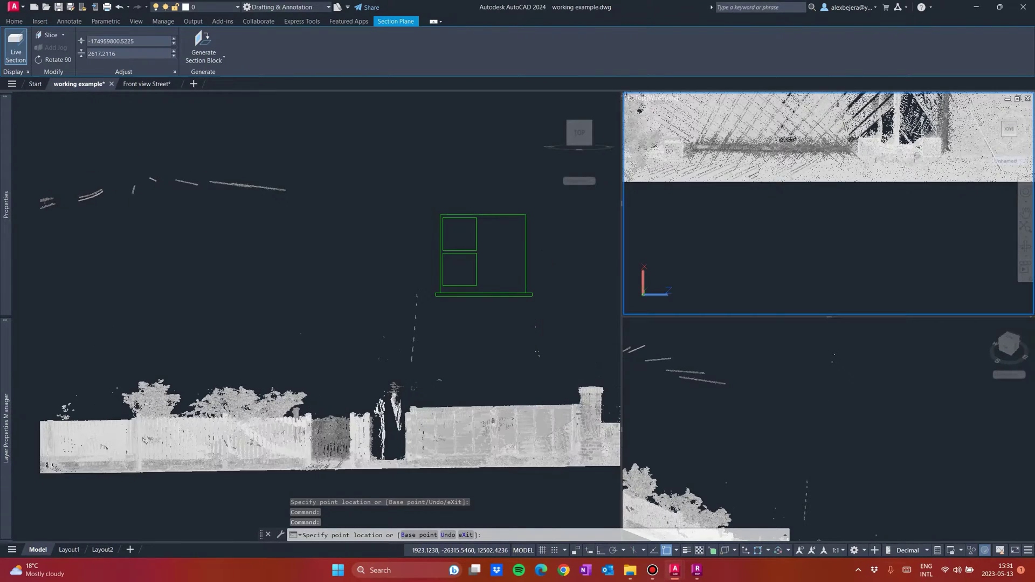
# Step: Check the isolated front fence and gates in the front and 3D views
pyautogui.click(376, 332)
pyautogui.moveTo(273, 446); pyautogui.dragTo(212, 320, button='middle')
pyautogui.click(816, 407)
pyautogui.scroll(-2, 756, 371)
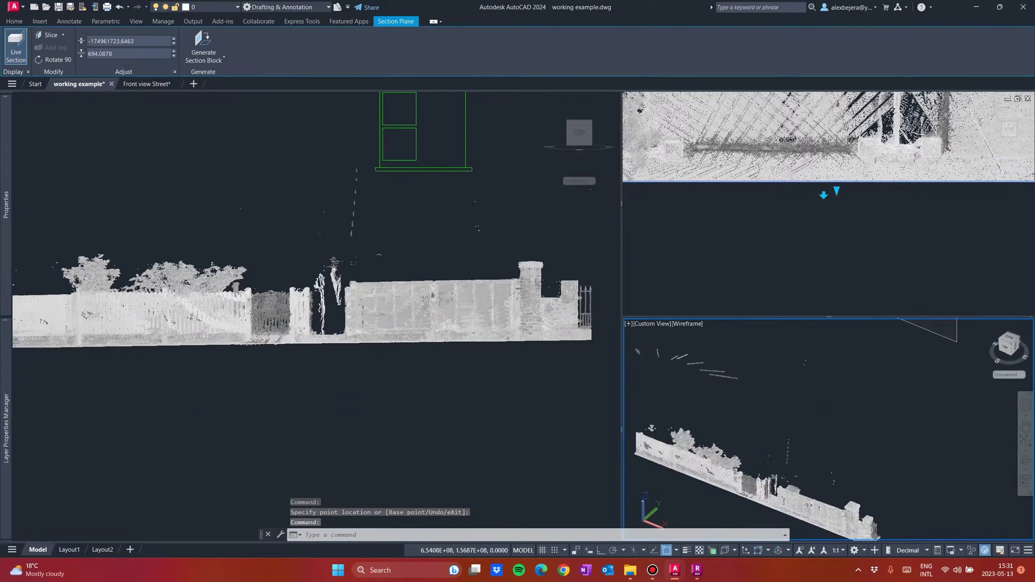
pyautogui.scroll(5, 815, 404)
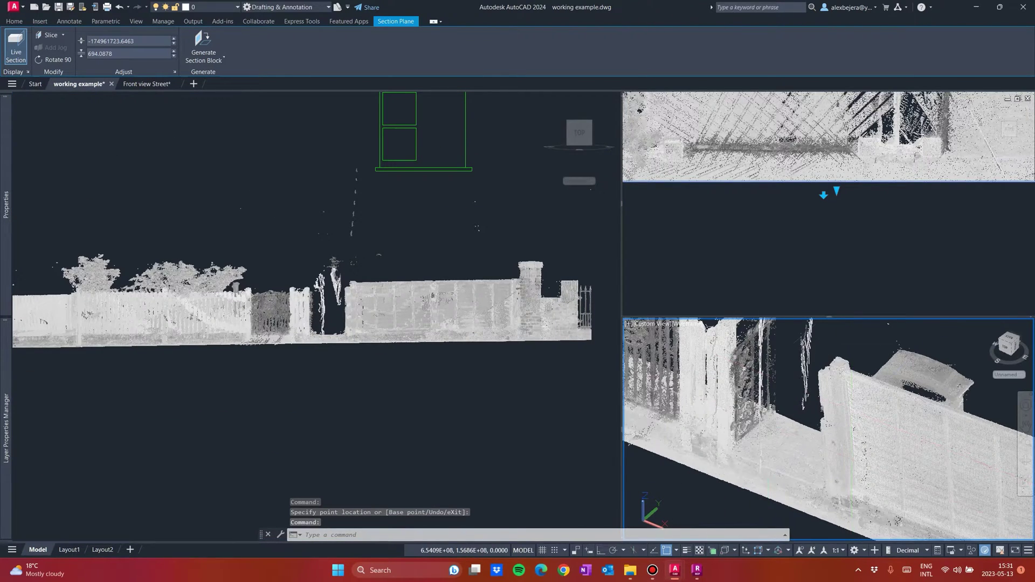
pyautogui.moveTo(852, 413); pyautogui.dragTo(962, 462, button='middle')
# Step: Inspect the fence panels, posts, brick pier and end railings closely along the front boundary in the front view
pyautogui.click(345, 326)
pyautogui.scroll(2, 280, 301)
pyautogui.scroll(6, 287, 314)
pyautogui.scroll(-2, 303, 330)
pyautogui.moveTo(439, 335); pyautogui.dragTo(178, 342, button='middle')
pyautogui.scroll(-3, 177, 342)
pyautogui.scroll(3, 396, 335)
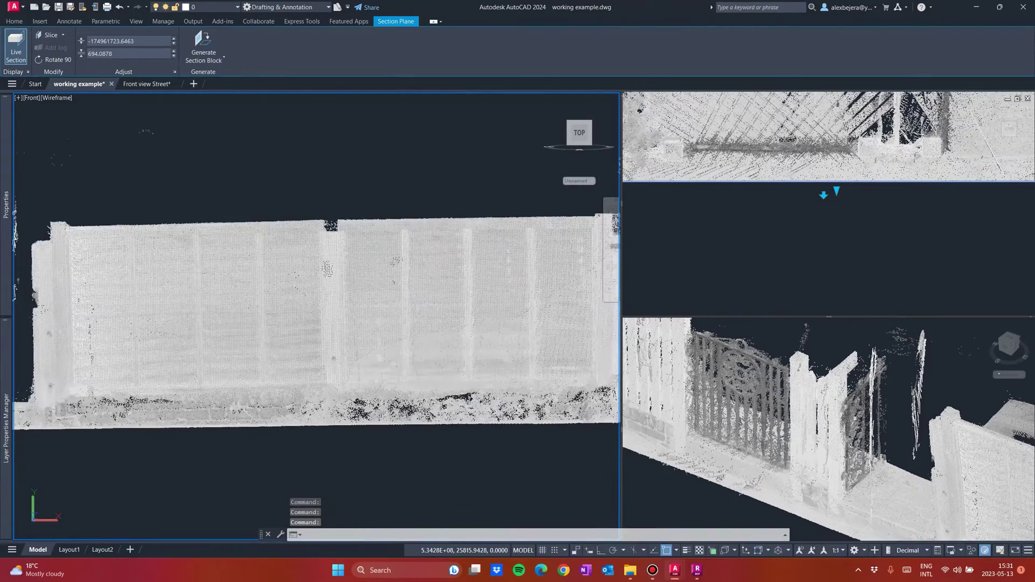
pyautogui.moveTo(499, 328); pyautogui.dragTo(208, 335, button='middle')
pyautogui.moveTo(414, 329); pyautogui.dragTo(314, 335, button='middle')
pyautogui.scroll(3, 244, 232)
pyautogui.scroll(-6, 352, 257)
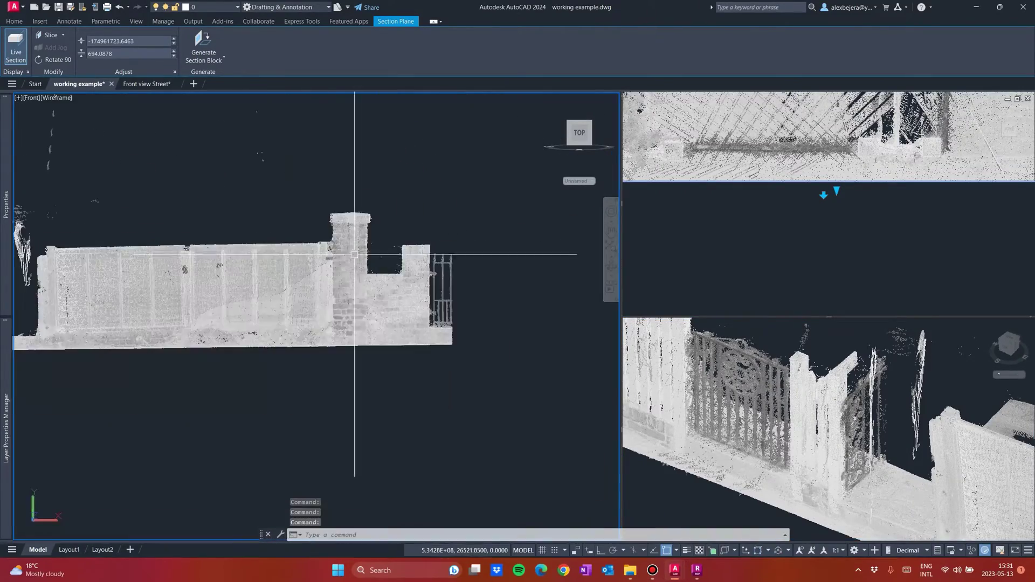
pyautogui.scroll(-5, 352, 257)
pyautogui.moveTo(206, 273); pyautogui.dragTo(329, 364, button='middle')
pyautogui.scroll(2, 393, 354)
pyautogui.click(650, 572)
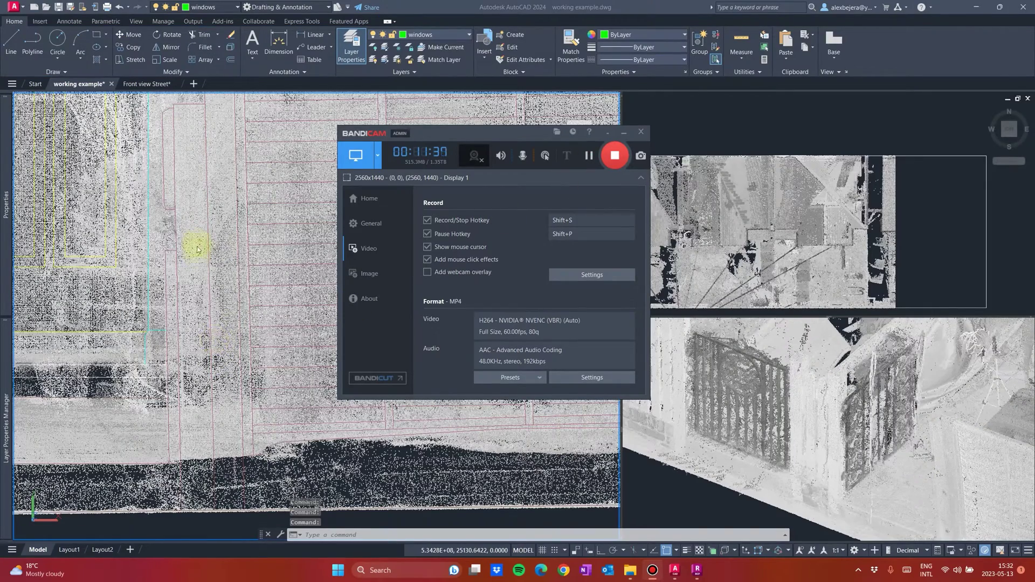
pyautogui.click(218, 292)
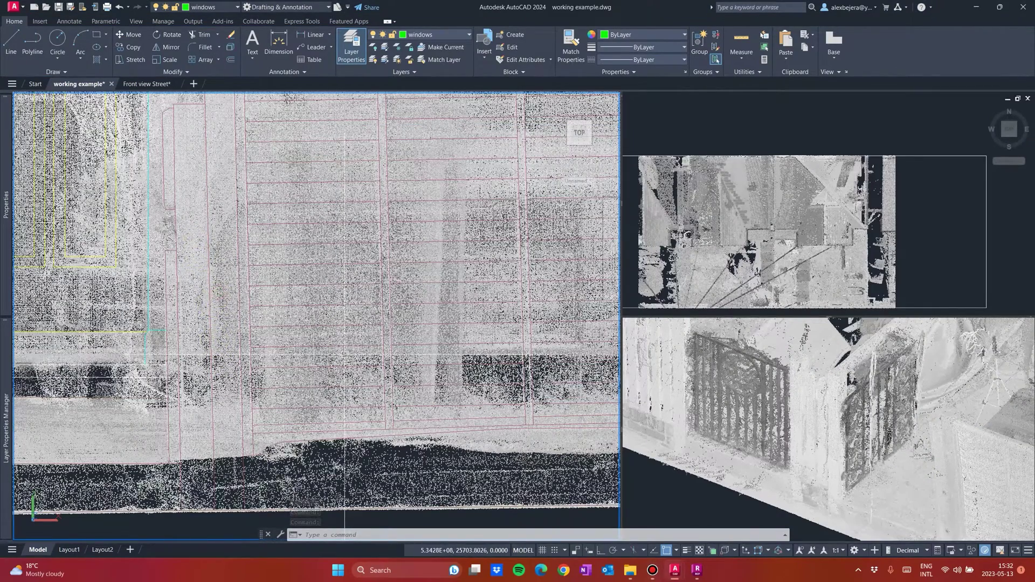
# Step: Review the traced fences, doors, windows and material labels of the front elevation over the point cloud
pyautogui.scroll(-2, 340, 358)
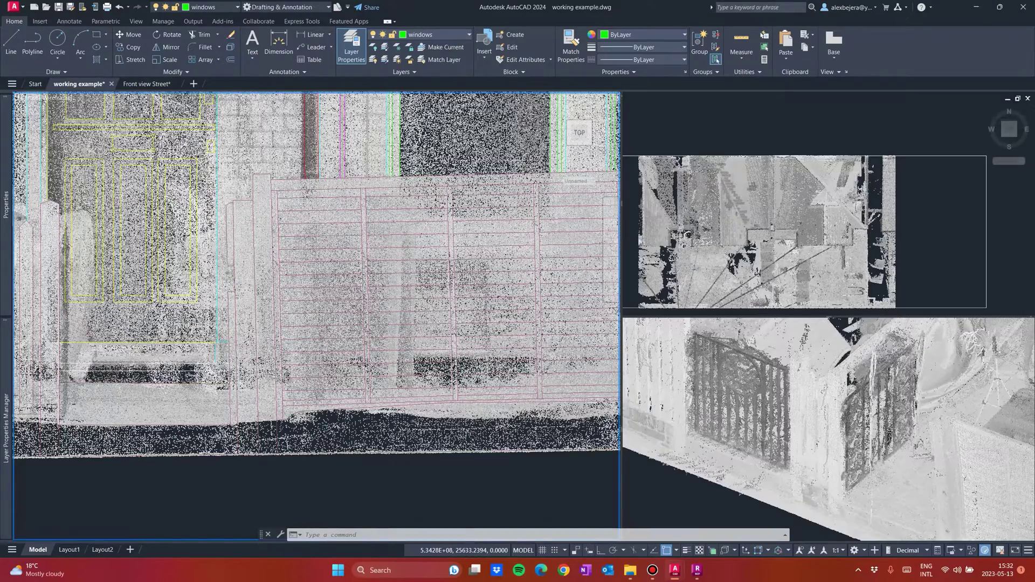
pyautogui.scroll(-3, 347, 377)
pyautogui.scroll(-2, 365, 356)
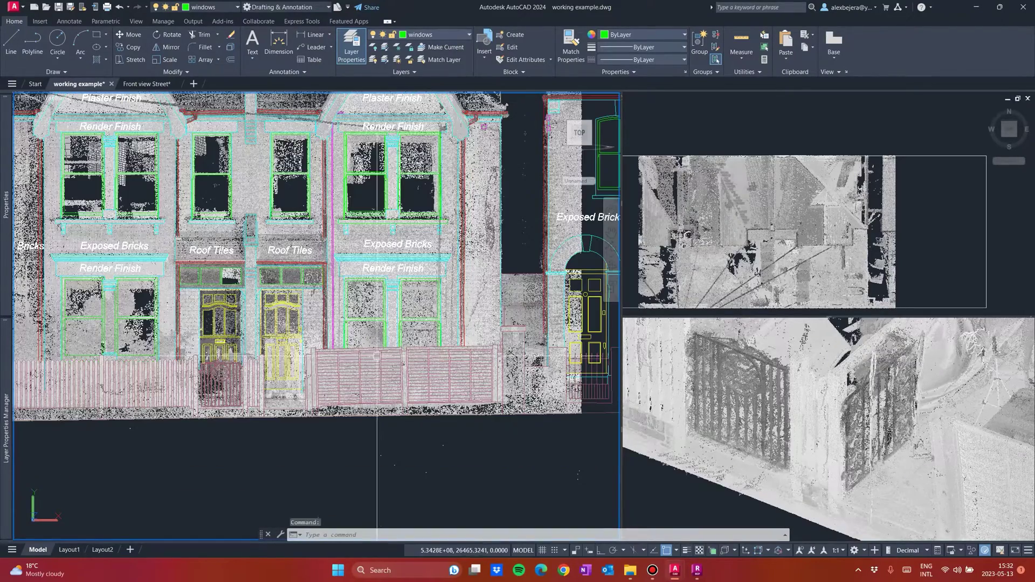
# Step: Turn off the _pointcloud layer by picking the point cloud, leaving only the traced linework and labels displayed
pyautogui.moveTo(366, 290); pyautogui.dragTo(316, 324, button='middle')
pyautogui.moveTo(410, 305); pyautogui.dragTo(462, 349, button='middle')
pyautogui.scroll(-3, 333, 343)
pyautogui.scroll(2, 289, 307)
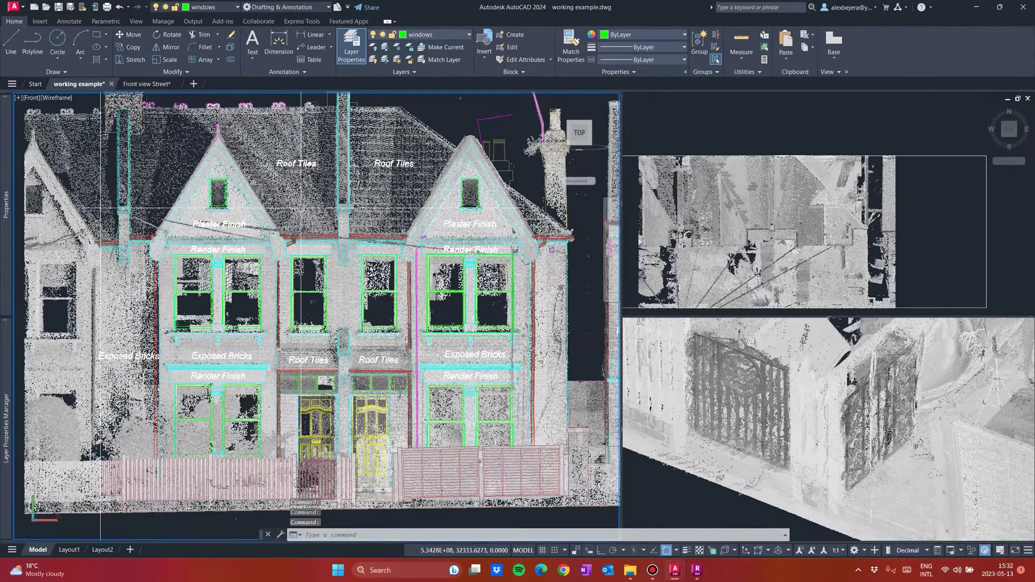
pyautogui.click(300, 208)
pyautogui.click(15, 22)
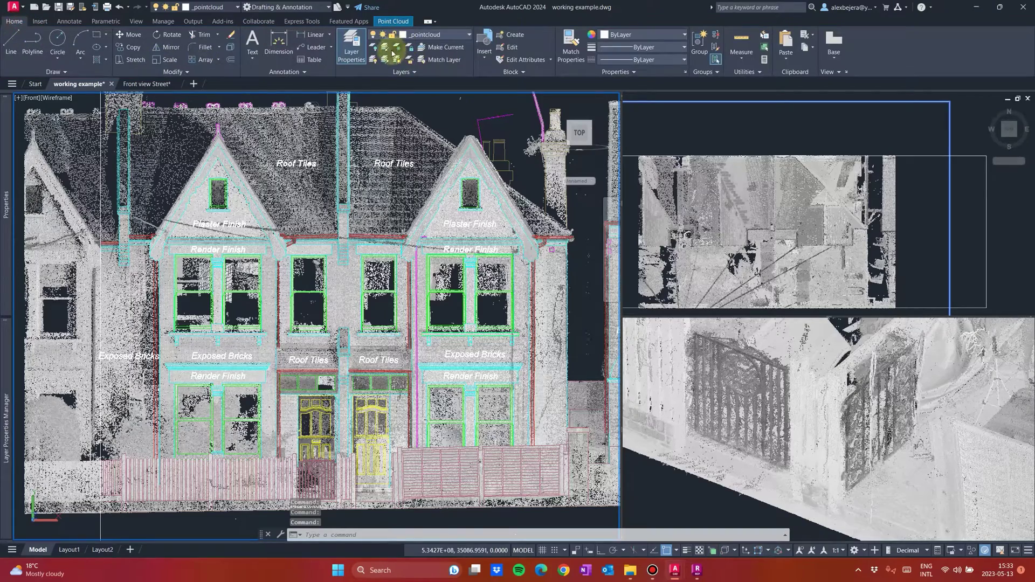
pyautogui.click(373, 47)
pyautogui.click(374, 228)
pyautogui.moveTo(363, 374); pyautogui.dragTo(358, 321, button='middle')
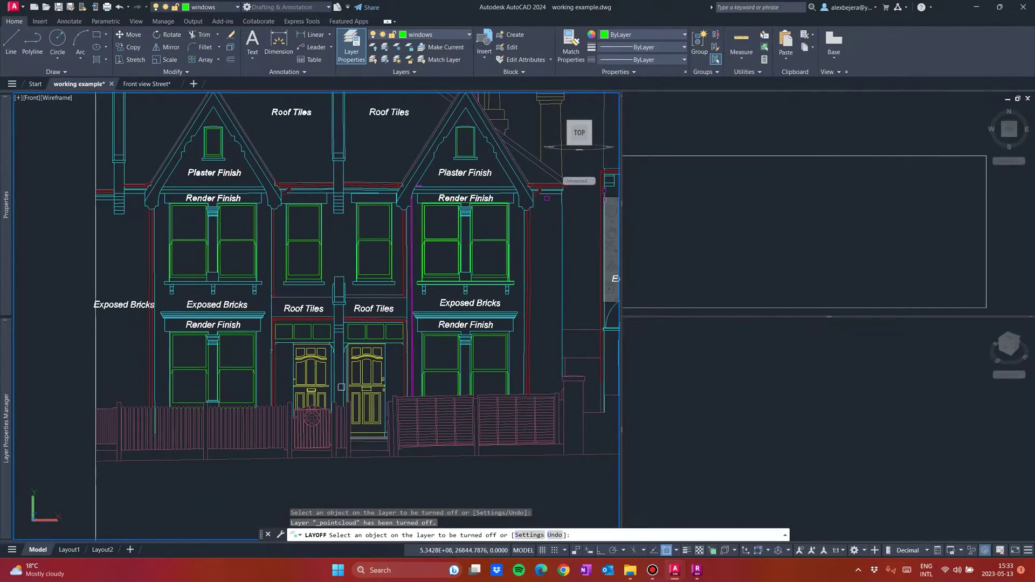
pyautogui.scroll(3, 402, 414)
pyautogui.moveTo(399, 413); pyautogui.dragTo(315, 353, button='middle')
pyautogui.press('Escape')
# Step: Review the traced windows, doors, fences and material labels across the front elevation without the point cloud
pyautogui.scroll(-2, 380, 343)
pyautogui.moveTo(397, 332); pyautogui.dragTo(429, 426, button='middle')
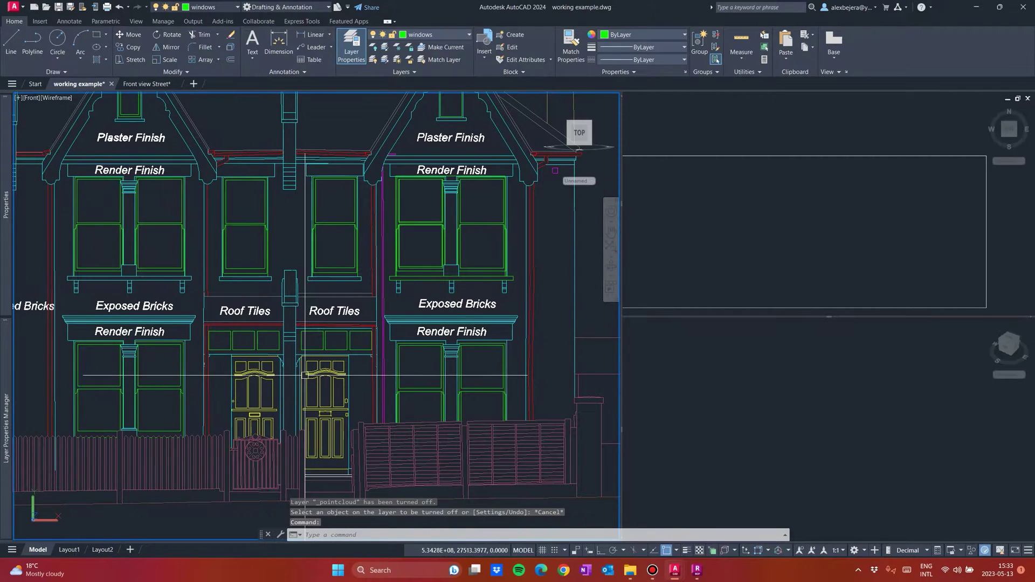
pyautogui.scroll(-3, 308, 372)
pyautogui.scroll(3, 463, 499)
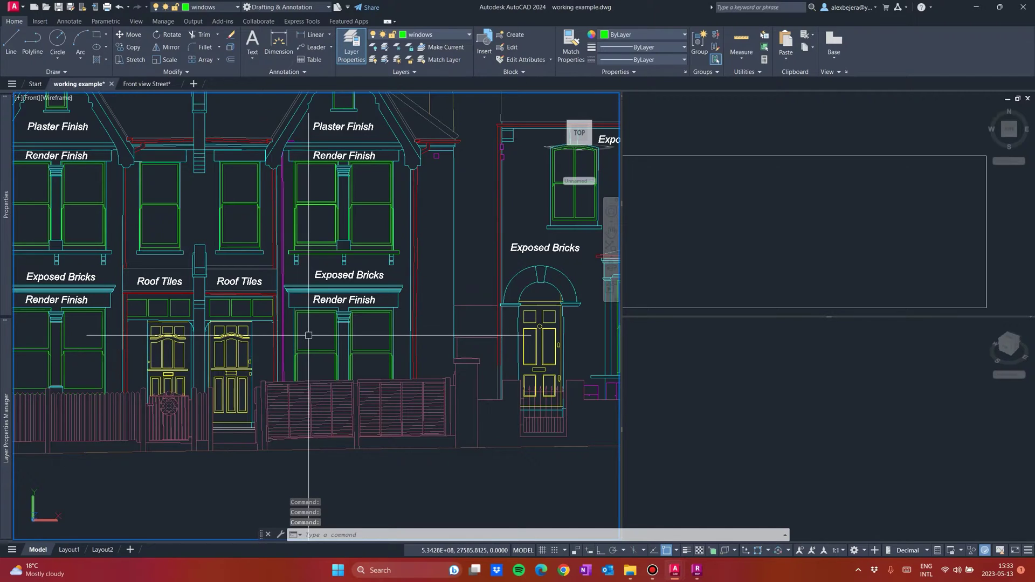
pyautogui.scroll(-5, 286, 304)
pyautogui.scroll(4, 300, 298)
# Step: Switch to ReCap Pro and examine the front doorway, open door, fanlight and surrounding brickwork in the scan view
pyautogui.click(651, 577)
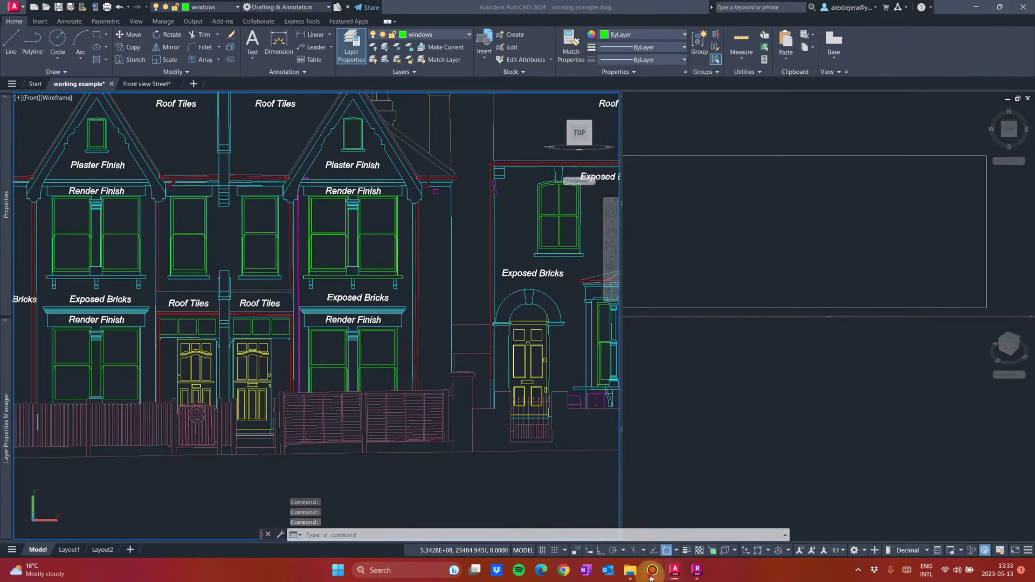
pyautogui.click(654, 578)
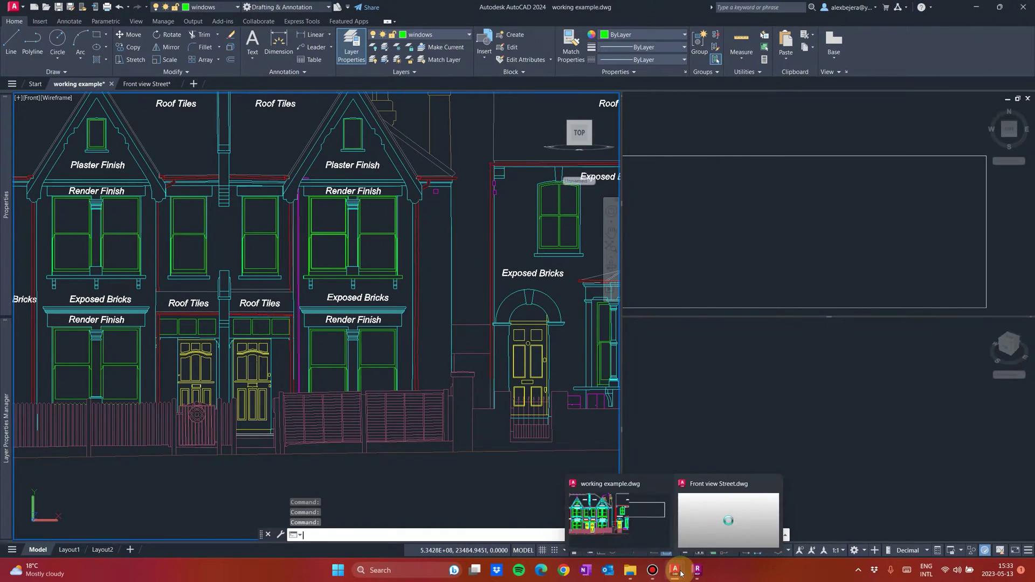
pyautogui.click(694, 571)
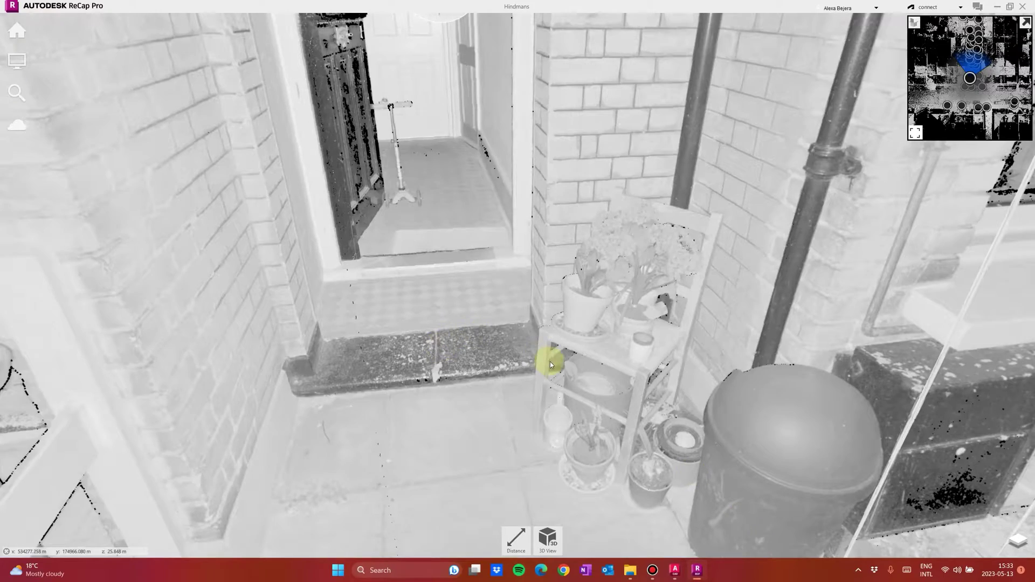
pyautogui.moveTo(556, 362); pyautogui.dragTo(358, 53)
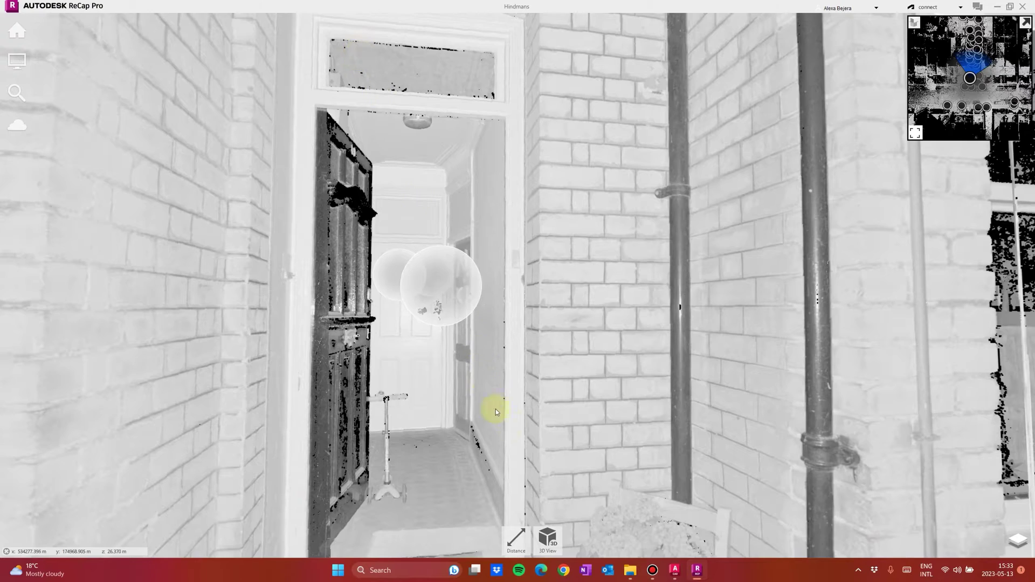
pyautogui.moveTo(504, 418); pyautogui.dragTo(292, 402)
pyautogui.moveTo(444, 310); pyautogui.dragTo(337, 182)
pyautogui.moveTo(565, 307); pyautogui.dragTo(764, 579)
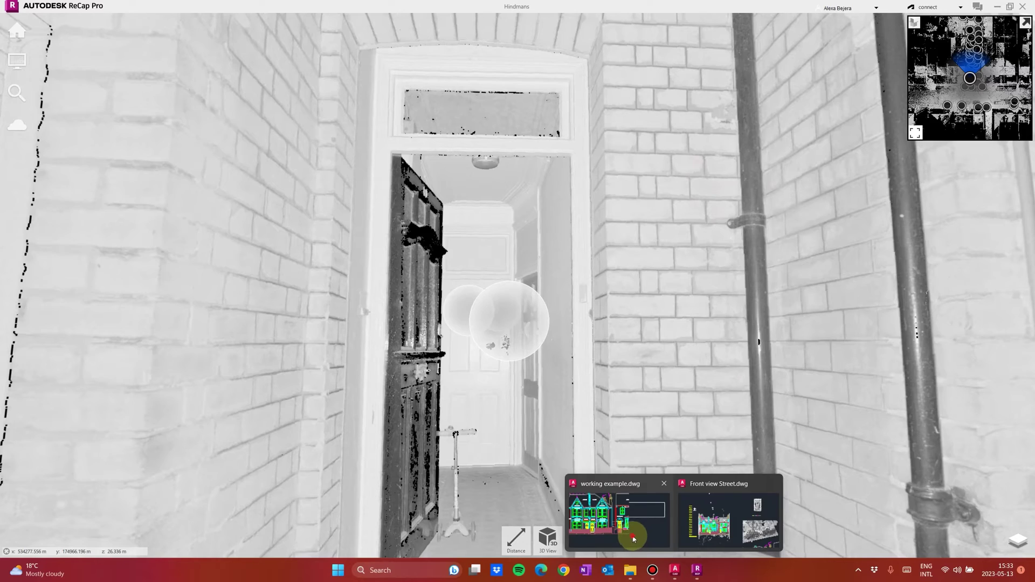